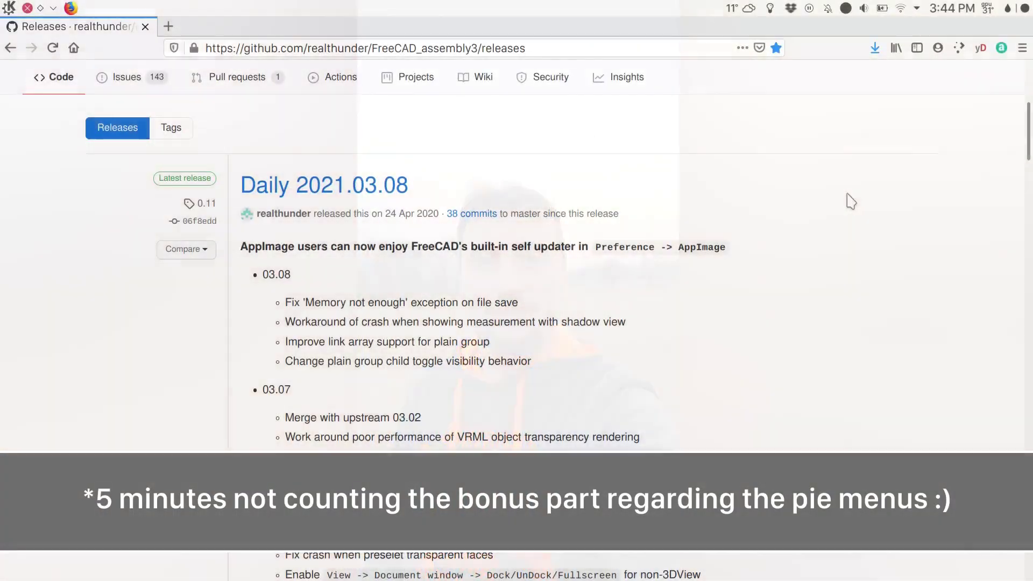
Start downloading the 746 MB daily 2021.03.08 asm3 Conda-Py3 Linux AppImage from the release Assets.
{"action": "scroll", "coordinate": [850, 202], "scroll_direction": "down", "scroll_amount": 15}
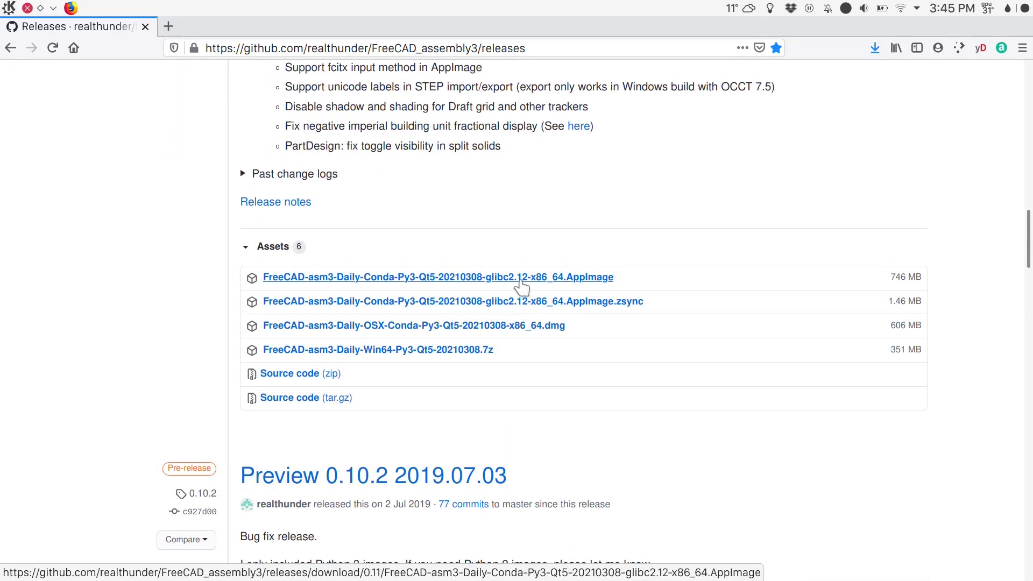
{"action": "left_click", "coordinate": [522, 277]}
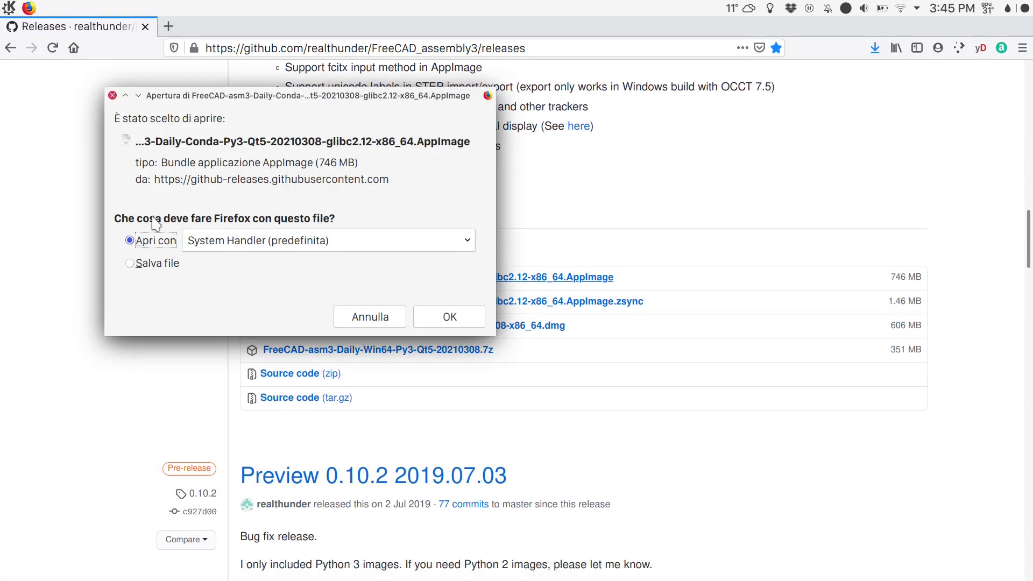
Save the AppImage, then launch it from a Test-folder terminal with link.system.cfg and link.user.cfg.
{"action": "left_click", "coordinate": [447, 318]}
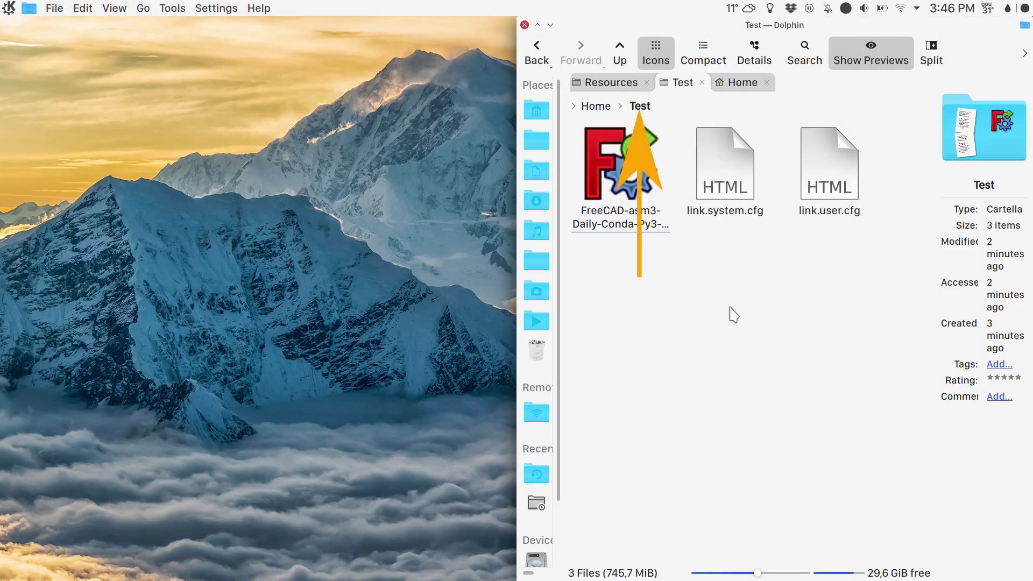
{"action": "right_click", "coordinate": [730, 307]}
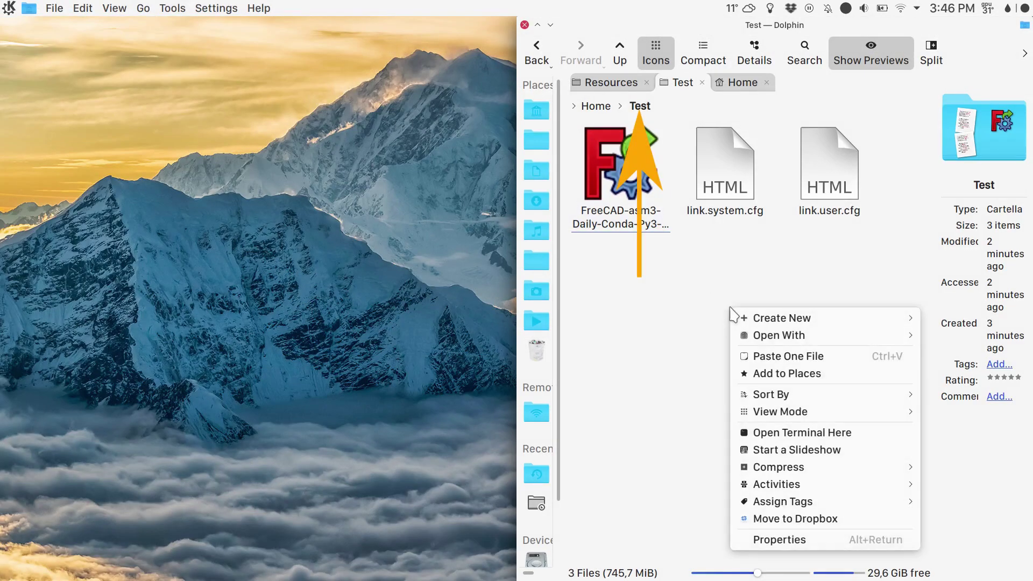
{"action": "left_click", "coordinate": [762, 436]}
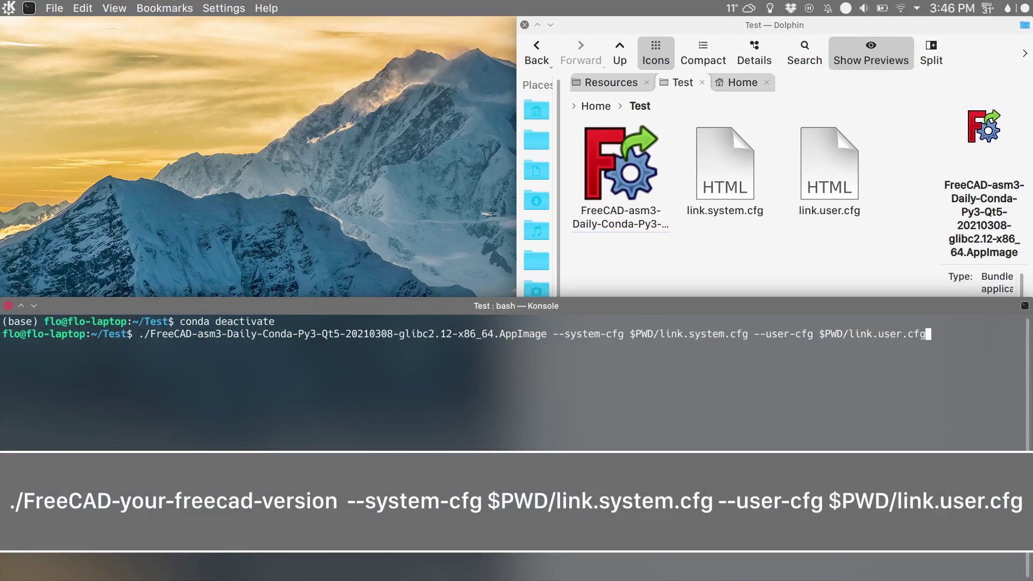
{"action": "key", "text": "Return"}
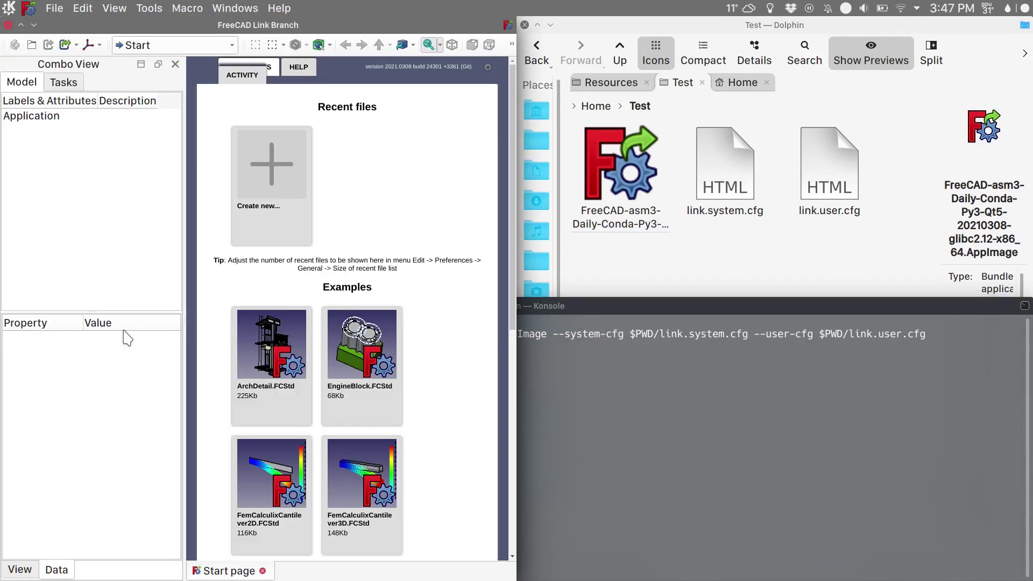
Maximize FreeCAD and open the parameter editor at the Preferences/MainWindow group.
{"action": "left_click", "coordinate": [21, 25]}
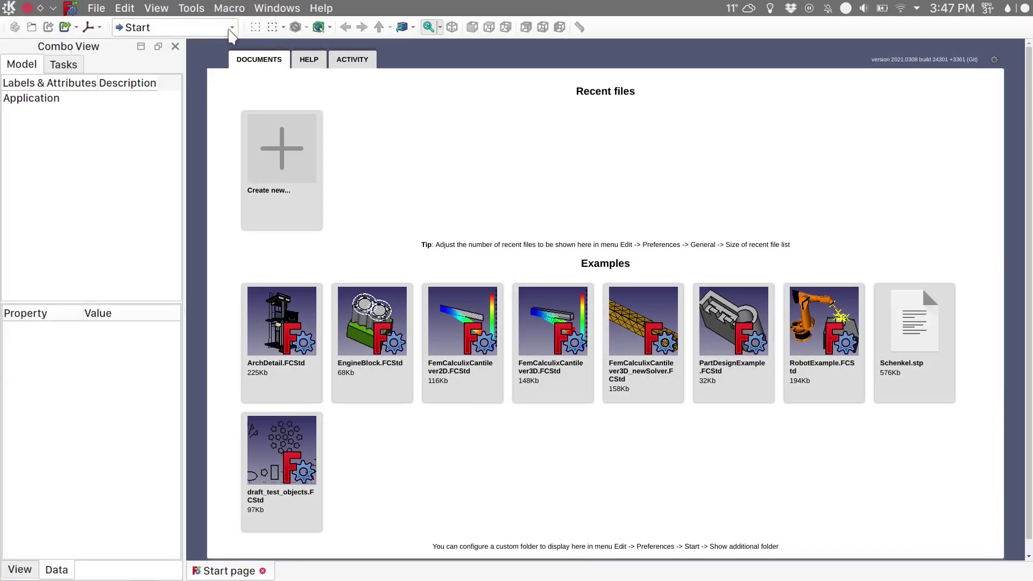
{"action": "left_click", "coordinate": [191, 7]}
{"action": "left_click", "coordinate": [210, 28]}
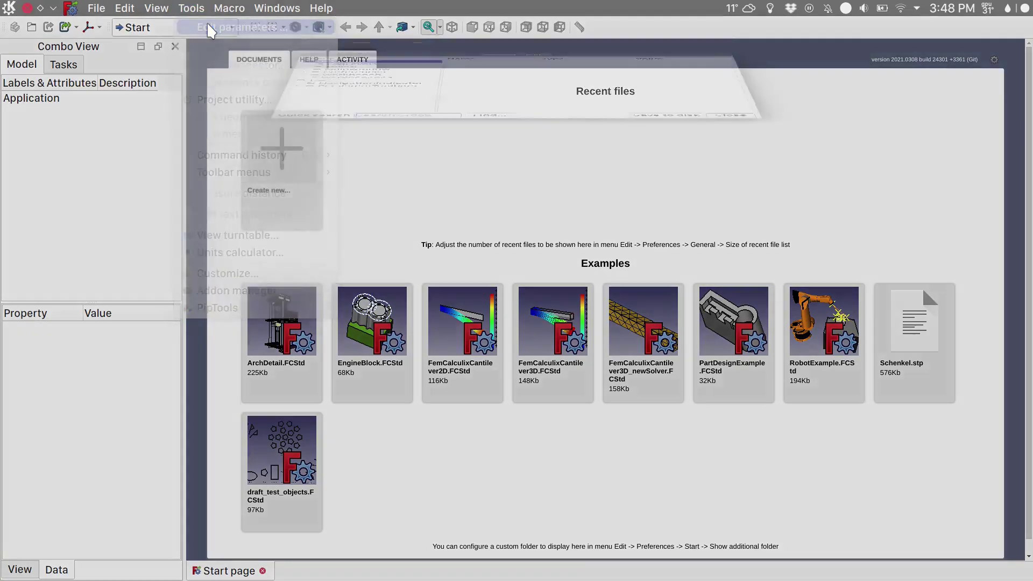
{"action": "double_click", "coordinate": [443, 131]}
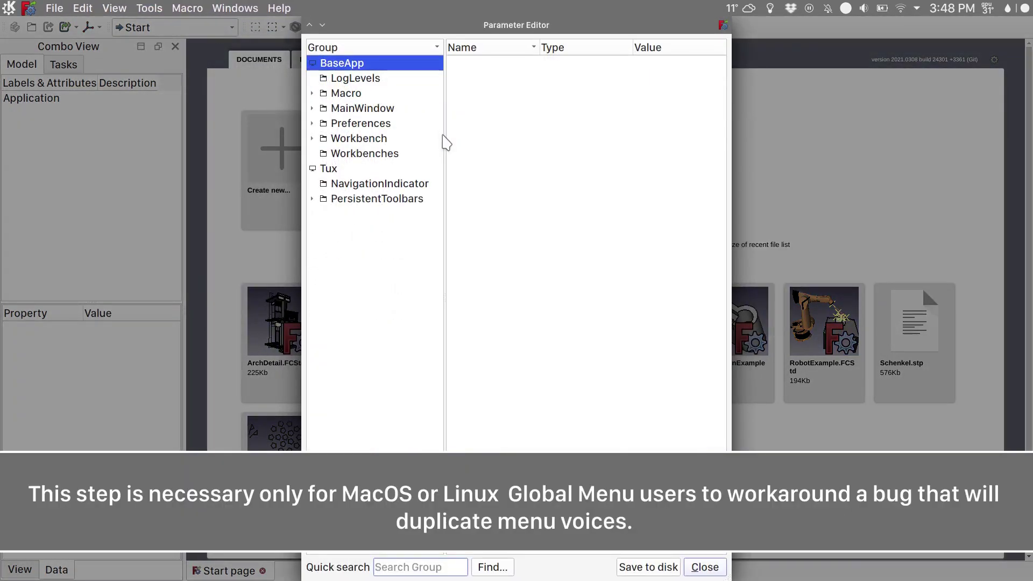
{"action": "left_click", "coordinate": [312, 109]}
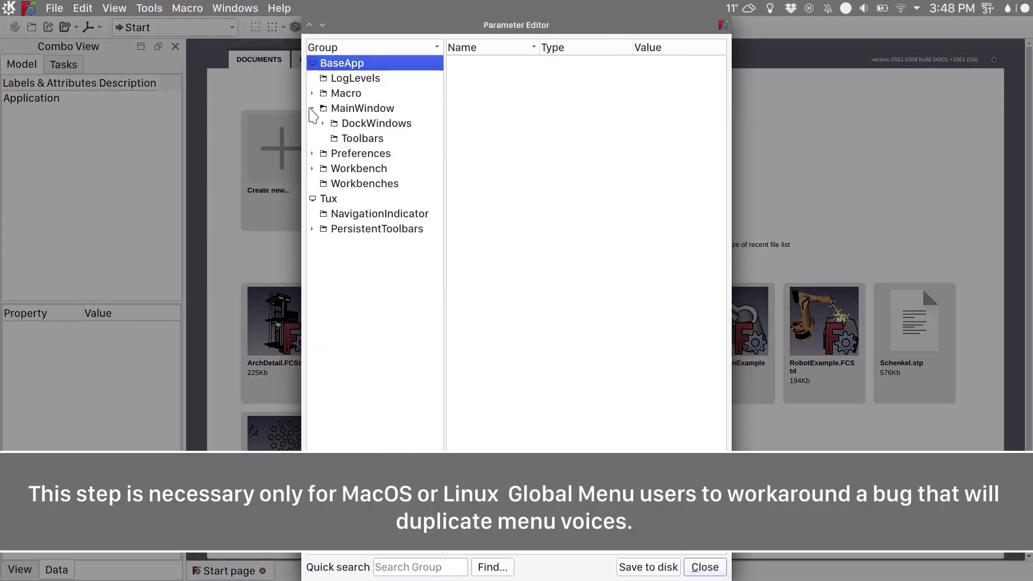
{"action": "left_click", "coordinate": [350, 155]}
{"action": "left_click", "coordinate": [312, 154]}
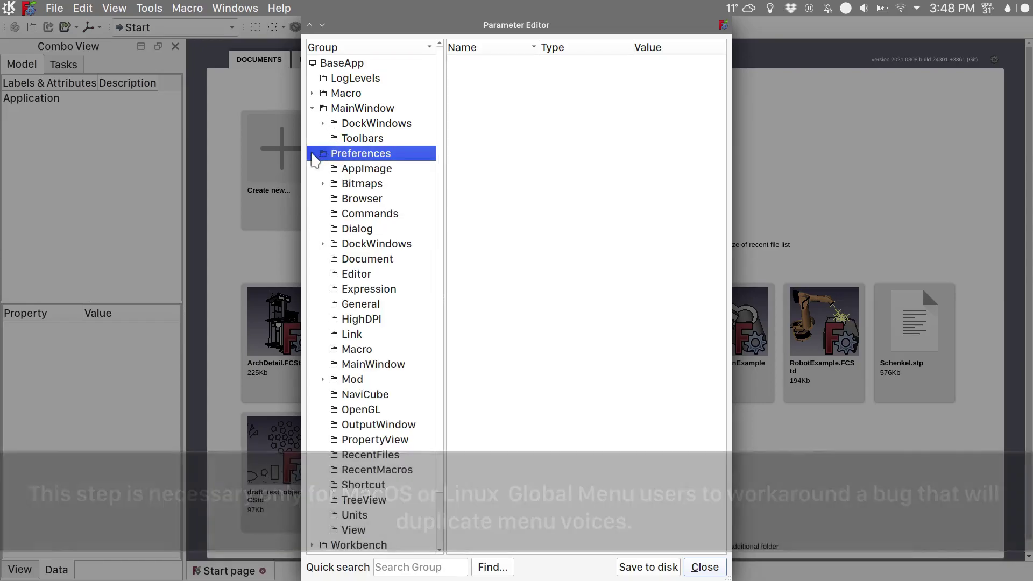
{"action": "left_click", "coordinate": [374, 366]}
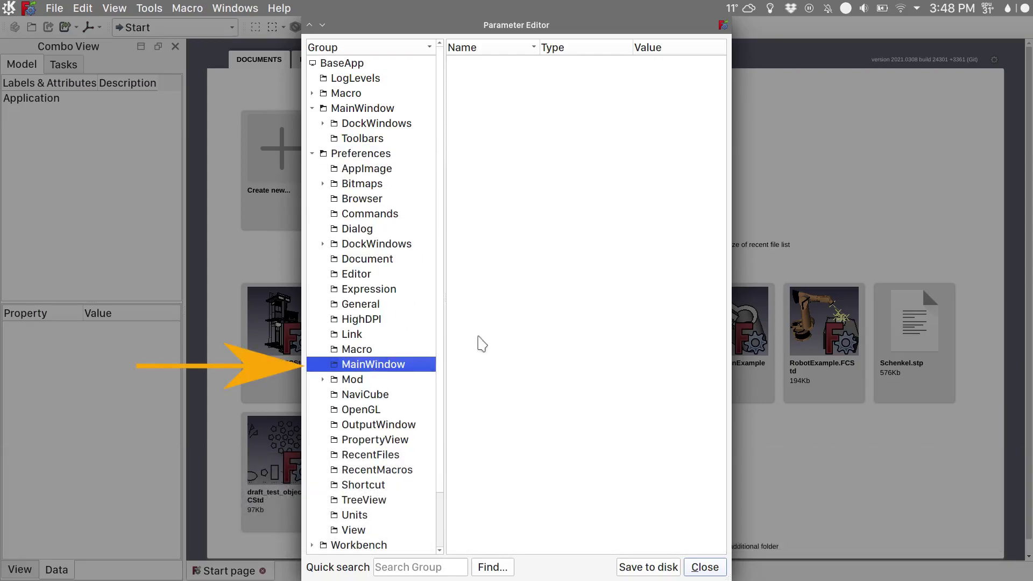
Add a ClearMenuBar Boolean set to true, save the parameters to disk and close the editor.
{"action": "right_click", "coordinate": [571, 262]}
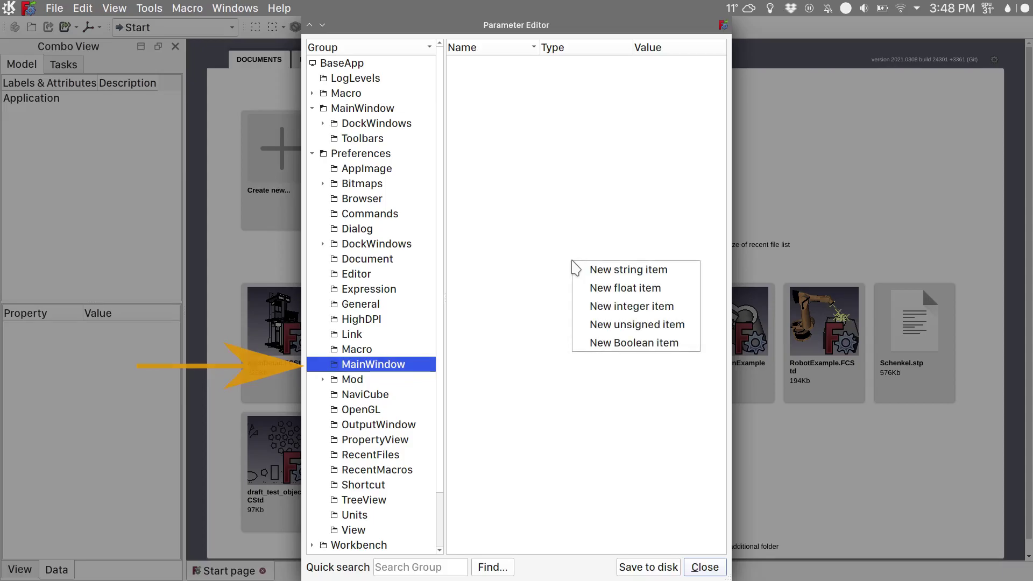
{"action": "left_click", "coordinate": [628, 343]}
{"action": "type", "text": "ClearMenuBar"}
{"action": "key", "text": "Return"}
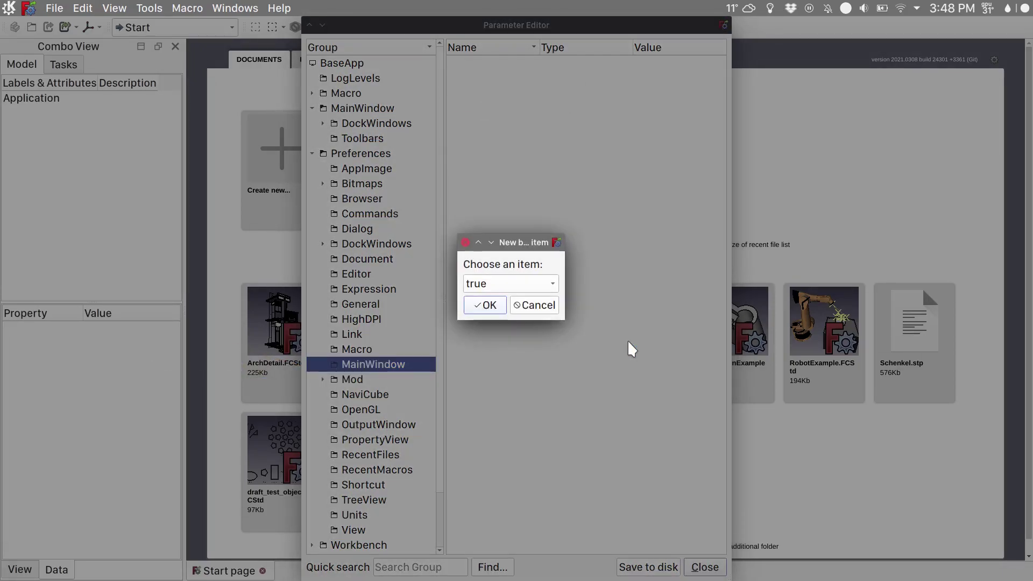
{"action": "key", "text": "Return"}
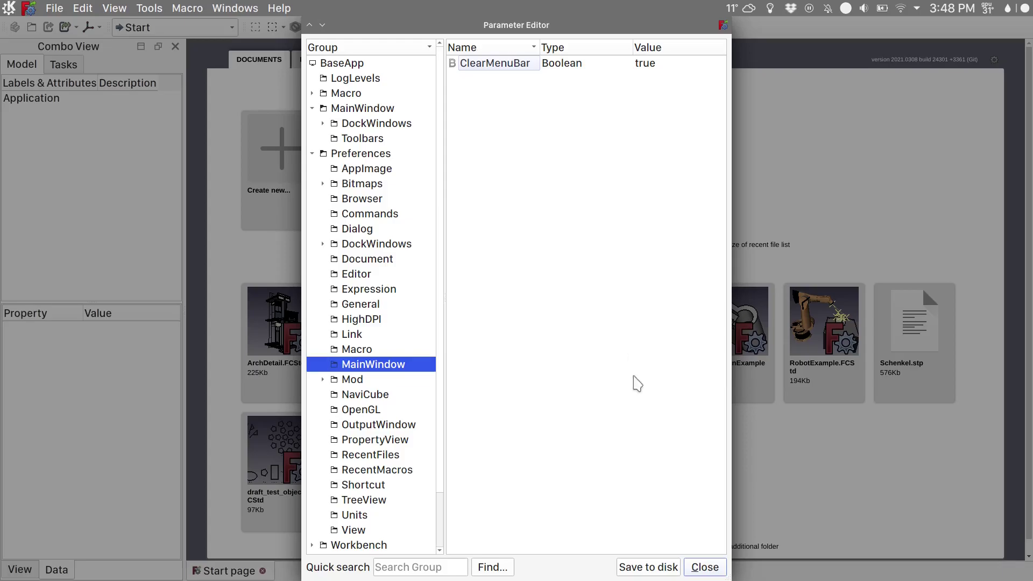
{"action": "left_click", "coordinate": [644, 568]}
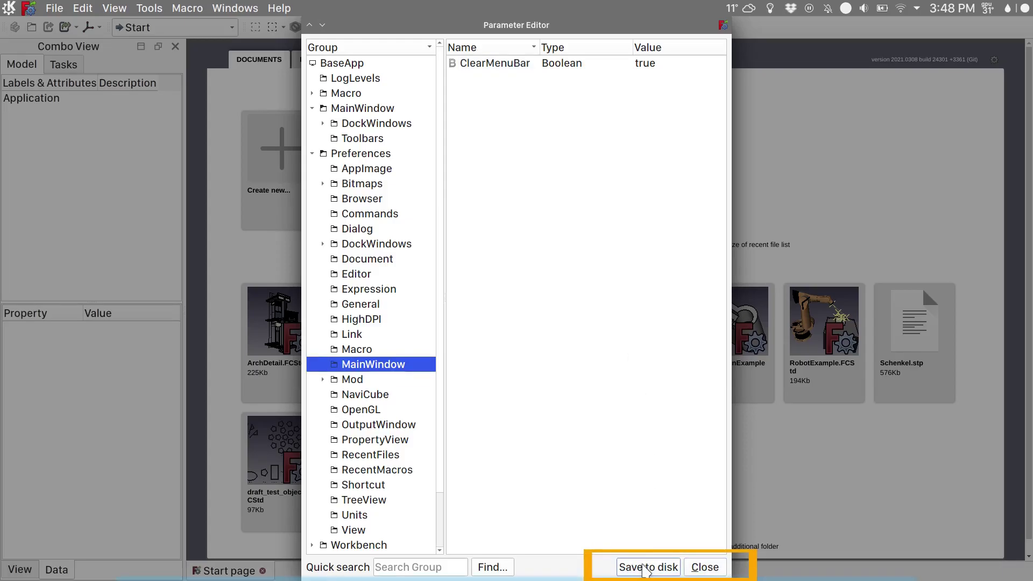
{"action": "left_click", "coordinate": [705, 567]}
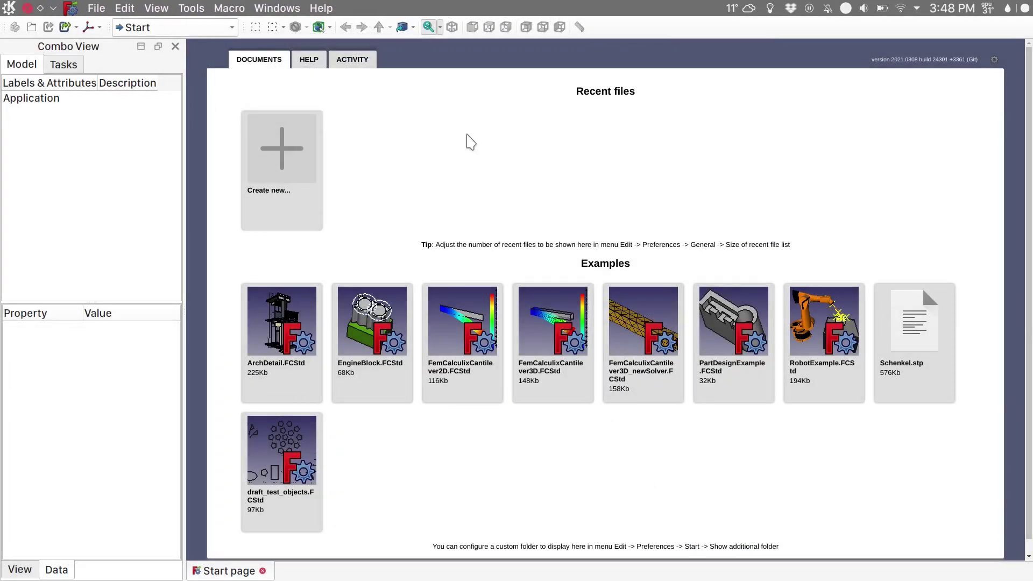
In General preferences choose the Dark-blue style sheet, Dark-Outline overlay and Large (32px) toolbar icons.
{"action": "left_click", "coordinate": [123, 9]}
{"action": "left_click", "coordinate": [182, 316]}
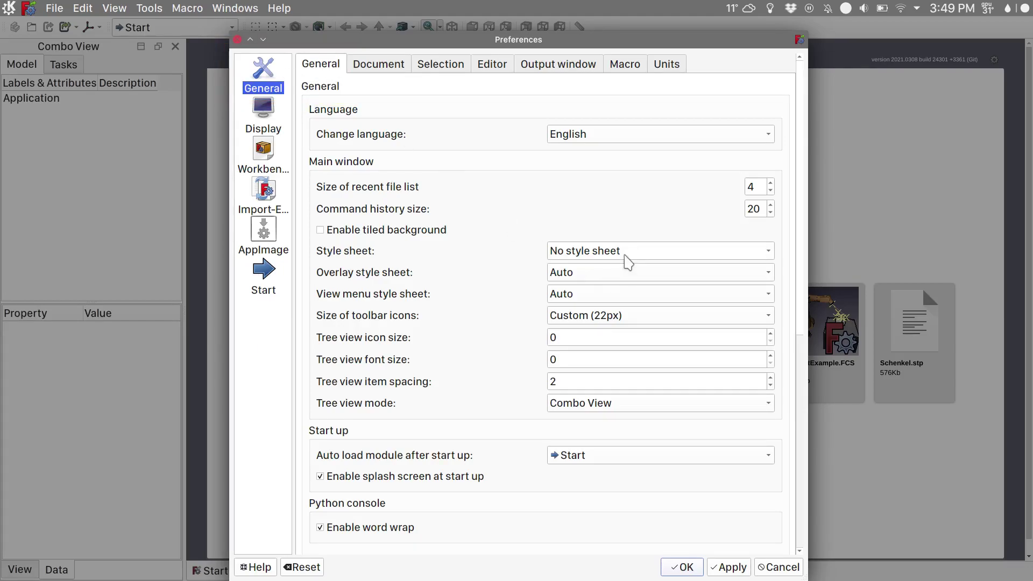
{"action": "left_click", "coordinate": [624, 252]}
{"action": "left_click", "coordinate": [612, 290]}
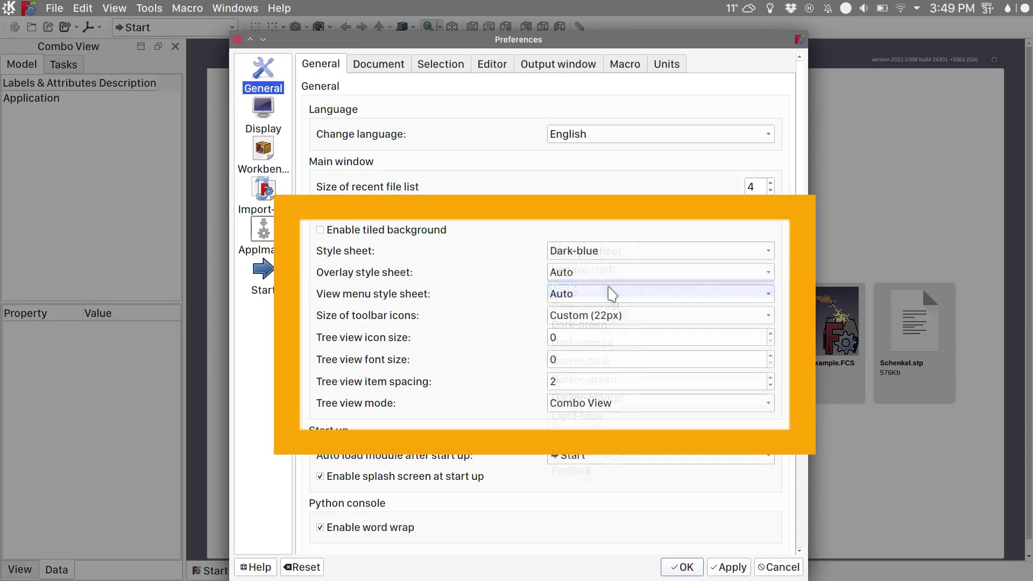
{"action": "left_click", "coordinate": [574, 275]}
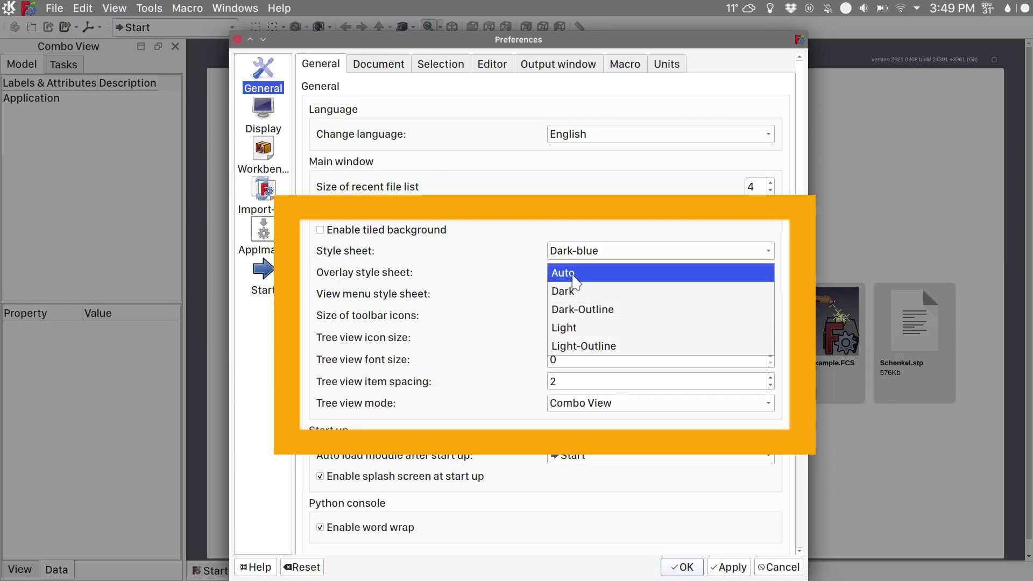
{"action": "left_click", "coordinate": [584, 311]}
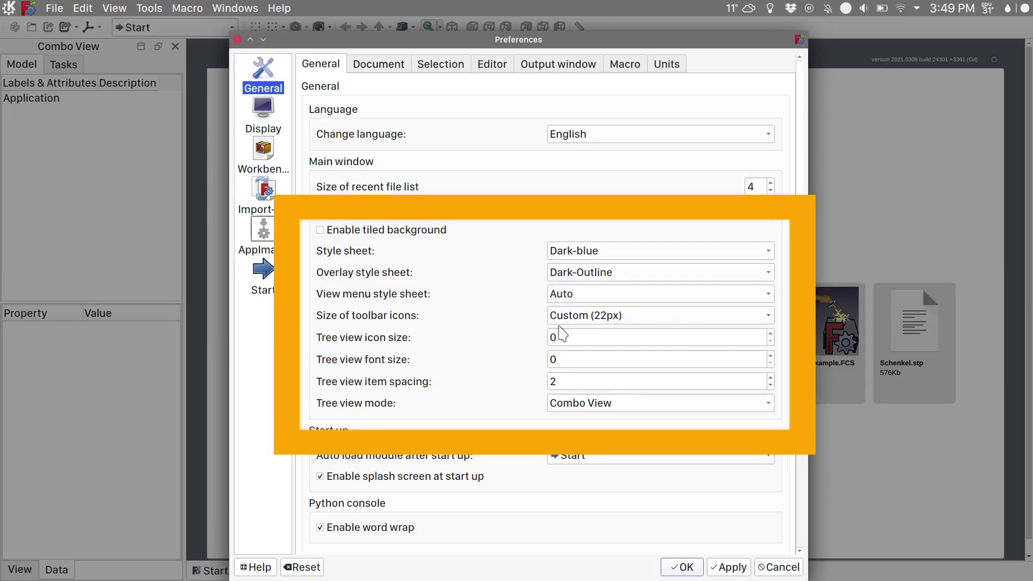
{"action": "left_click", "coordinate": [563, 318]}
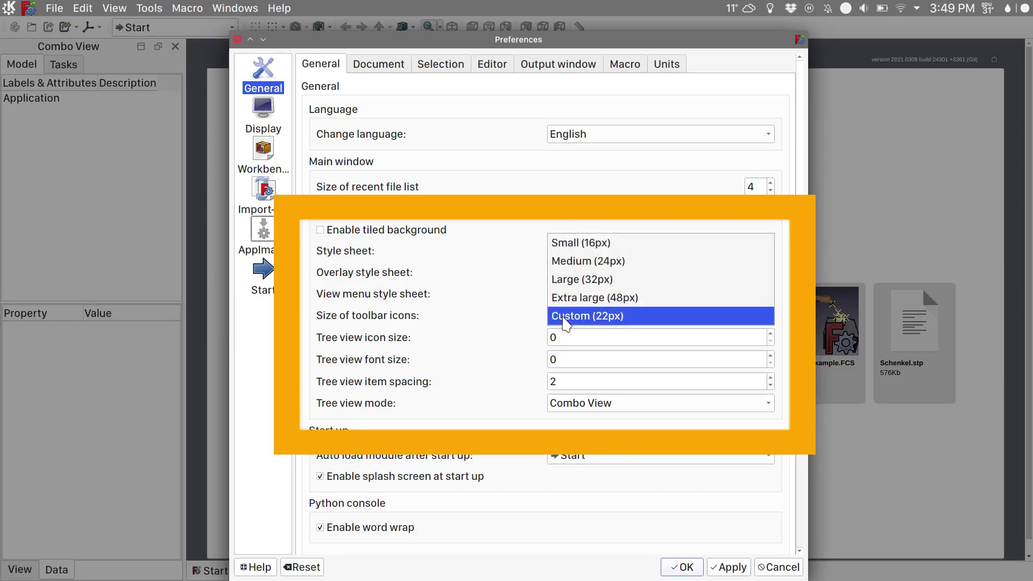
{"action": "left_click", "coordinate": [580, 280]}
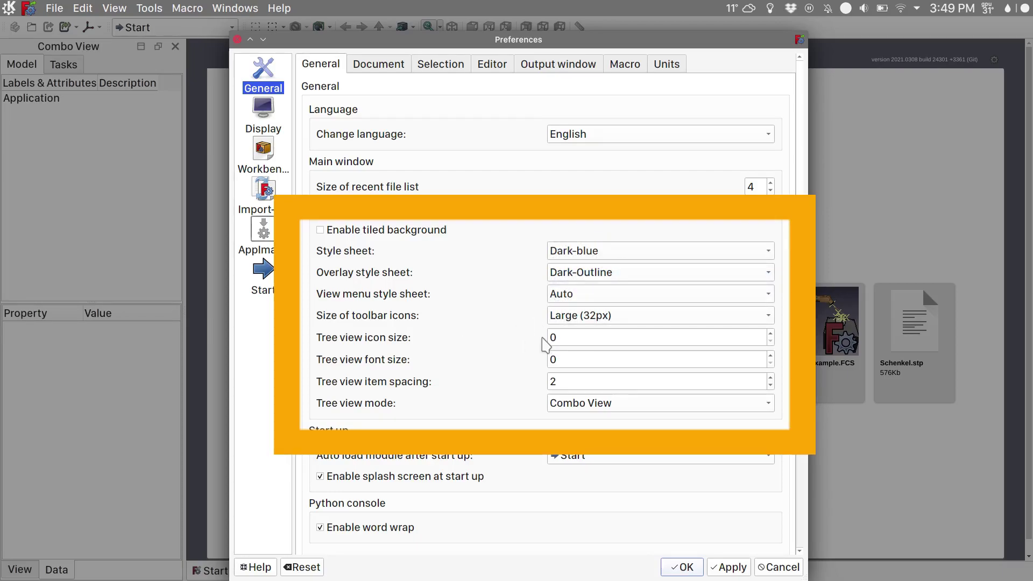
Set tree view icon size 22, item spacing 8 and tree view mode Both.
{"action": "left_click", "coordinate": [567, 338]}
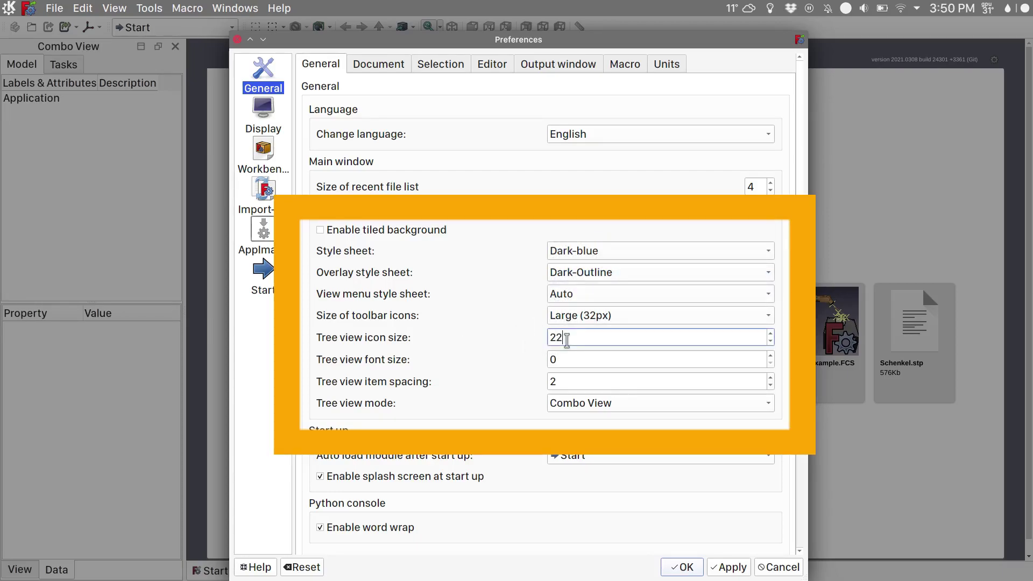
{"action": "key", "text": "Tab"}
{"action": "key", "text": "Tab"}
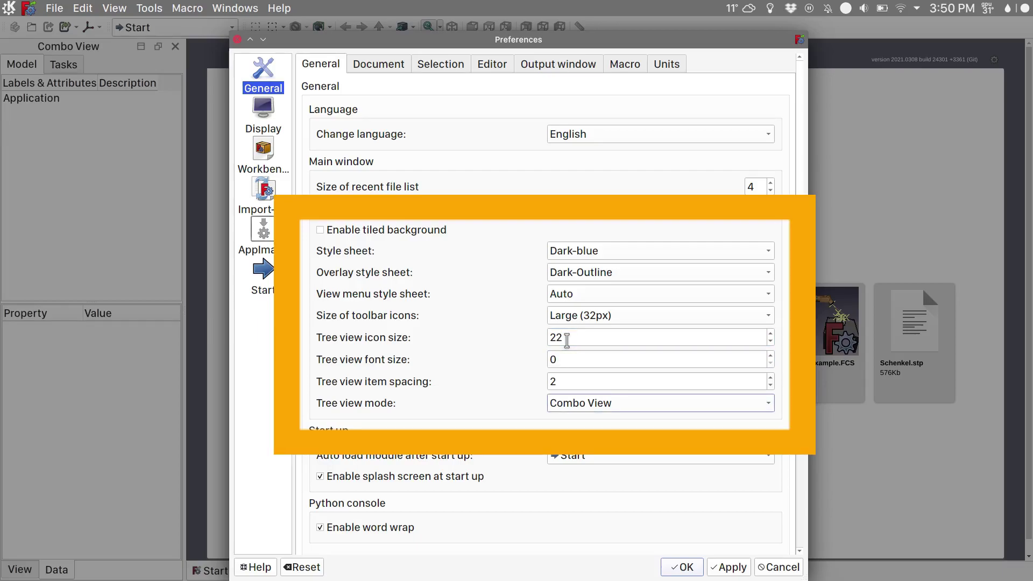
{"action": "key", "text": "Tab"}
{"action": "left_click", "coordinate": [559, 380]}
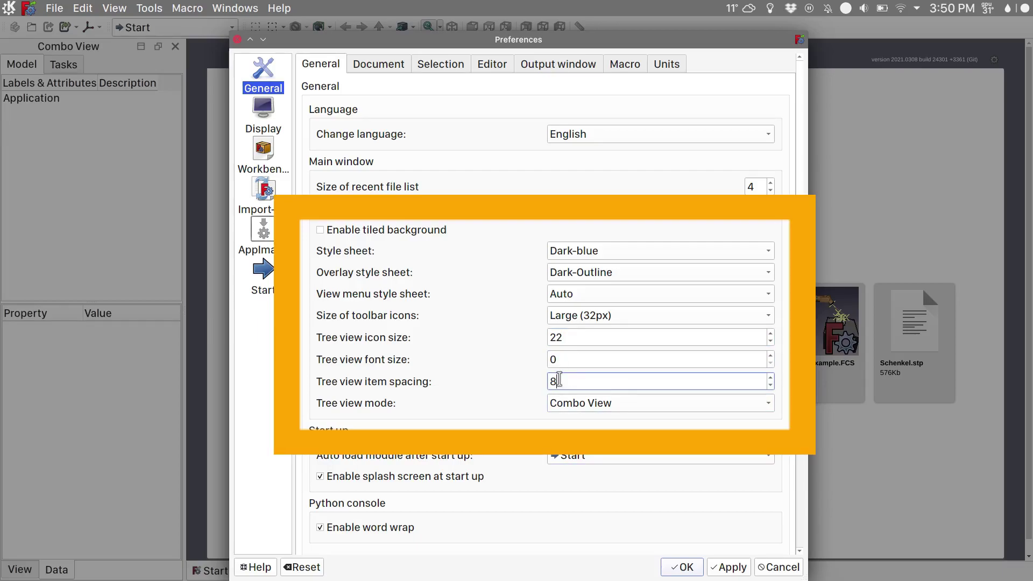
{"action": "left_click", "coordinate": [582, 412]}
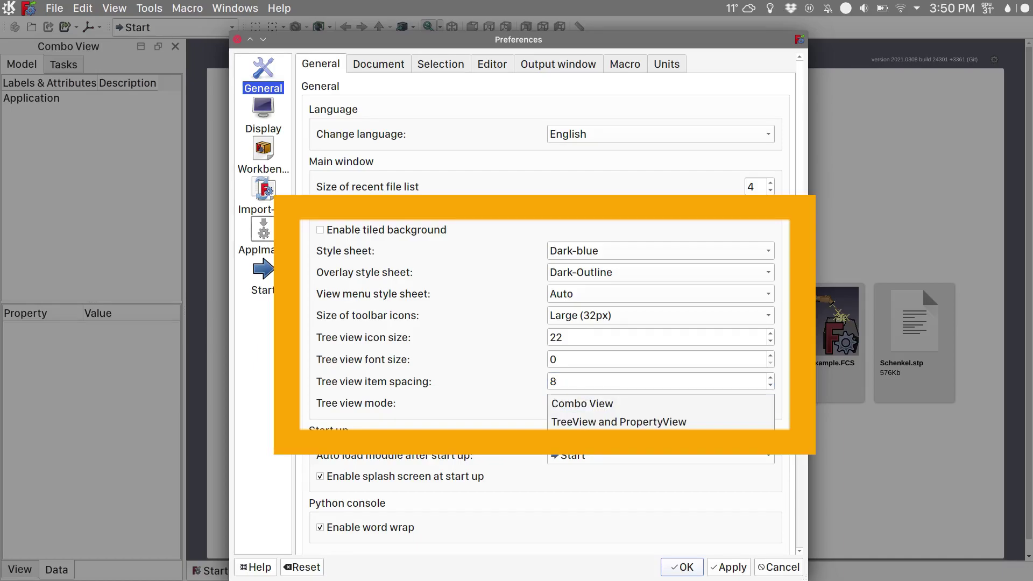
{"action": "left_click", "coordinate": [581, 453]}
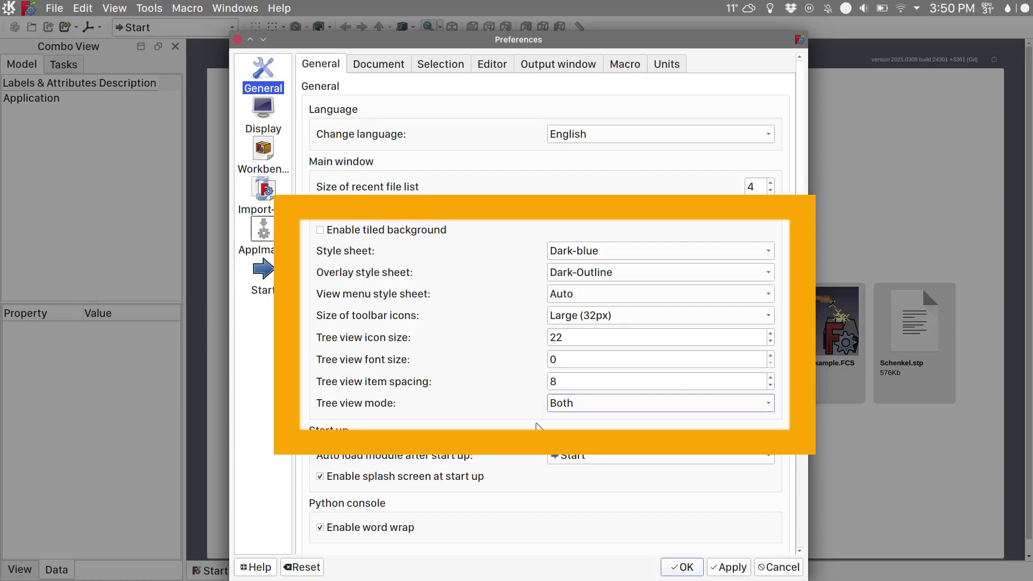
Enable project thumbnails, then set MSAA 4x anti-aliasing, pick radius 10,0 and pre-selection delay 0,010.
{"action": "left_click", "coordinate": [379, 64]}
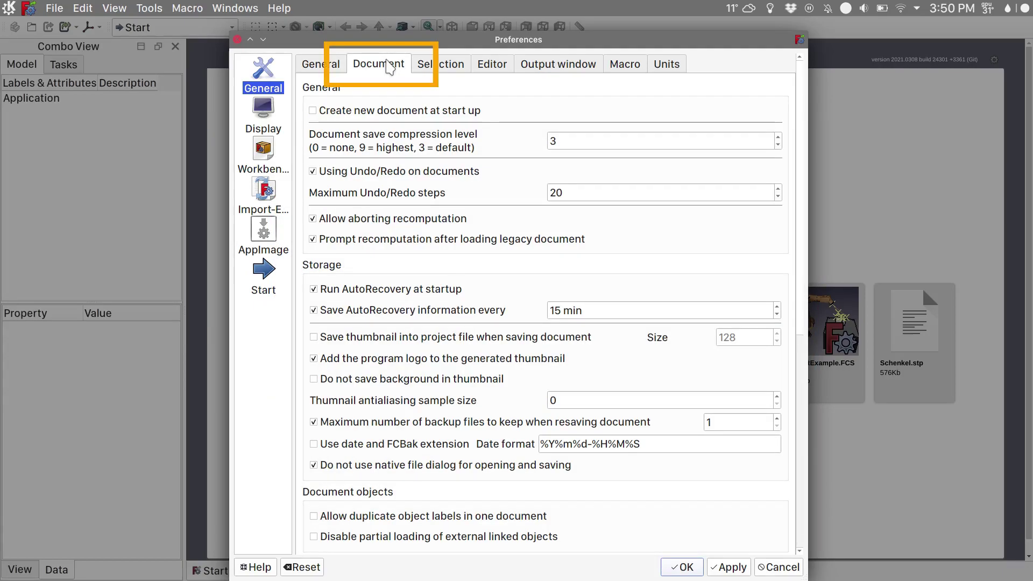
{"action": "left_click", "coordinate": [383, 337]}
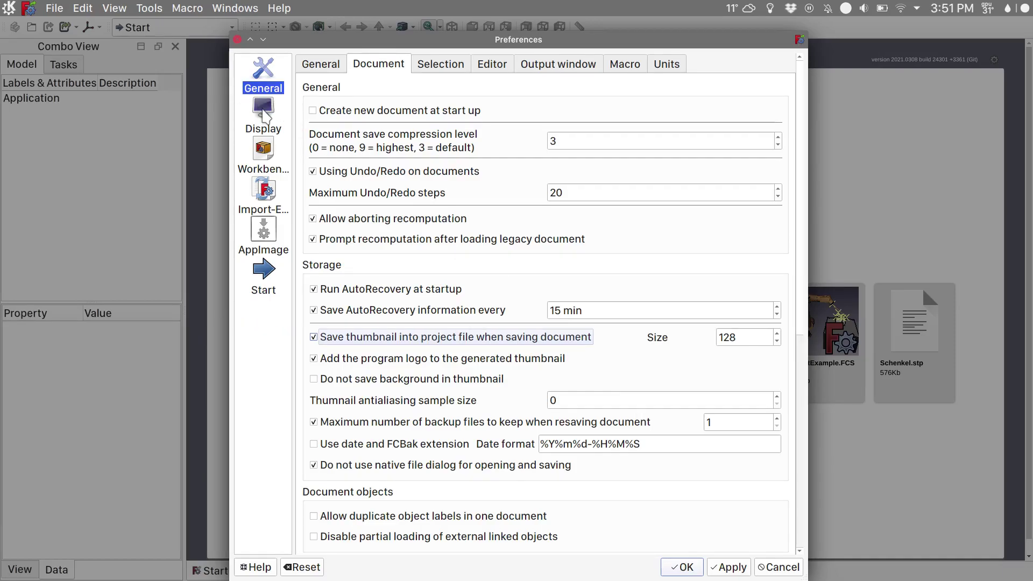
{"action": "left_click", "coordinate": [263, 113]}
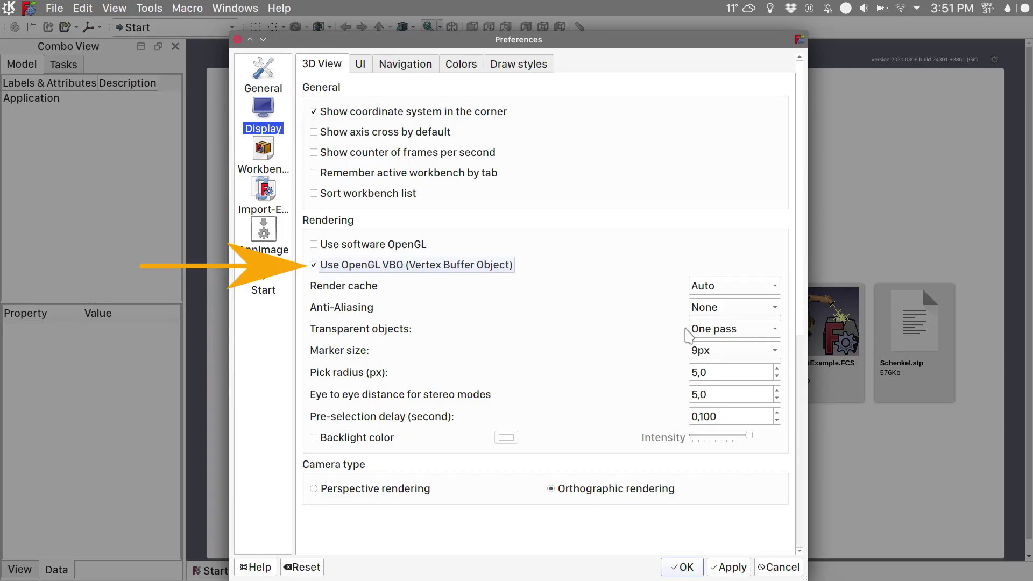
{"action": "left_click", "coordinate": [713, 311]}
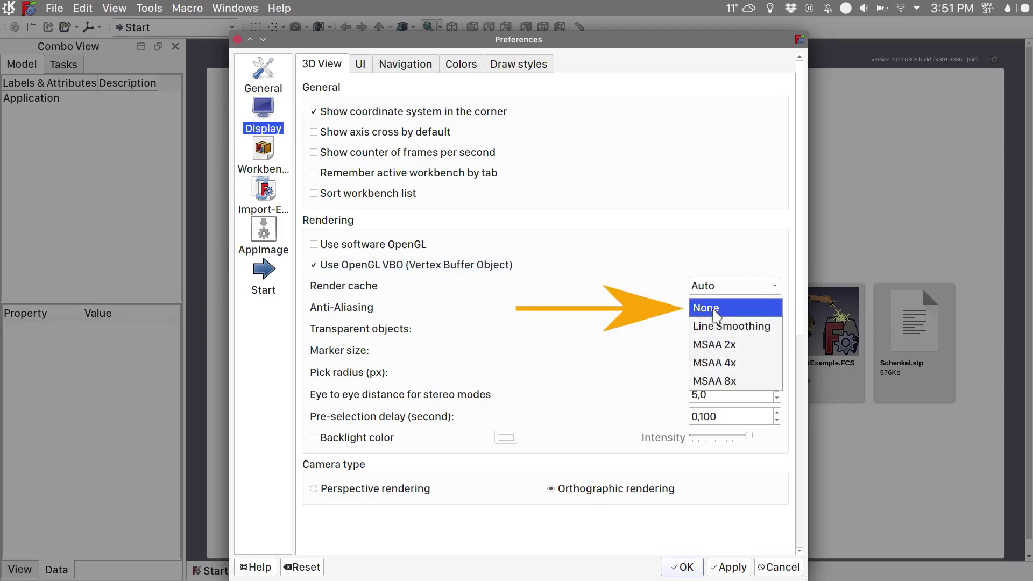
{"action": "left_click", "coordinate": [717, 364]}
{"action": "left_click", "coordinate": [624, 310]}
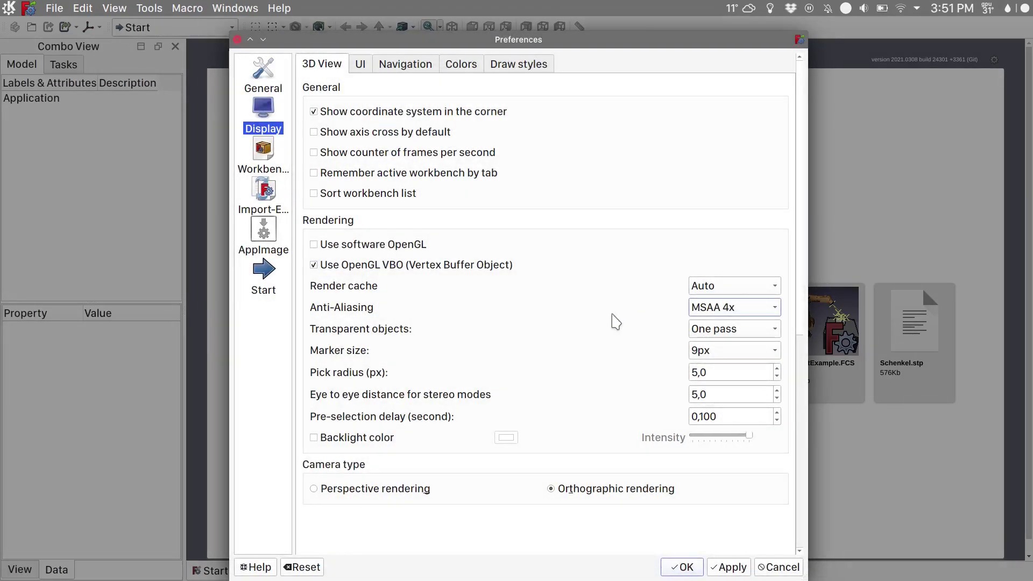
{"action": "left_click", "coordinate": [694, 373]}
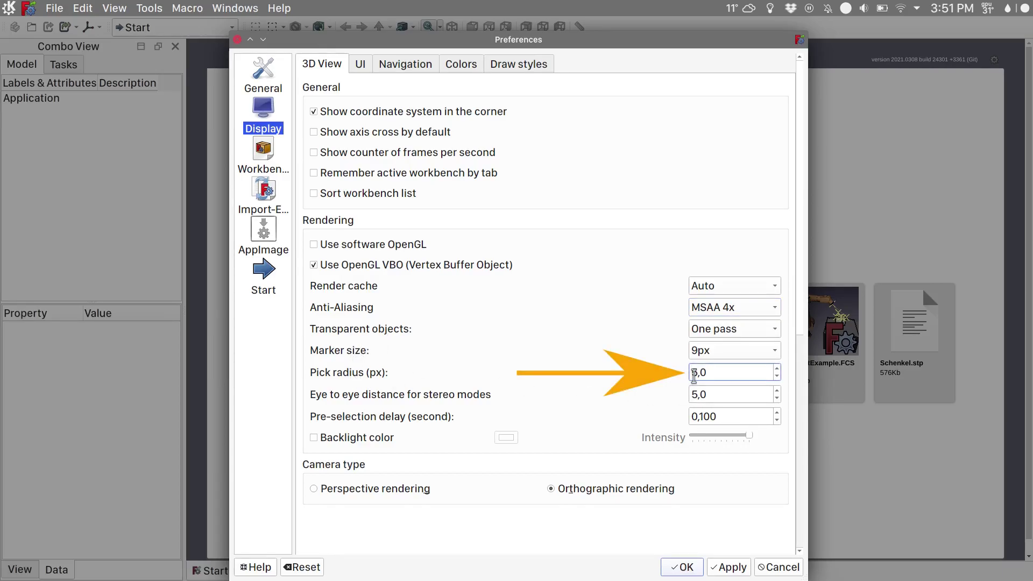
{"action": "left_click", "coordinate": [717, 417]}
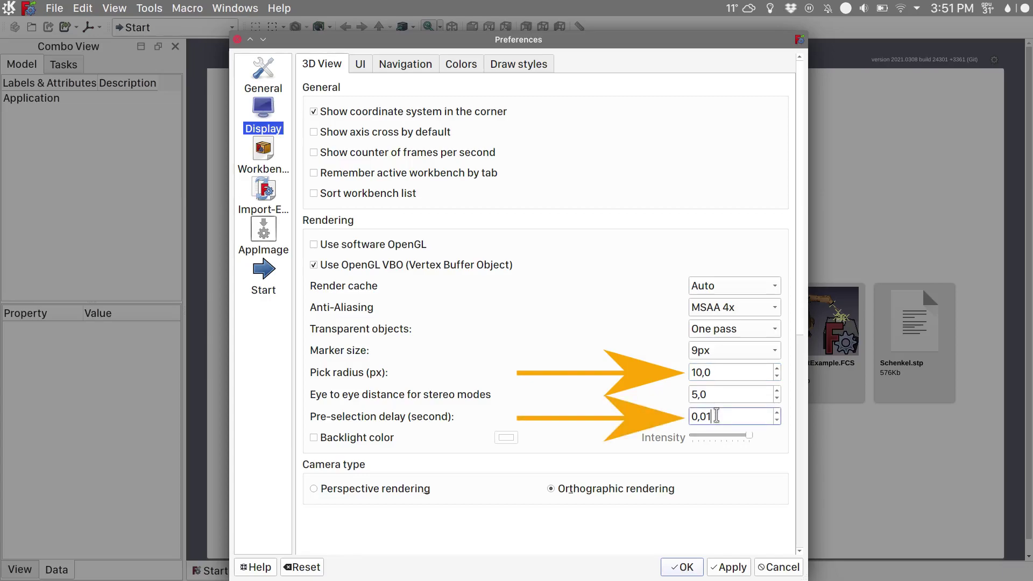
On the UI tab, set the tree item background colour to #6e6e6e with alpha 20.
{"action": "left_click", "coordinate": [360, 65]}
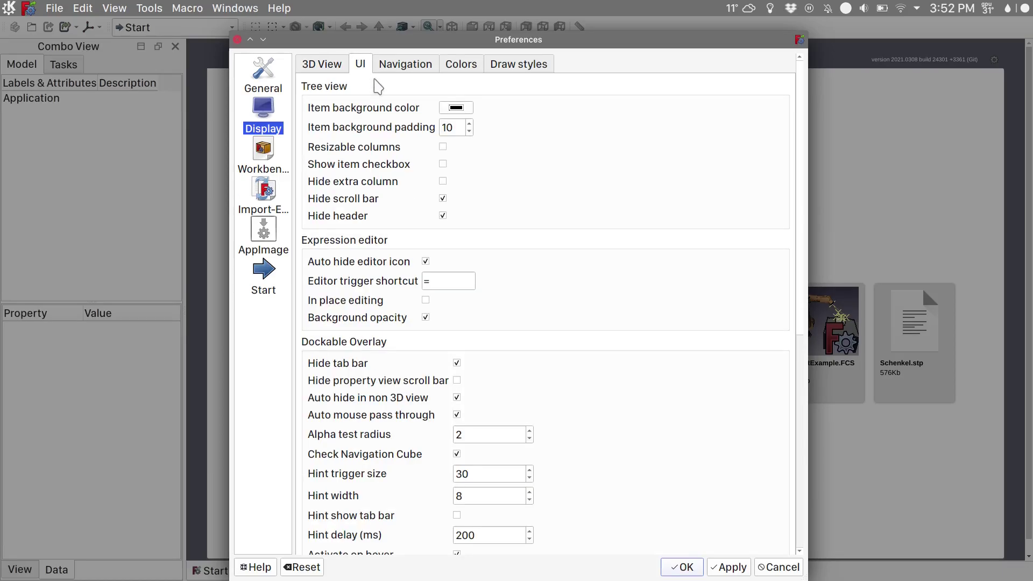
{"action": "left_click", "coordinate": [451, 110]}
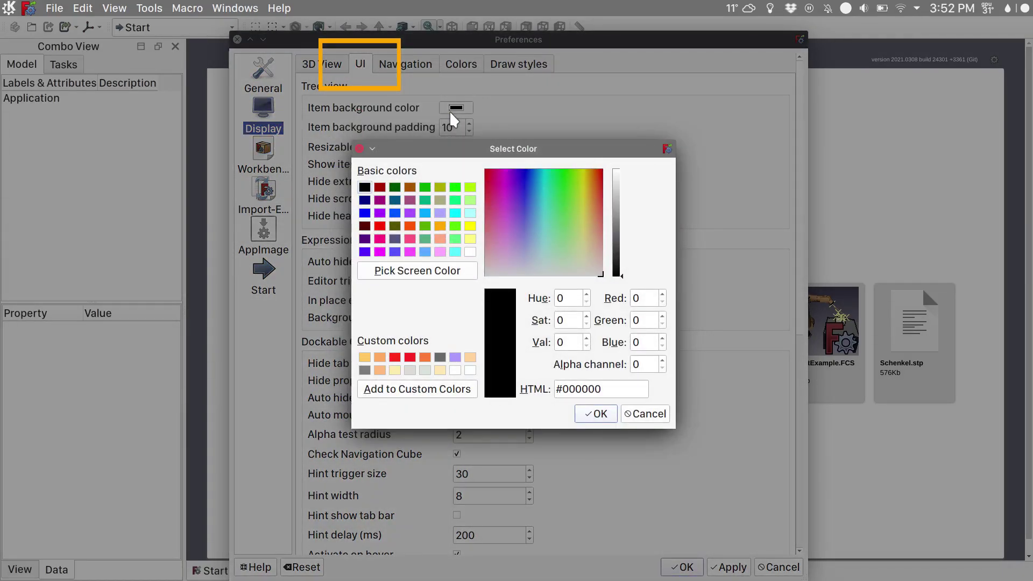
{"action": "triple_click", "coordinate": [598, 385]}
{"action": "type", "text": "#6e6e6e"}
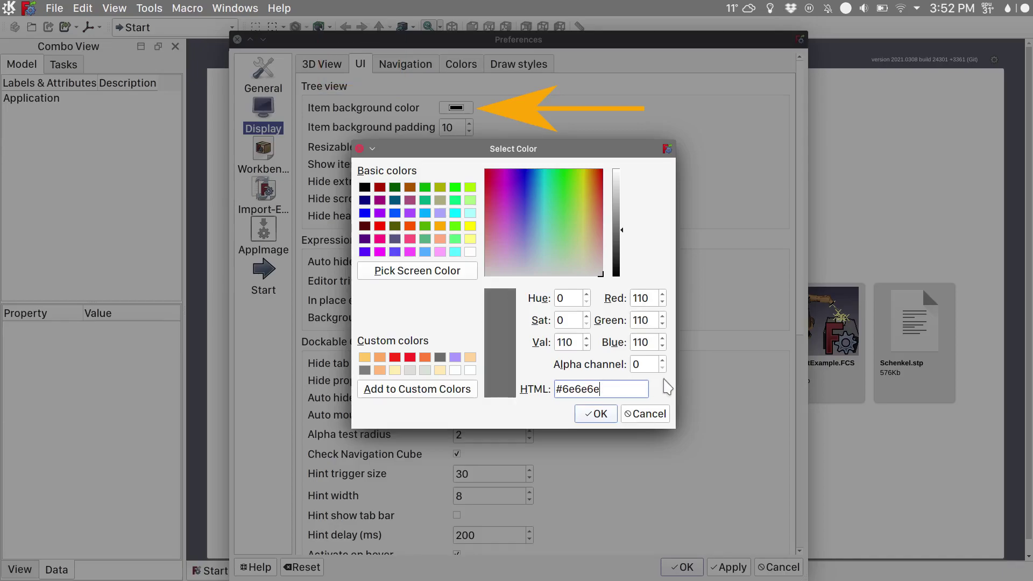
{"action": "left_click", "coordinate": [650, 365]}
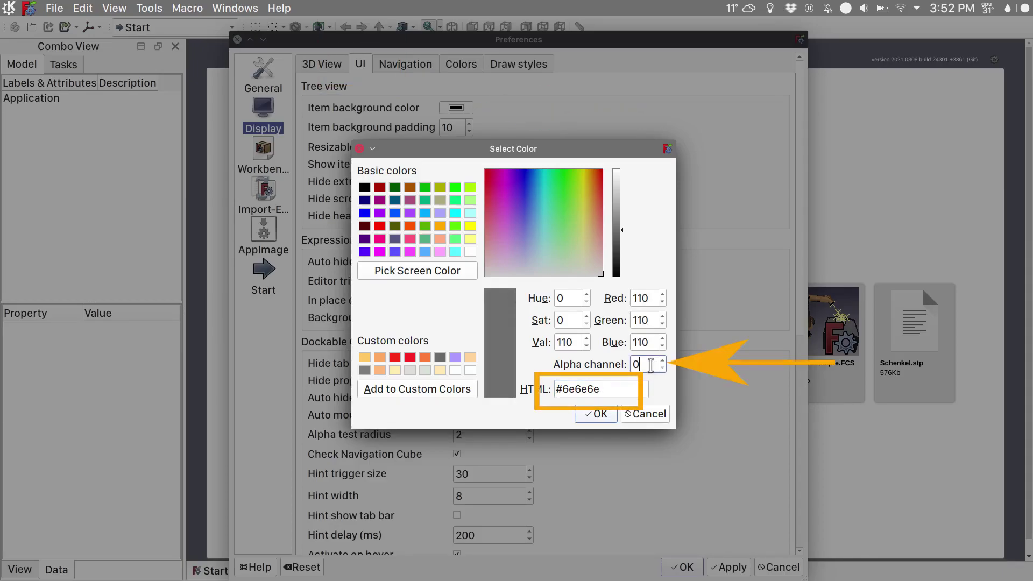
{"action": "type", "text": "20"}
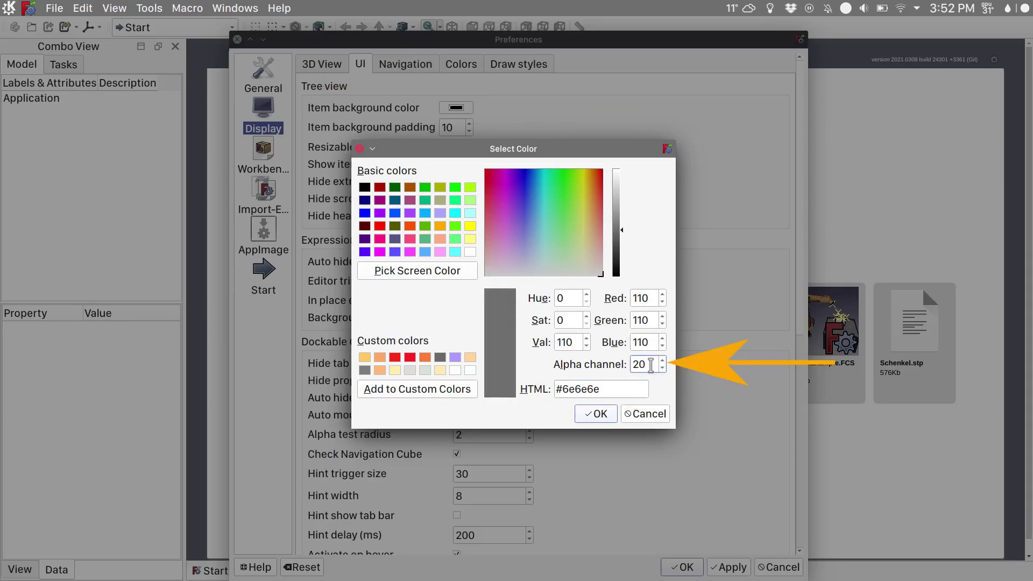
{"action": "left_click", "coordinate": [603, 413]}
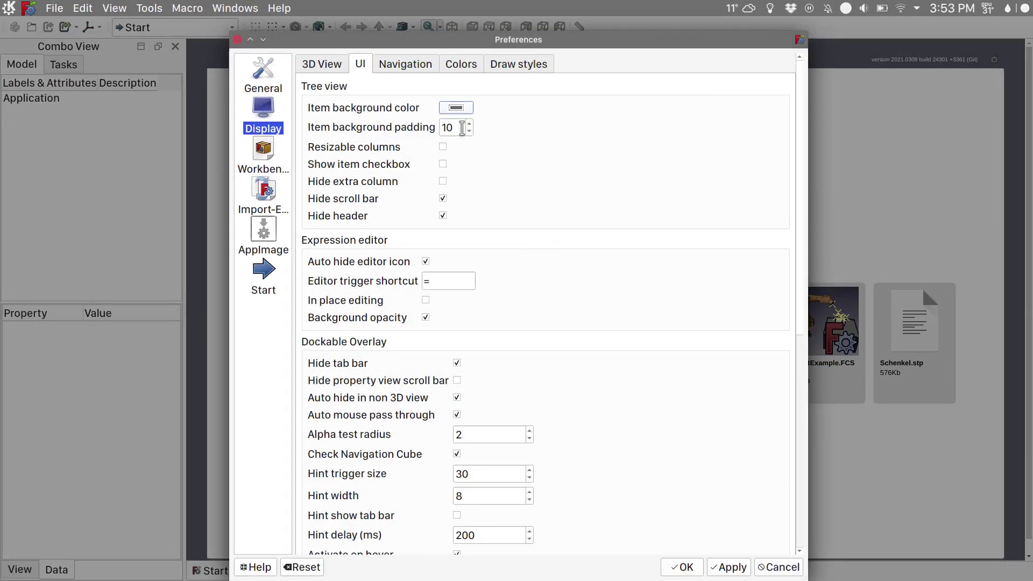
Set tree item padding 25, hide the extra column and untick Check Navigation Cube.
{"action": "left_click", "coordinate": [460, 127]}
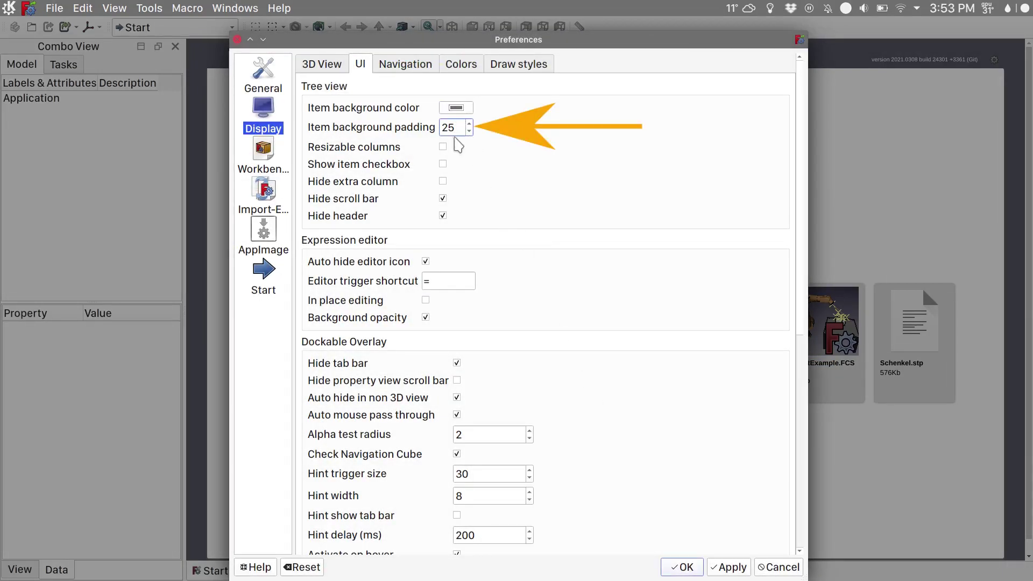
{"action": "left_click", "coordinate": [443, 181]}
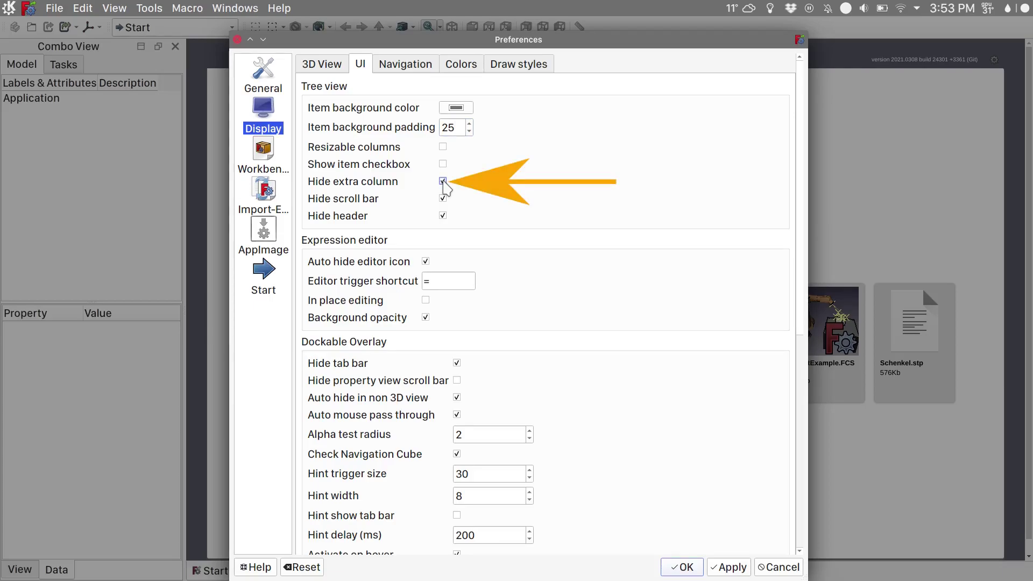
{"action": "scroll", "coordinate": [444, 188], "scroll_direction": "down", "scroll_amount": 10}
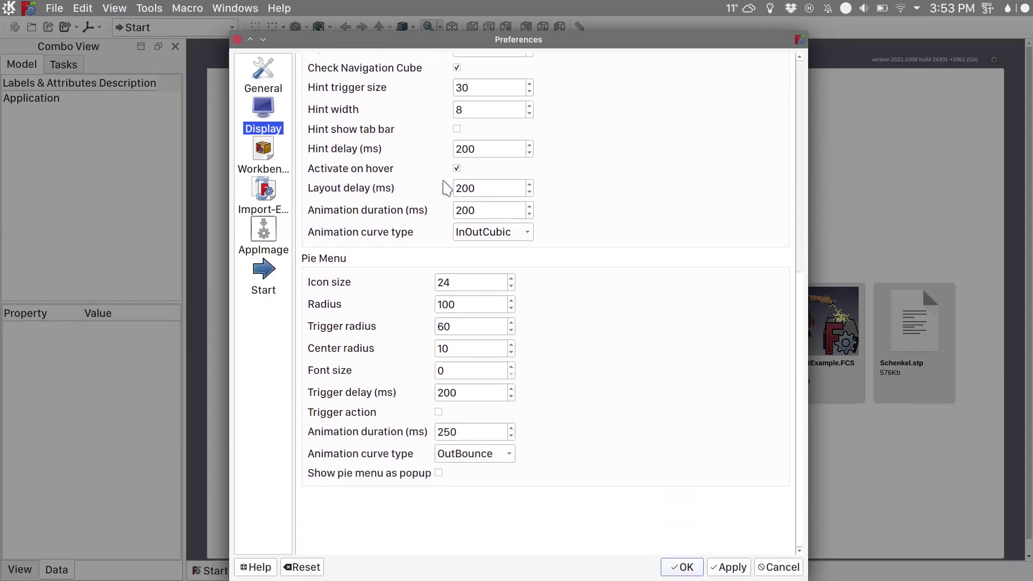
{"action": "scroll", "coordinate": [444, 189], "scroll_direction": "up", "scroll_amount": 4}
{"action": "scroll", "coordinate": [444, 188], "scroll_direction": "up", "scroll_amount": 3}
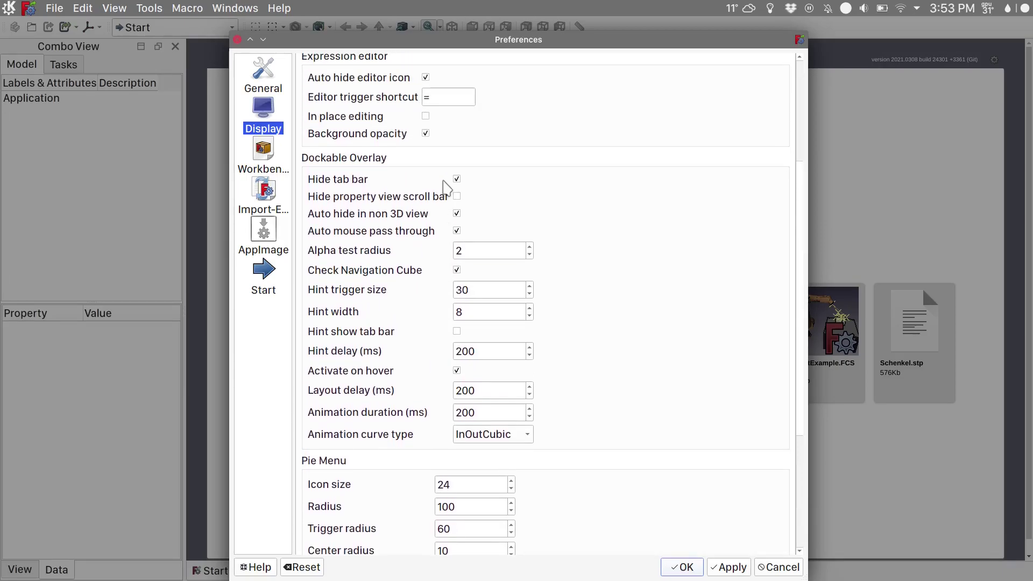
{"action": "scroll", "coordinate": [387, 287], "scroll_direction": "up", "scroll_amount": 1}
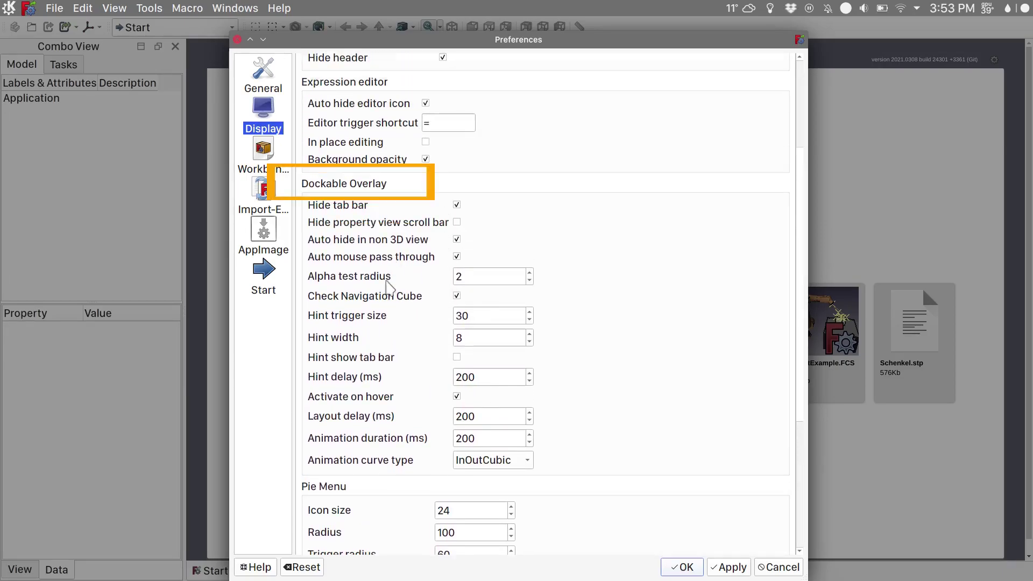
{"action": "left_click", "coordinate": [457, 296]}
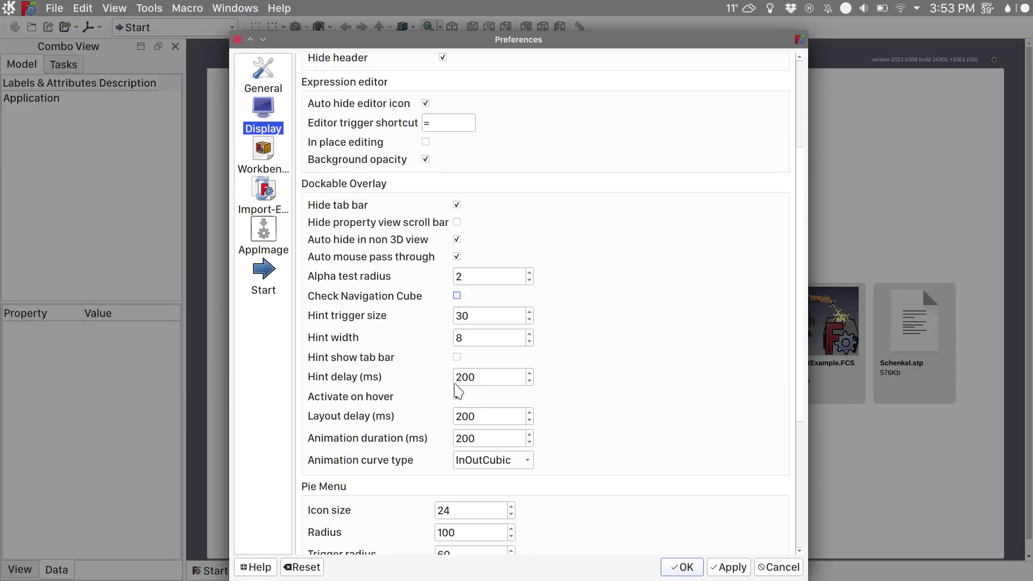
Set overlay hint delay 10, layout delay 100, animation duration 300 and InOutExpo curve.
{"action": "left_click", "coordinate": [484, 380]}
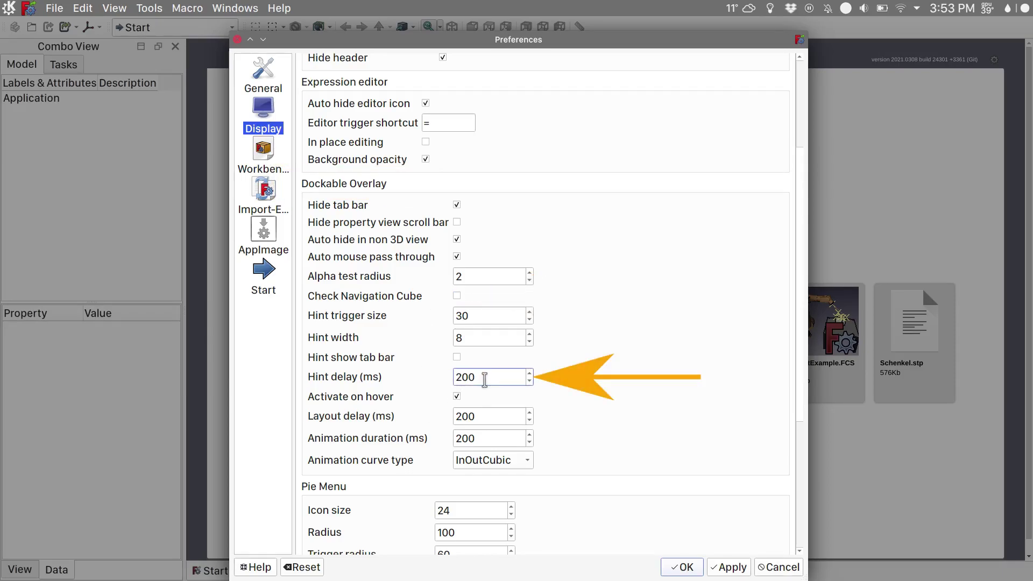
{"action": "left_click", "coordinate": [481, 420]}
{"action": "key", "text": "BackSpace"}
{"action": "key", "text": "BackSpace"}
{"action": "key", "text": "BackSpace"}
{"action": "type", "text": "100"}
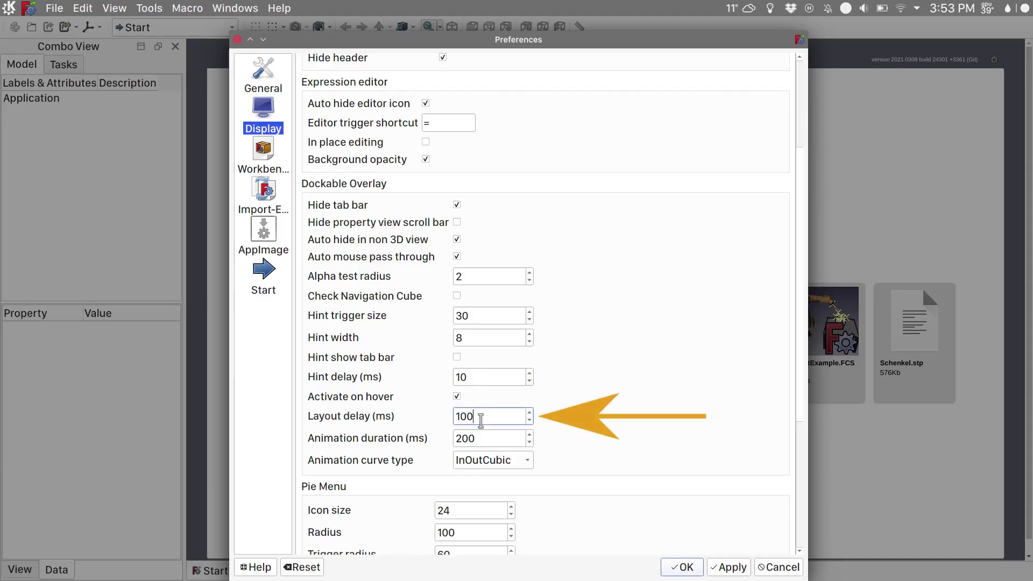
{"action": "left_click", "coordinate": [461, 439]}
{"action": "key", "text": "BackSpace"}
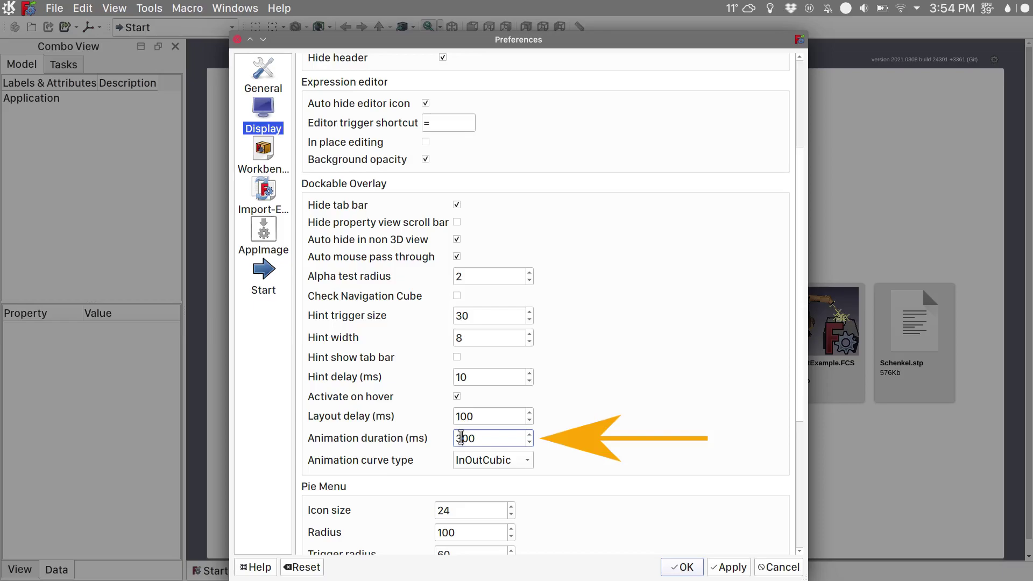
{"action": "left_click", "coordinate": [552, 463]}
{"action": "left_click", "coordinate": [527, 463]}
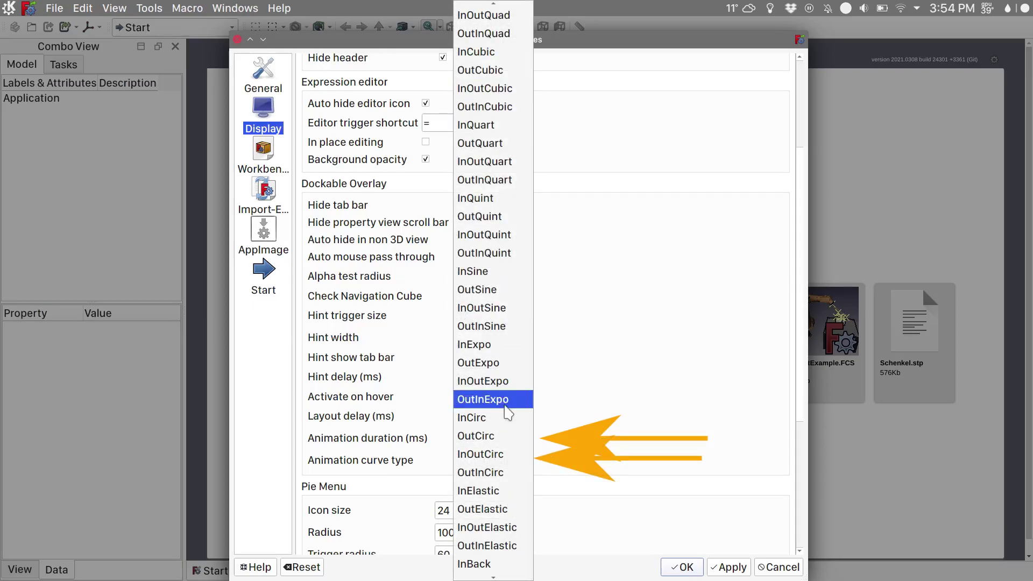
{"action": "left_click", "coordinate": [502, 382]}
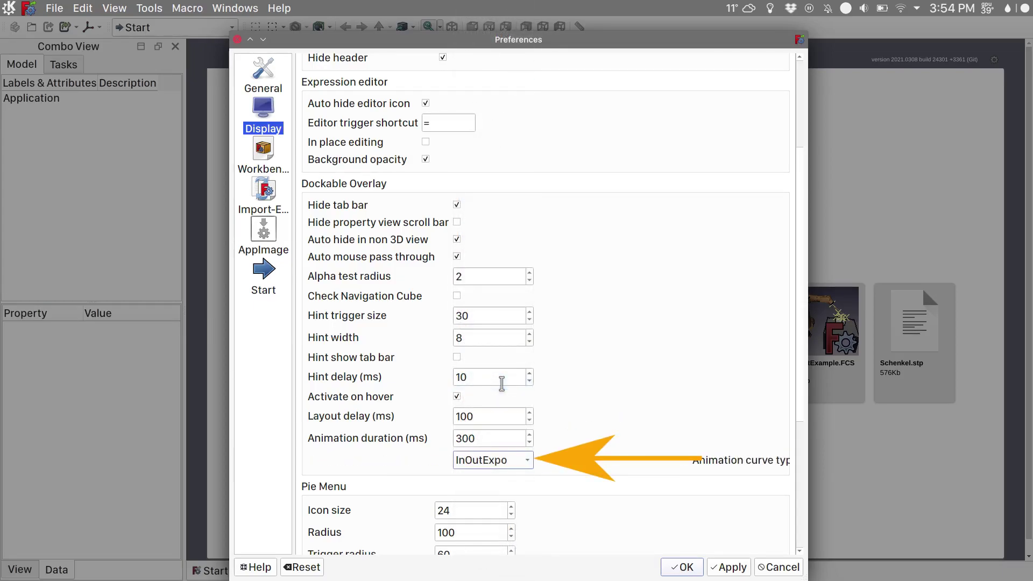
Make pie menus show as popups with the InOutExpo animation curve.
{"action": "scroll", "coordinate": [586, 435], "scroll_direction": "down", "scroll_amount": 5}
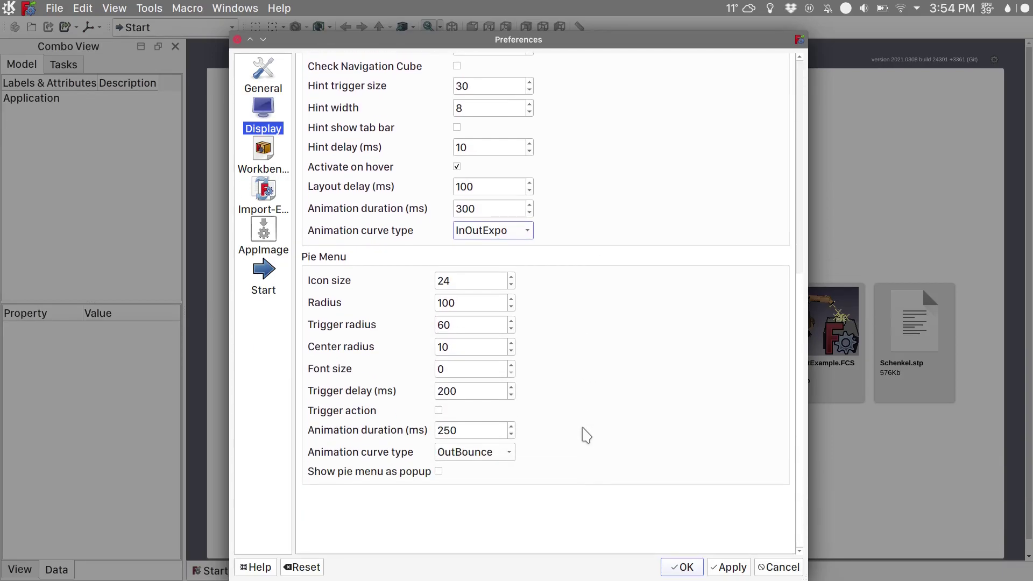
{"action": "left_click", "coordinate": [438, 471]}
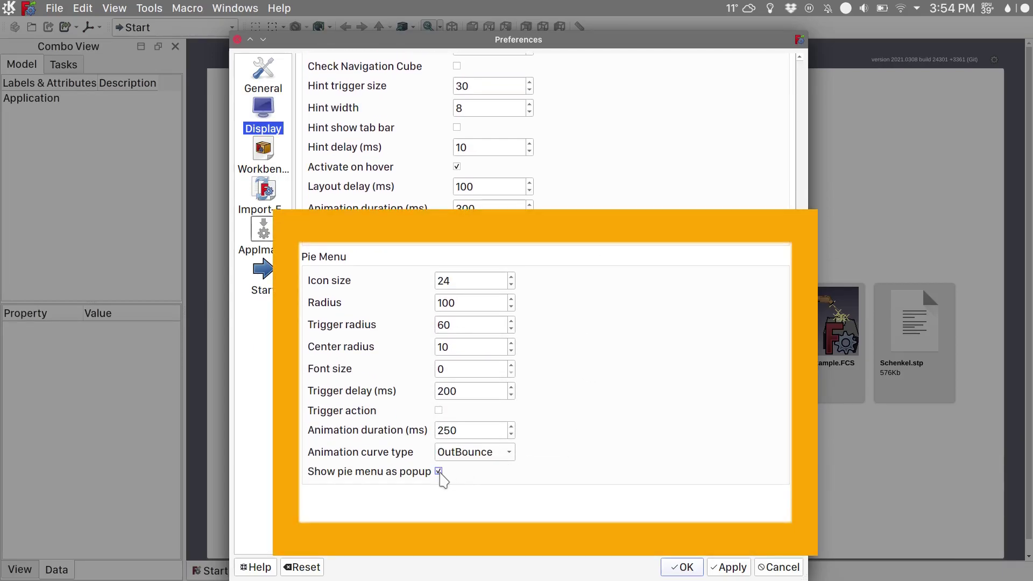
{"action": "left_click", "coordinate": [493, 452]}
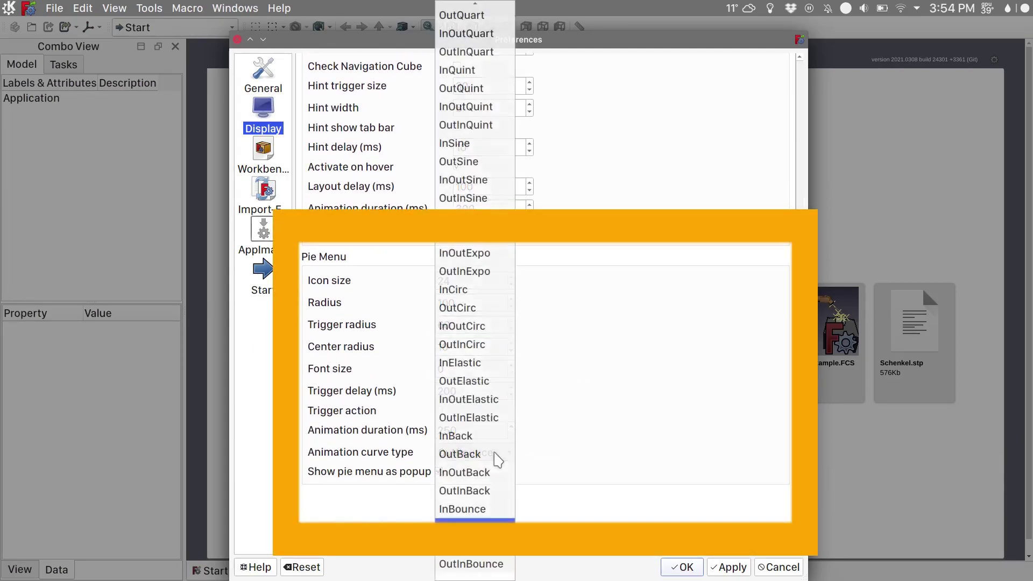
{"action": "left_click", "coordinate": [484, 251]}
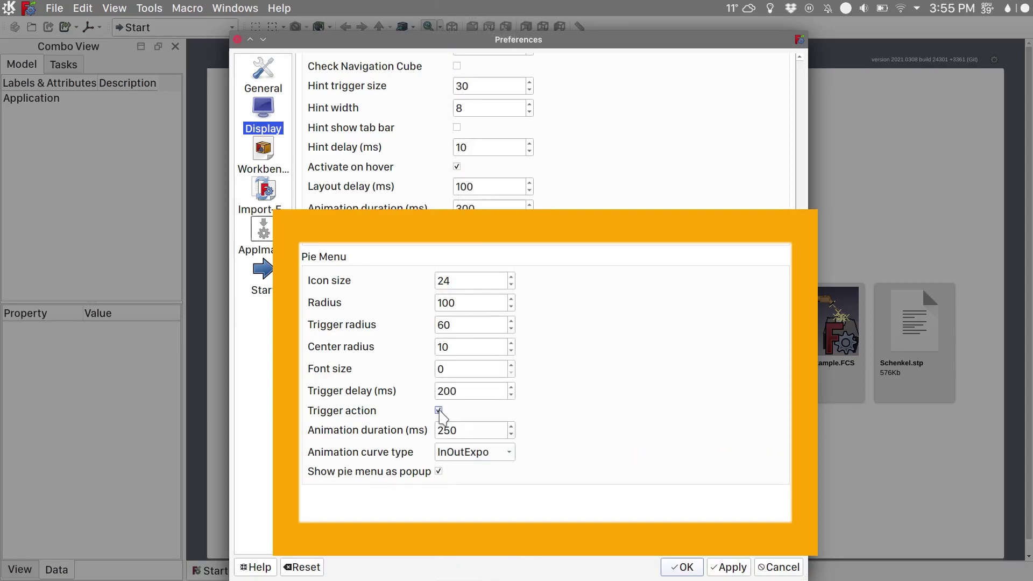
{"action": "scroll", "coordinate": [680, 487], "scroll_direction": "up", "scroll_amount": 10}
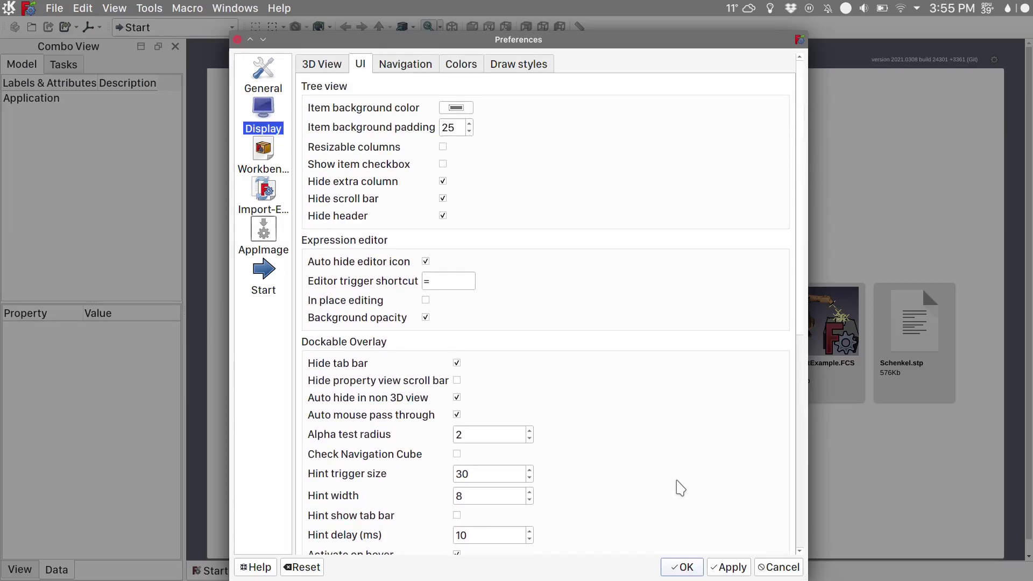
Set Touchpad navigation, Turntable orbit, Window center rotation, animation enabled and zoom step 0,10.
{"action": "left_click", "coordinate": [410, 66]}
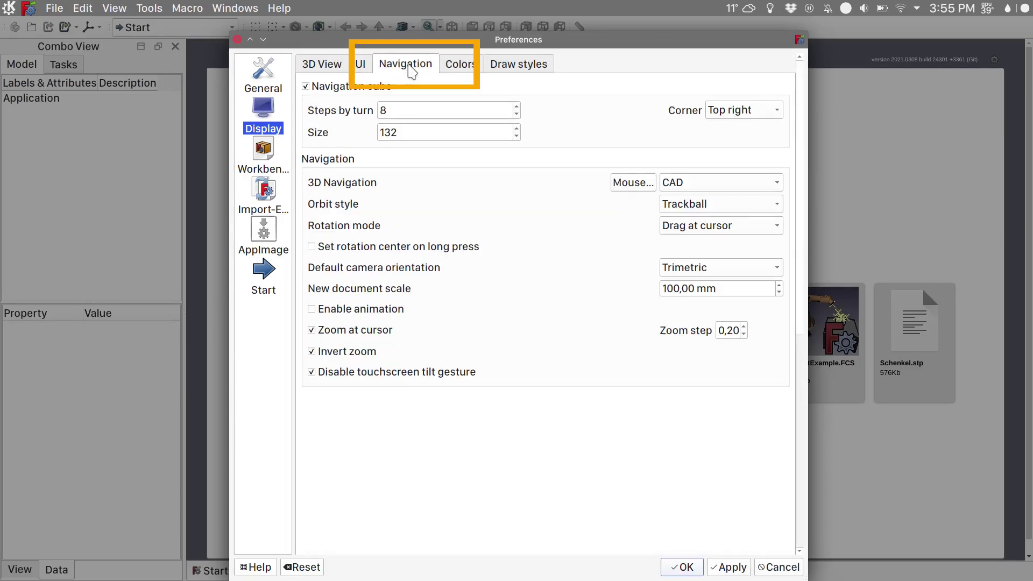
{"action": "left_click", "coordinate": [682, 187]}
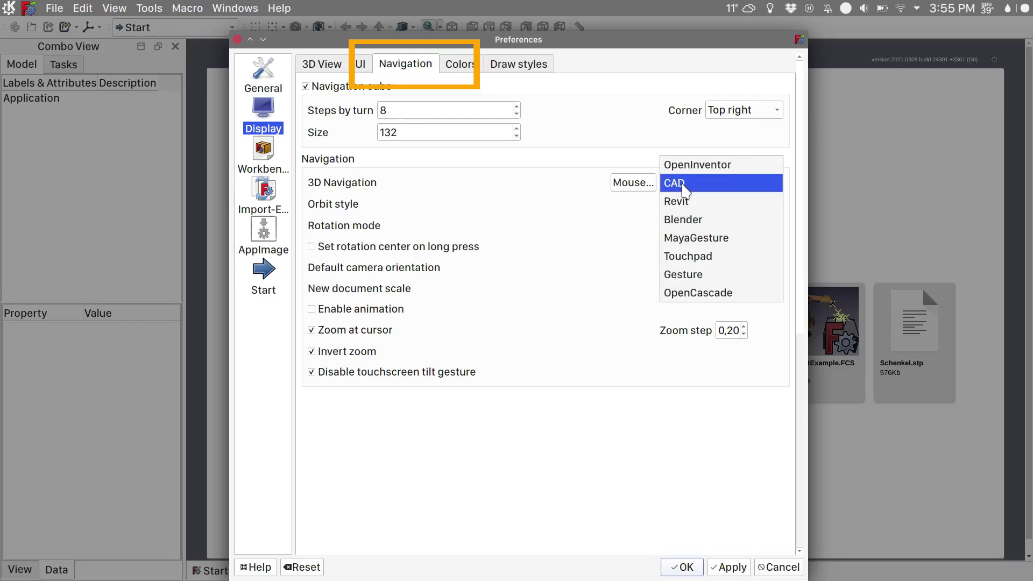
{"action": "left_click", "coordinate": [699, 256]}
{"action": "left_click", "coordinate": [713, 207]}
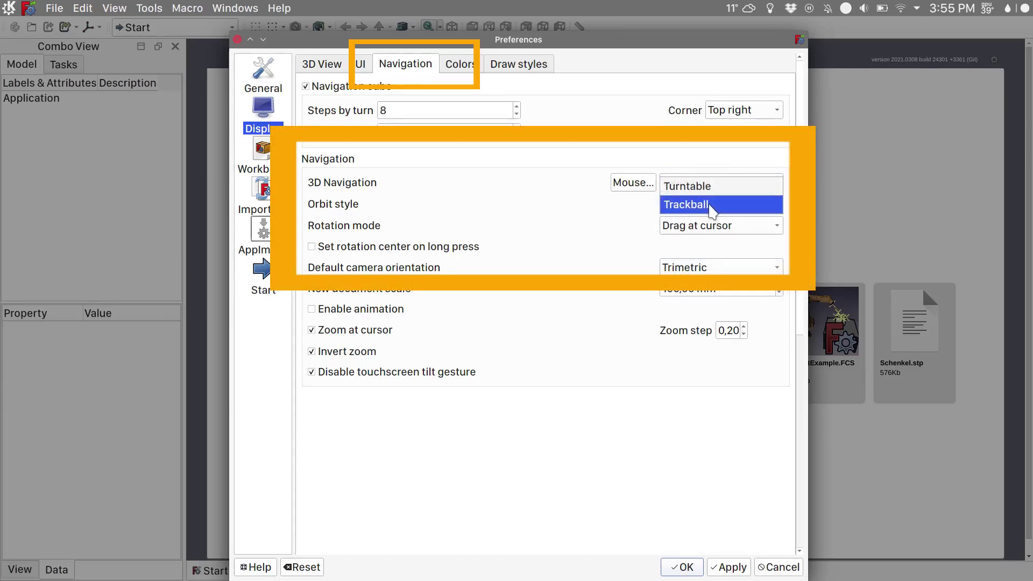
{"action": "left_click", "coordinate": [708, 187]}
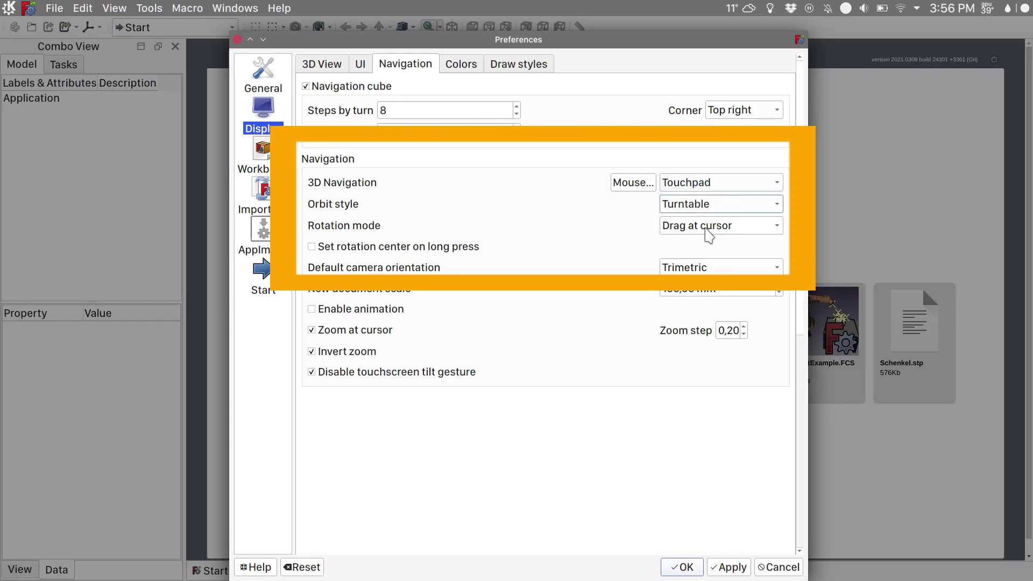
{"action": "left_click", "coordinate": [706, 226]}
{"action": "left_click", "coordinate": [708, 209]}
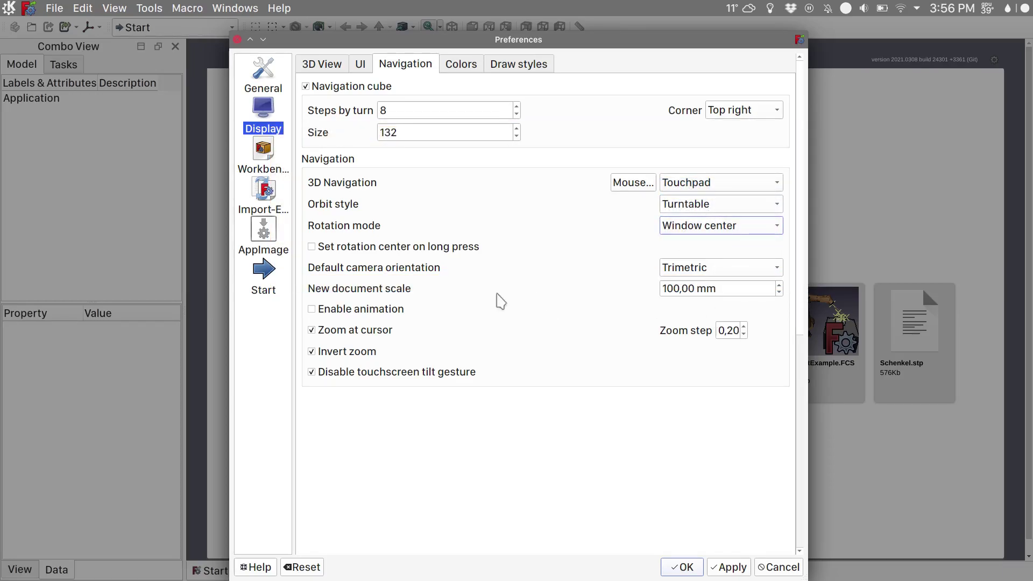
{"action": "left_click", "coordinate": [379, 311]}
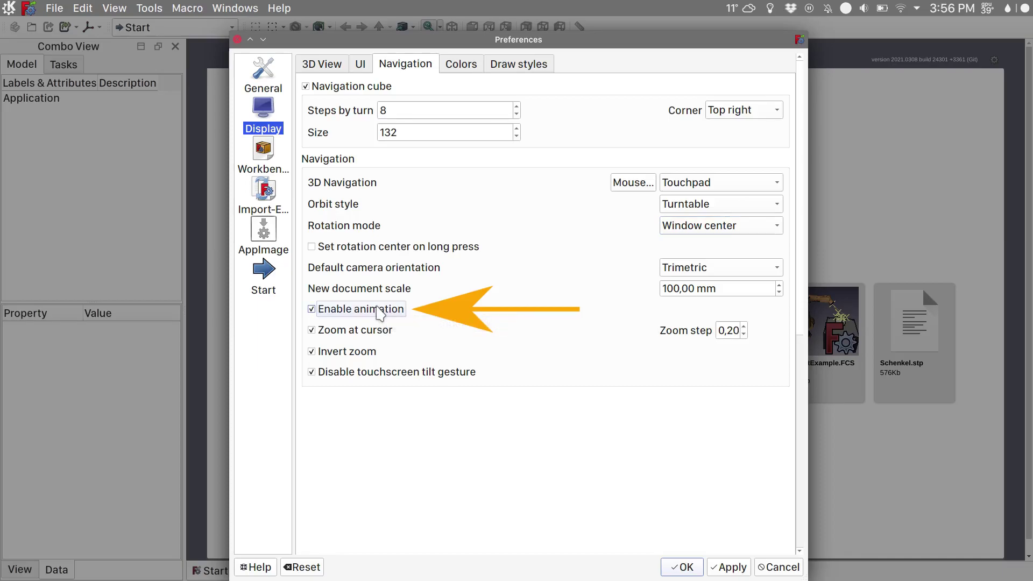
{"action": "left_click", "coordinate": [731, 330]}
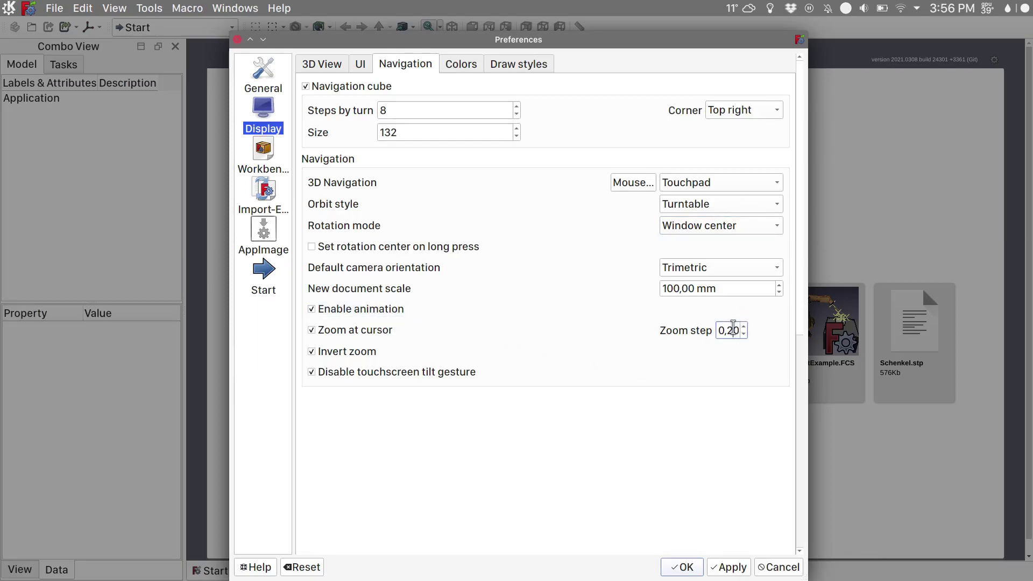
{"action": "scroll", "coordinate": [733, 328], "scroll_direction": "down", "scroll_amount": 1}
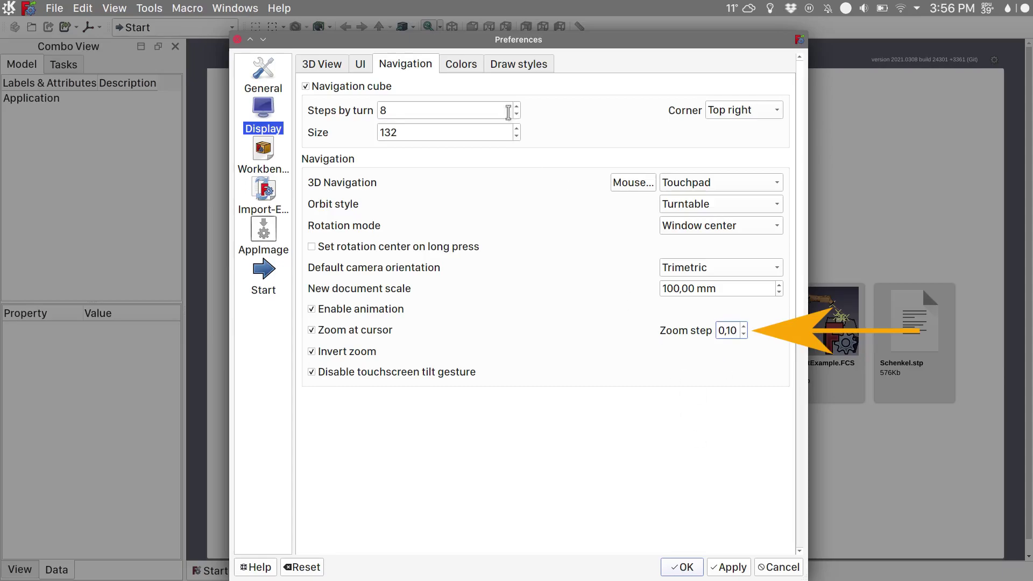
Set gradient colour #6e6e6e, object-being-edited colour #868686 and active container colour #55aaff.
{"action": "left_click", "coordinate": [461, 65]}
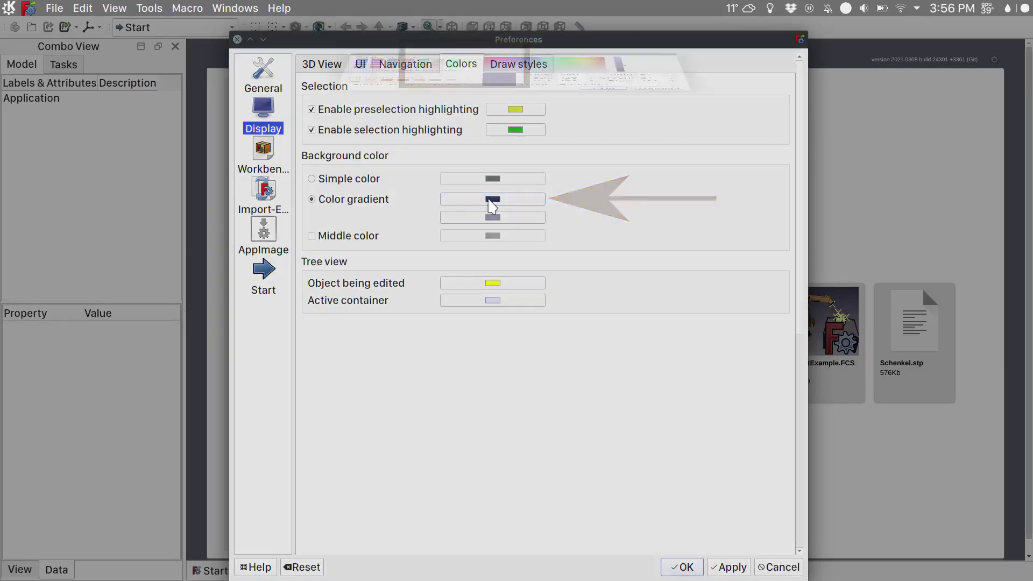
{"action": "left_click", "coordinate": [492, 199]}
{"action": "triple_click", "coordinate": [603, 379]}
{"action": "type", "text": "#6e6e6e"}
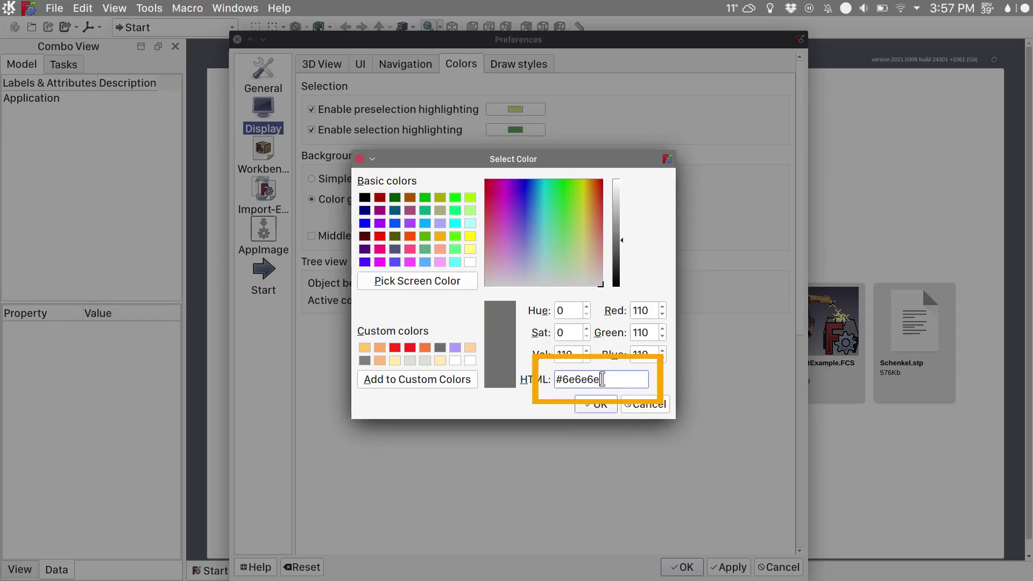
{"action": "left_click", "coordinate": [596, 404]}
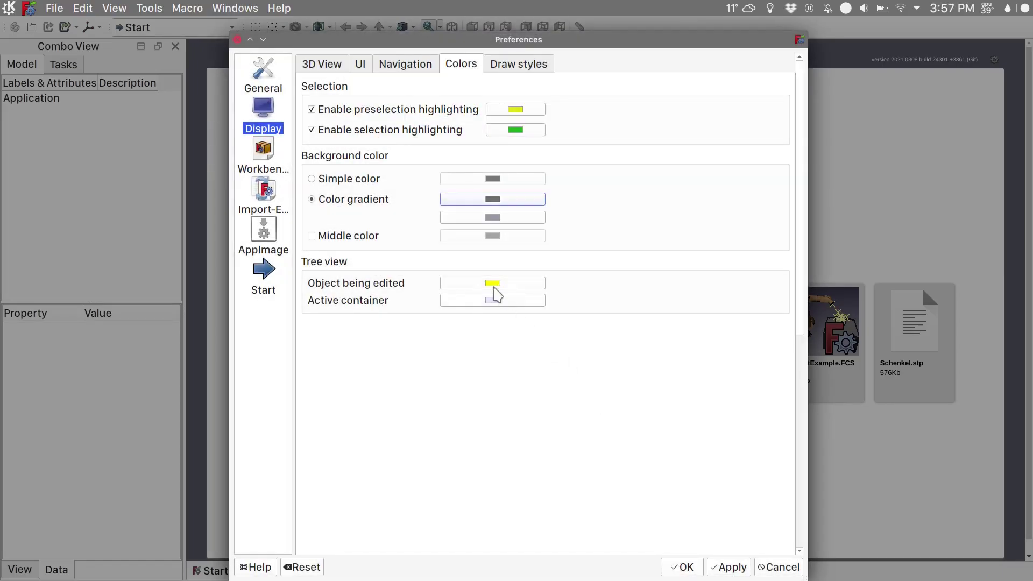
{"action": "left_click", "coordinate": [492, 284]}
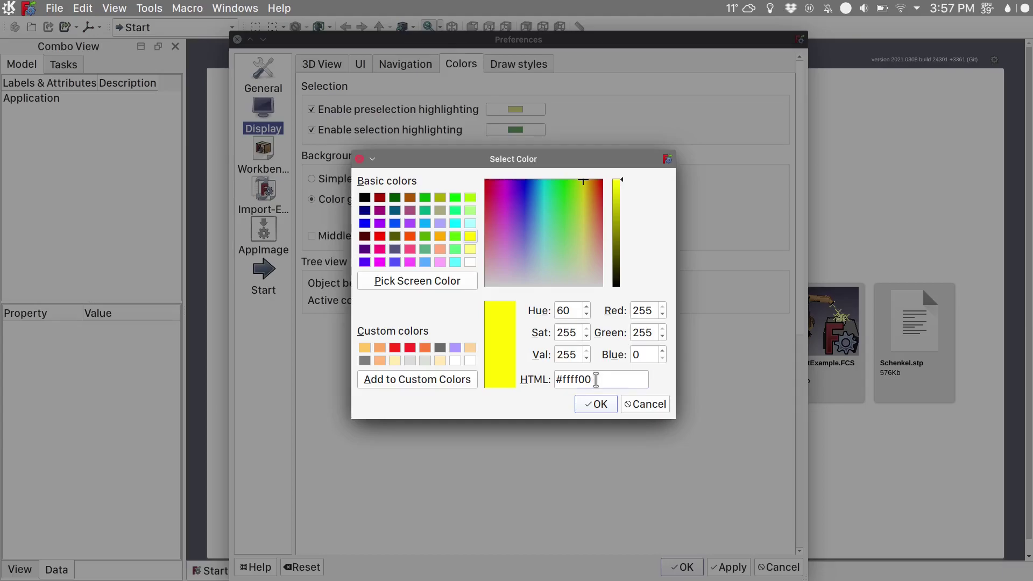
{"action": "key", "text": "ctrl+a"}
{"action": "type", "text": "#868686"}
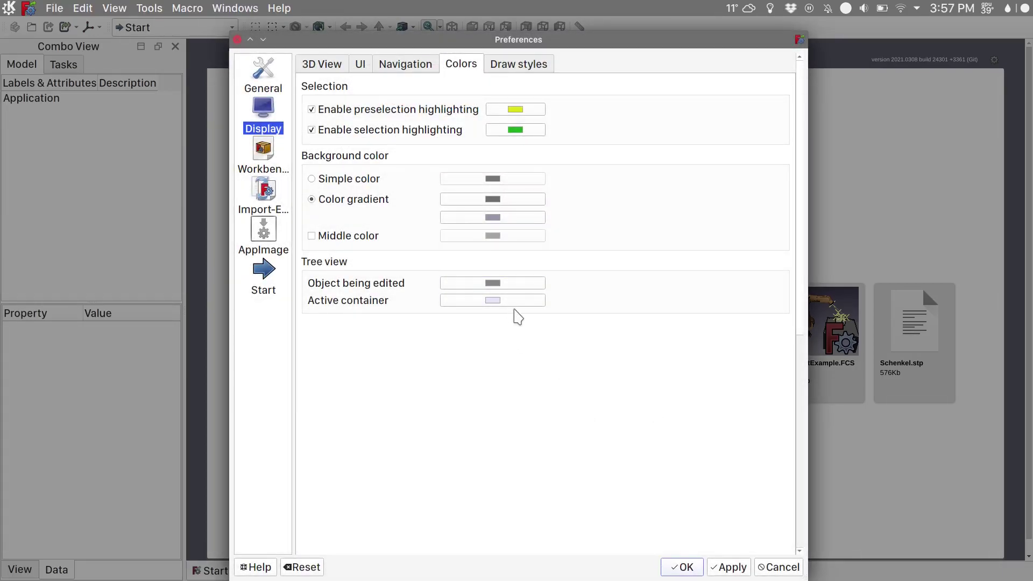
{"action": "left_click", "coordinate": [496, 302]}
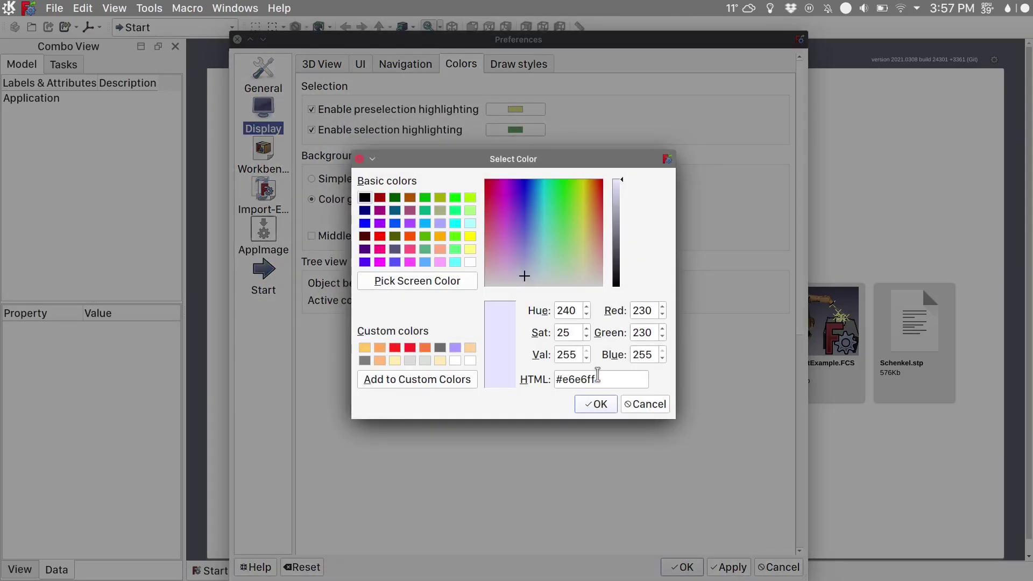
{"action": "double_click", "coordinate": [597, 374]}
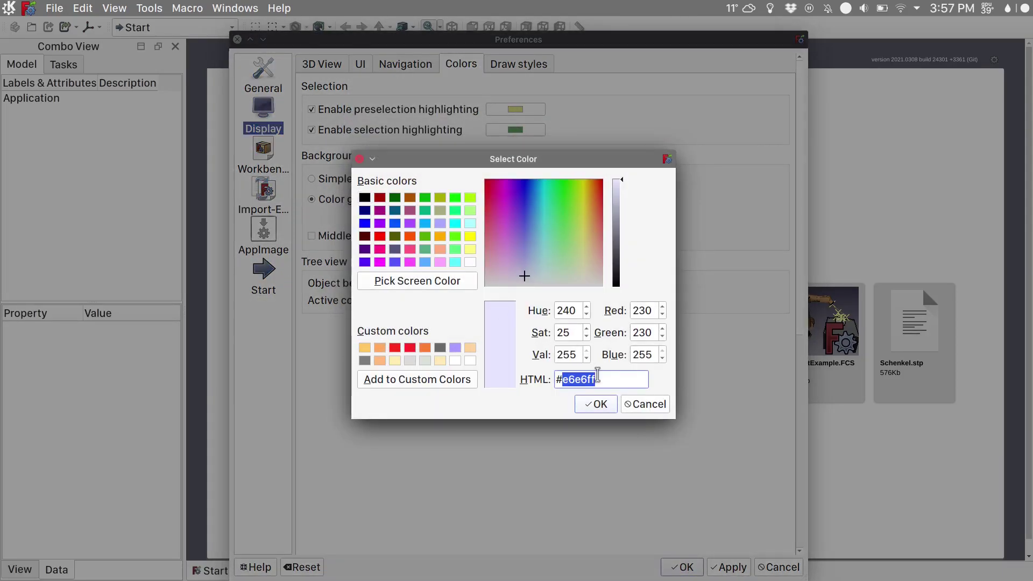
{"action": "type", "text": "55aaff"}
{"action": "left_click", "coordinate": [596, 405]}
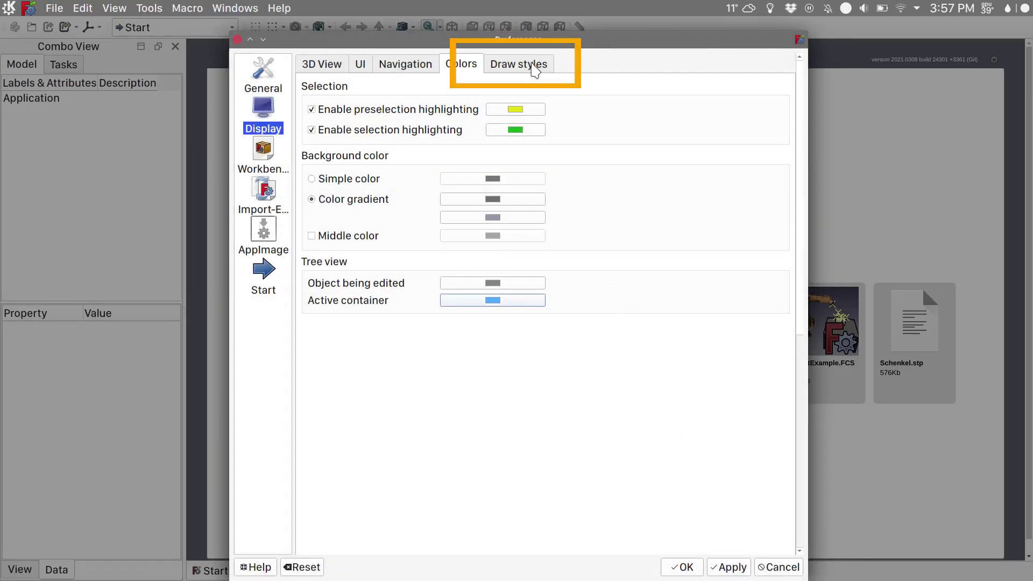
Set ground transparency to 1, turn off ground shading and apply the preferences.
{"action": "left_click", "coordinate": [533, 65]}
{"action": "scroll", "coordinate": [735, 269], "scroll_direction": "down", "scroll_amount": 14}
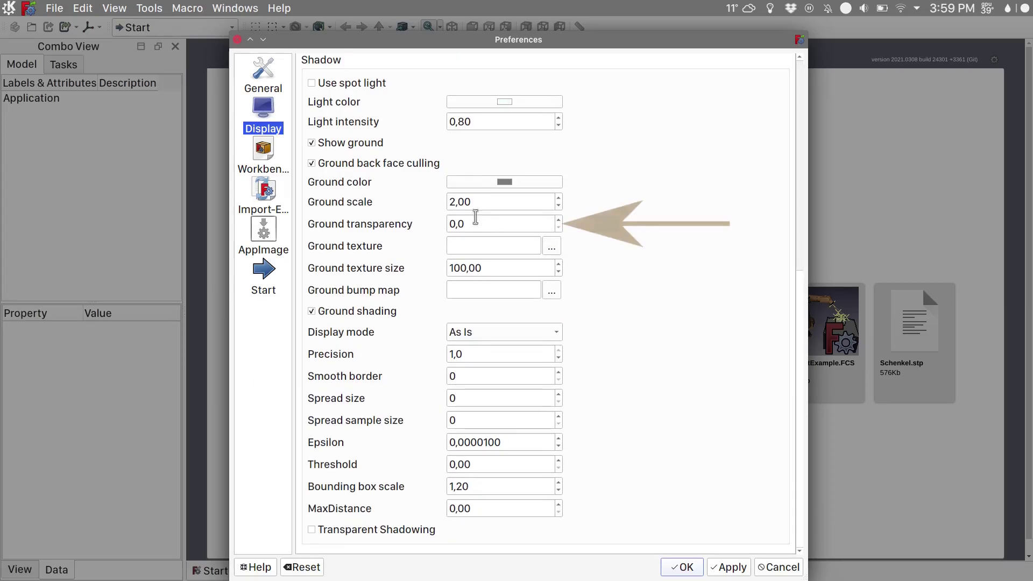
{"action": "double_click", "coordinate": [476, 224]}
{"action": "type", "text": "1"}
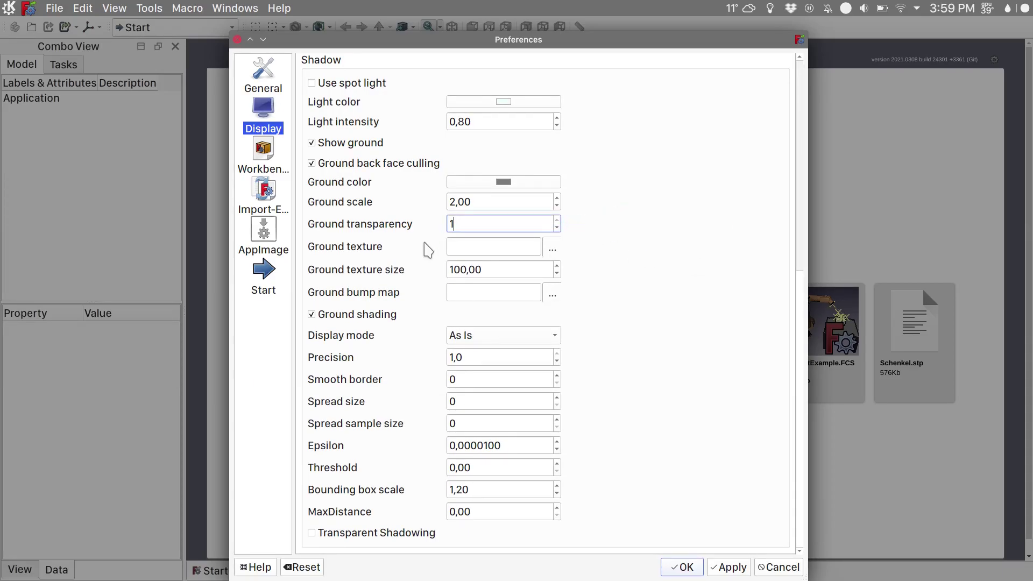
{"action": "left_click", "coordinate": [379, 317]}
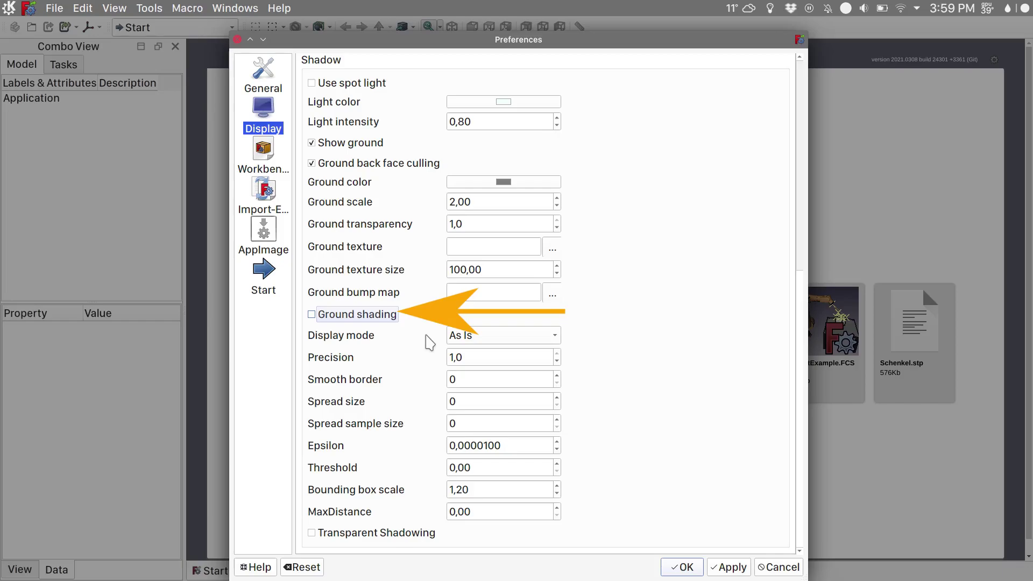
{"action": "left_click", "coordinate": [733, 567]}
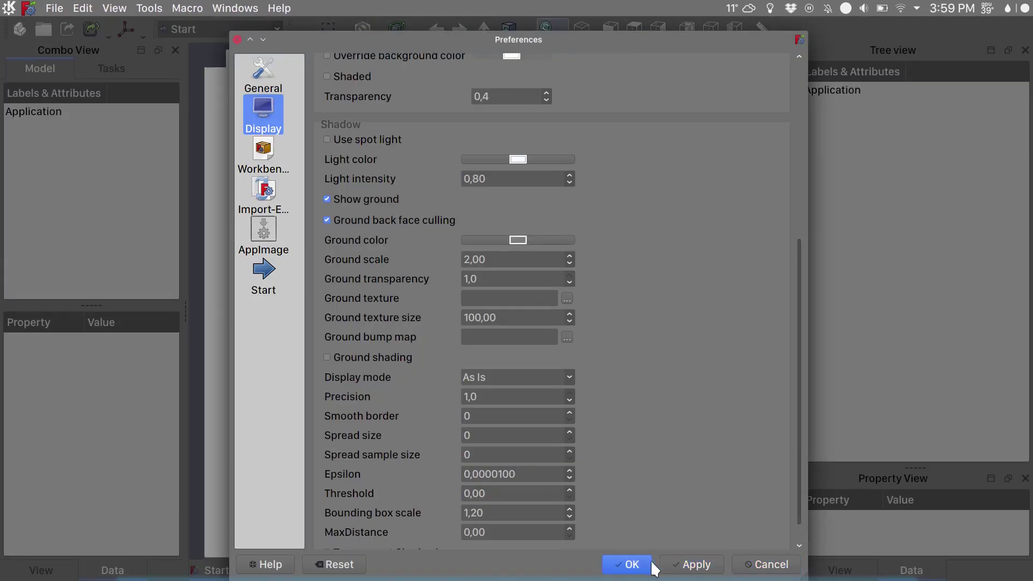
Close Preferences with OK and dock the tree view left and the combo view right.
{"action": "left_click", "coordinate": [627, 564]}
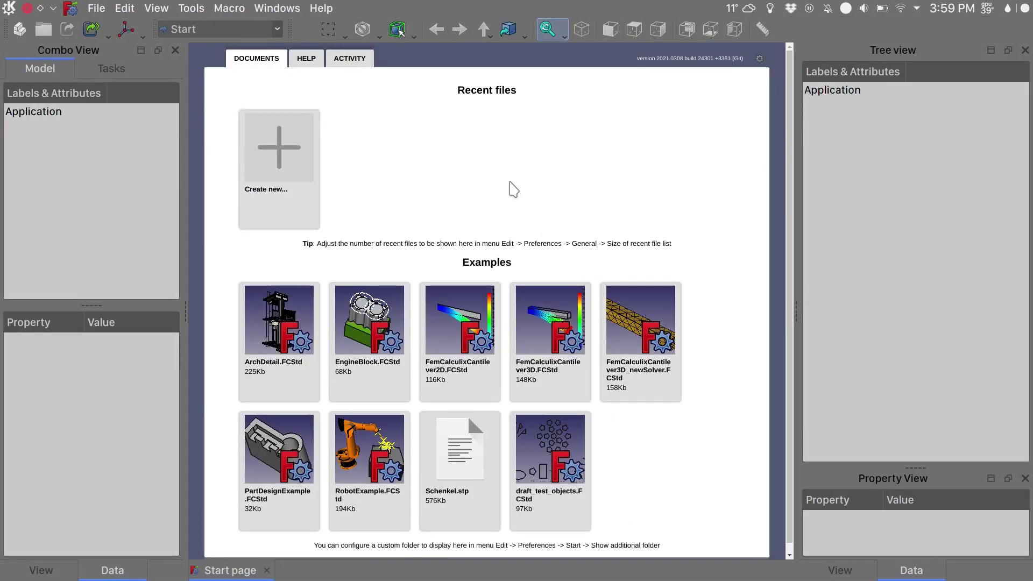
{"action": "left_click_drag", "start_coordinate": [932, 52], "coordinate": [512, 138]}
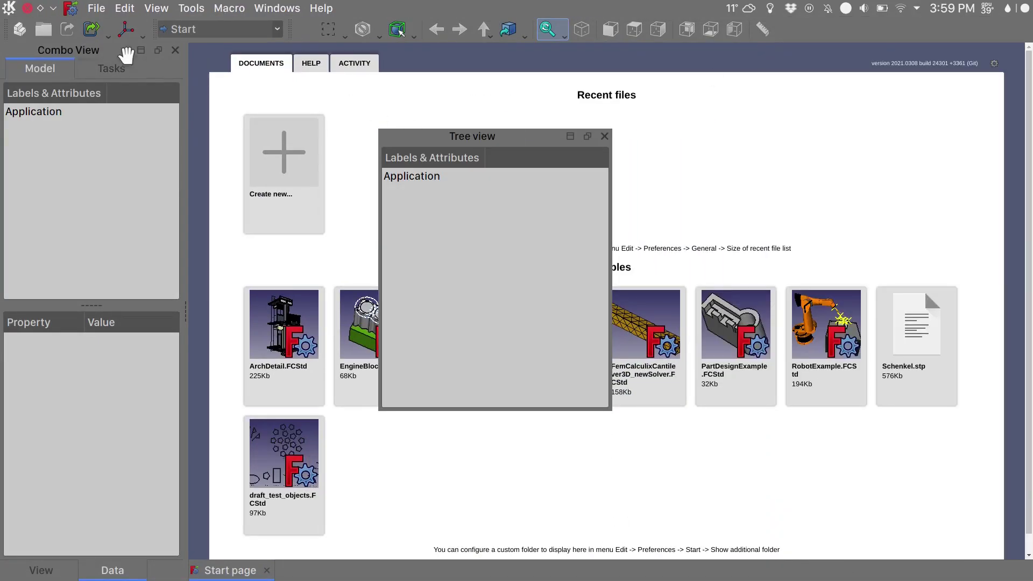
{"action": "left_click_drag", "start_coordinate": [126, 54], "coordinate": [1011, 242]}
{"action": "left_click_drag", "start_coordinate": [534, 161], "coordinate": [64, 215]}
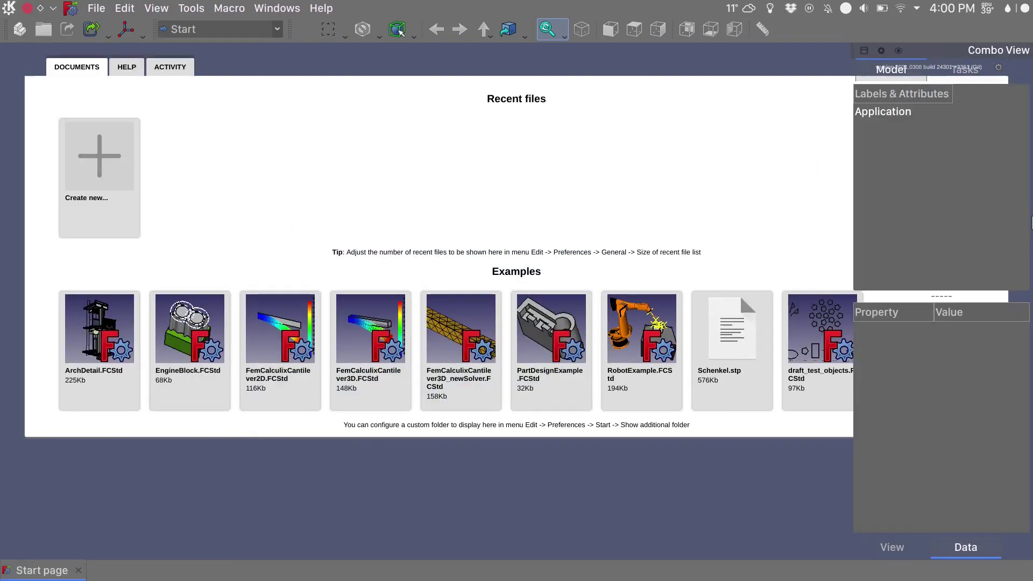
{"action": "left_click_drag", "start_coordinate": [904, 66], "coordinate": [4, 288]}
{"action": "left_click_drag", "start_coordinate": [195, 70], "coordinate": [219, 48]}
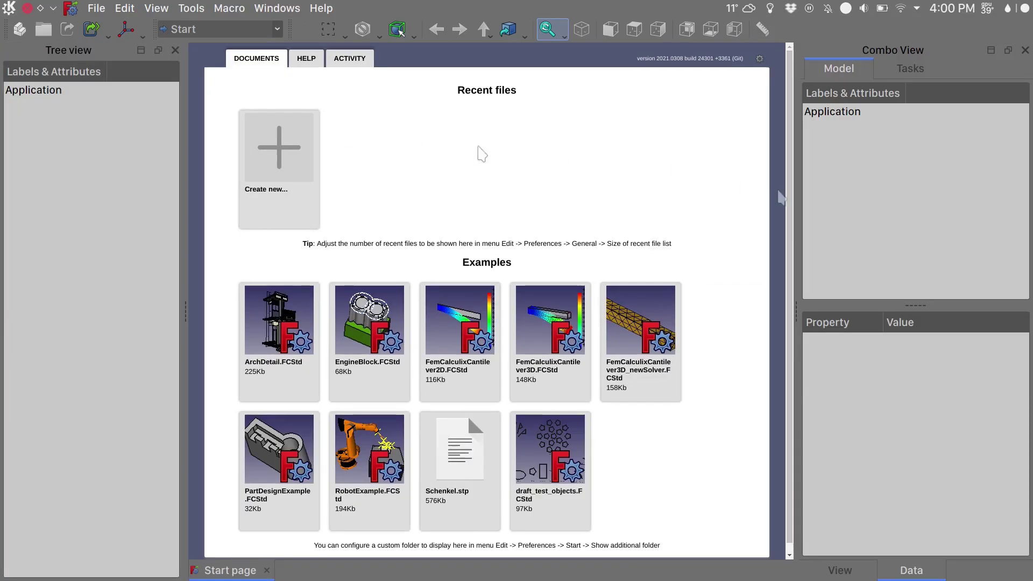
Collapse the combo view's tree pane and create a new Unnamed document.
{"action": "left_click_drag", "start_coordinate": [913, 303], "coordinate": [893, 62]}
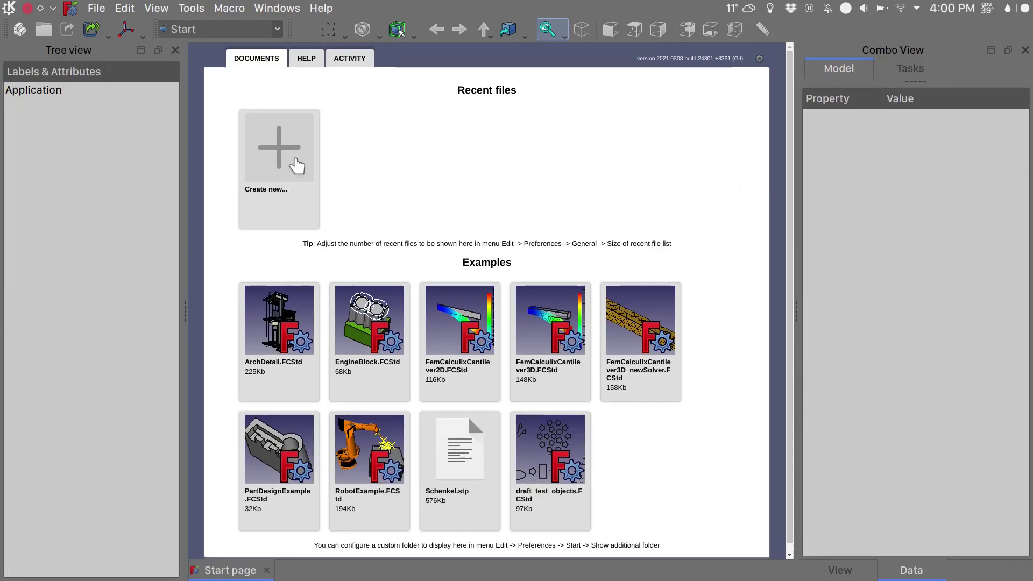
{"action": "left_click", "coordinate": [294, 160]}
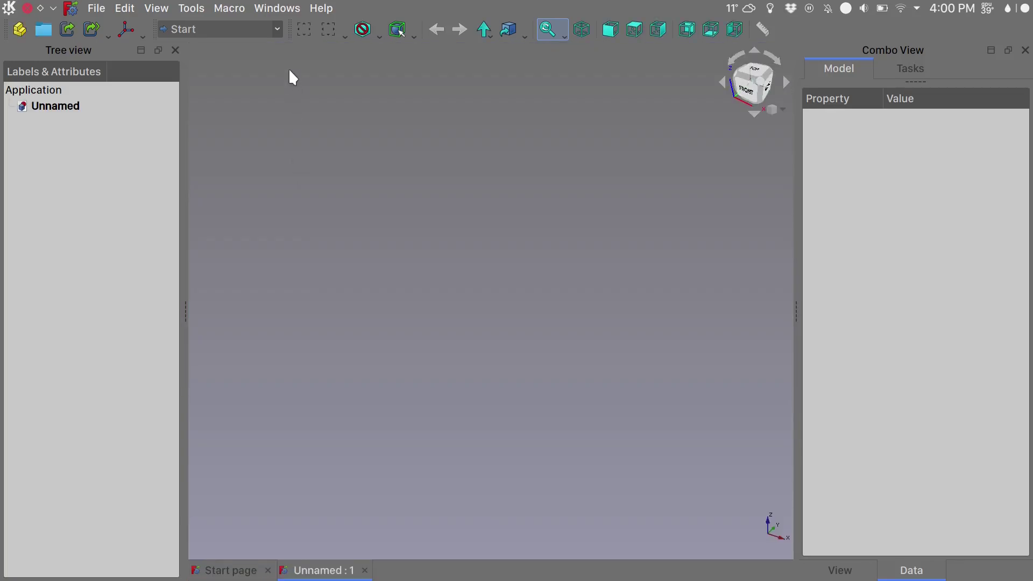
{"action": "left_click", "coordinate": [277, 30]}
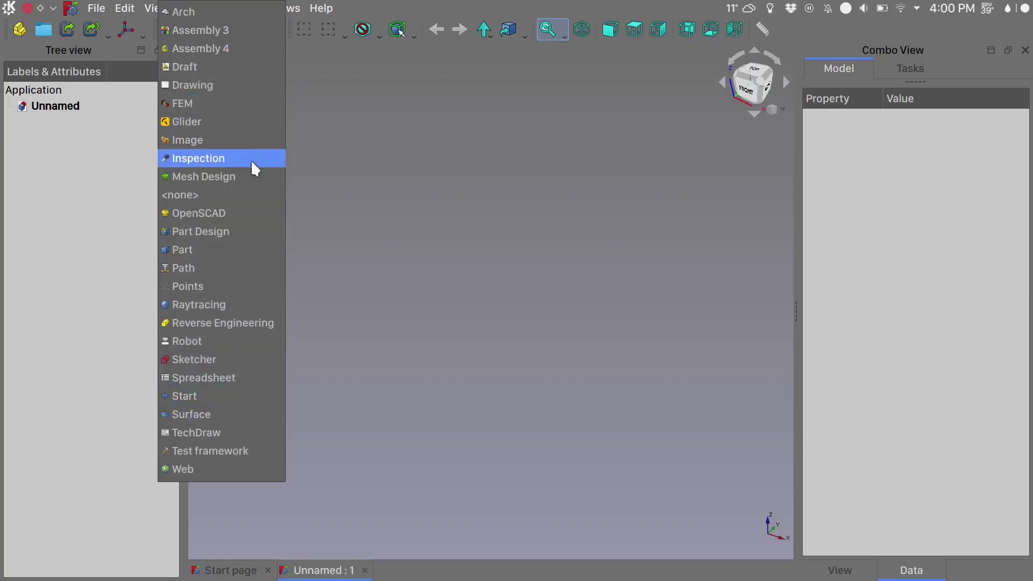
Switch to Part Design, close the separate Property View dock, then make Draft the active workbench.
{"action": "left_click", "coordinate": [245, 231]}
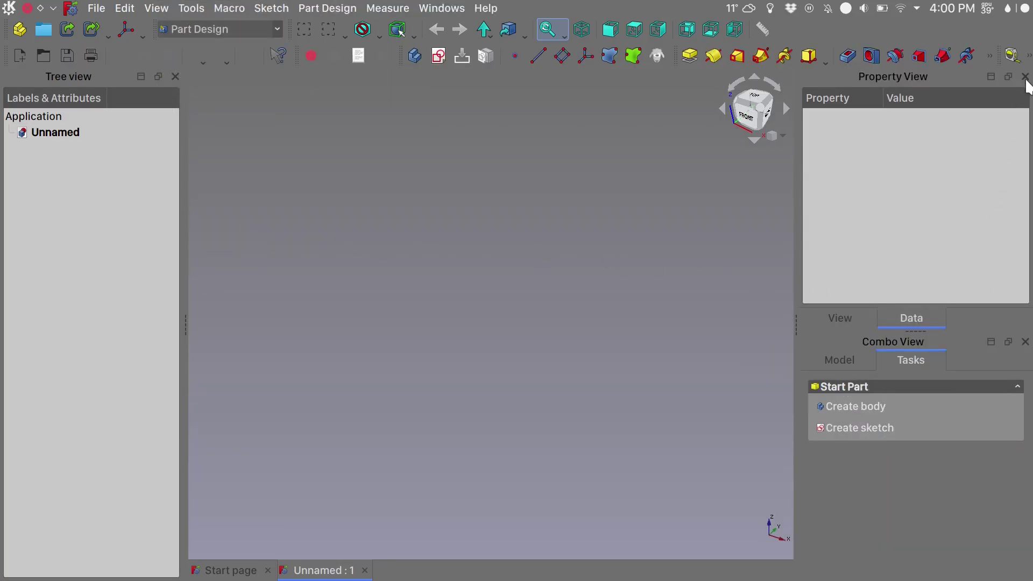
{"action": "left_click", "coordinate": [1024, 77]}
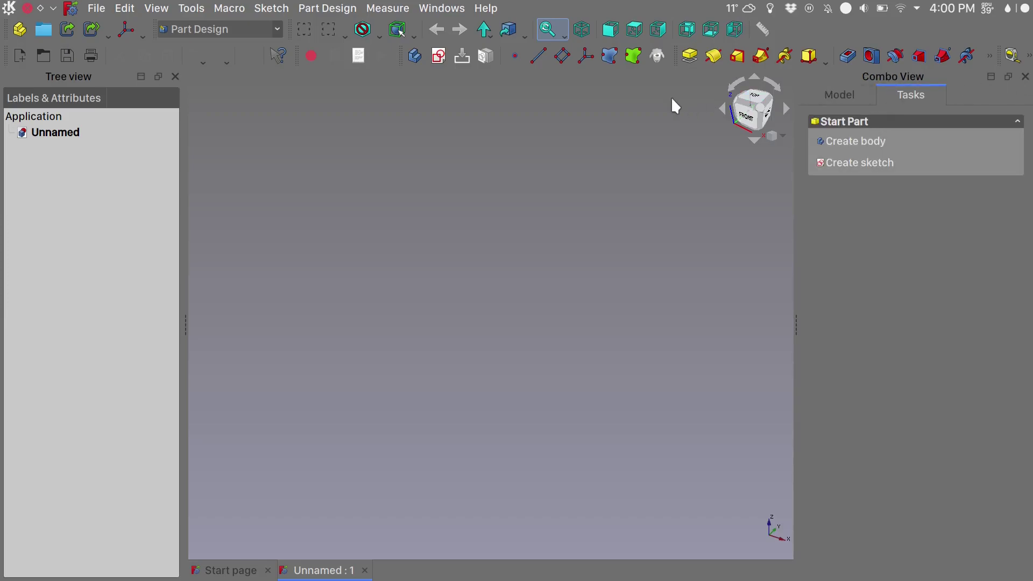
{"action": "left_click", "coordinate": [277, 30]}
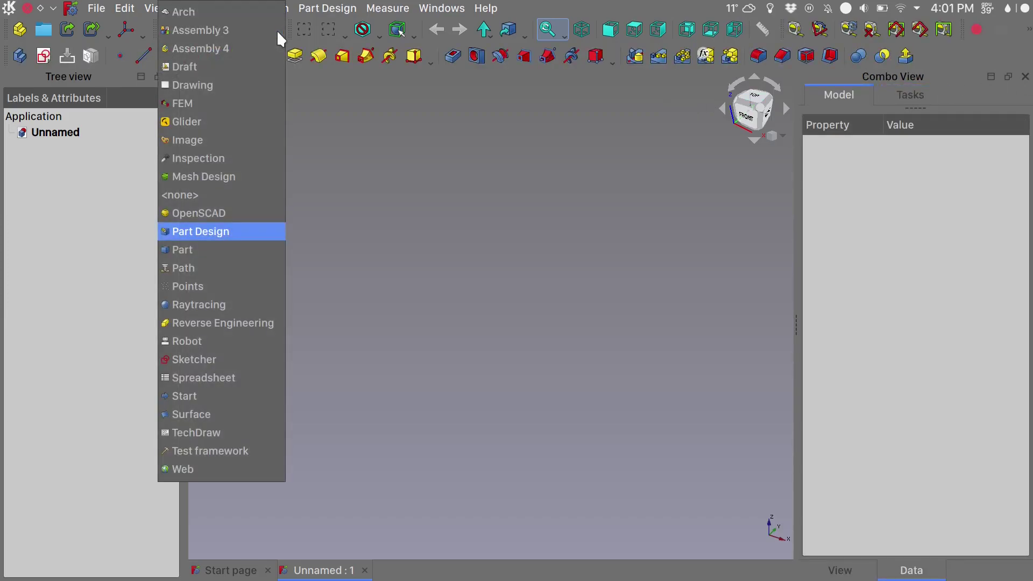
{"action": "left_click", "coordinate": [221, 67]}
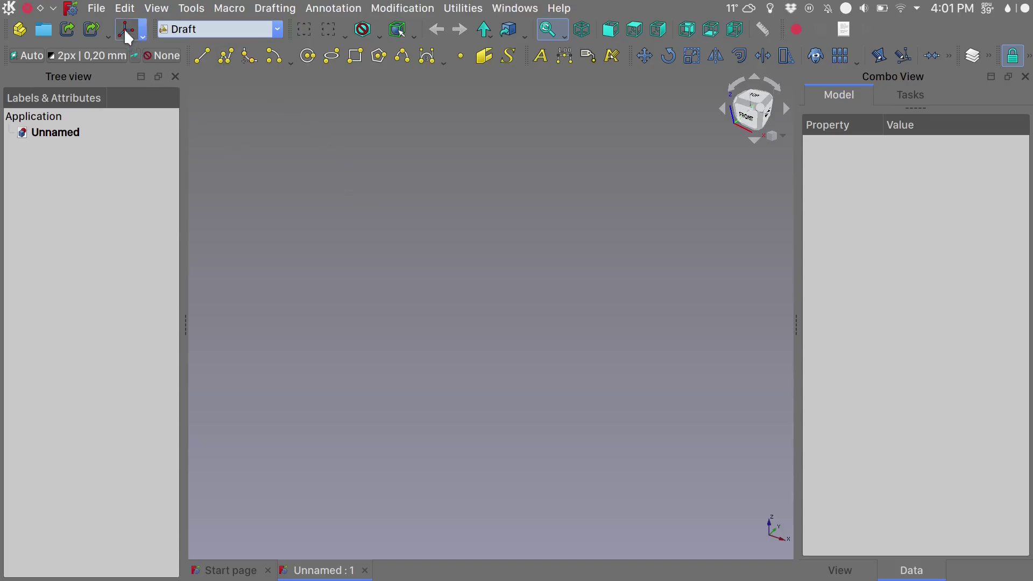
Reopen Preferences and review Part design's Shape view and Shape appearance line width, then open Sketcher.
{"action": "left_click", "coordinate": [126, 11]}
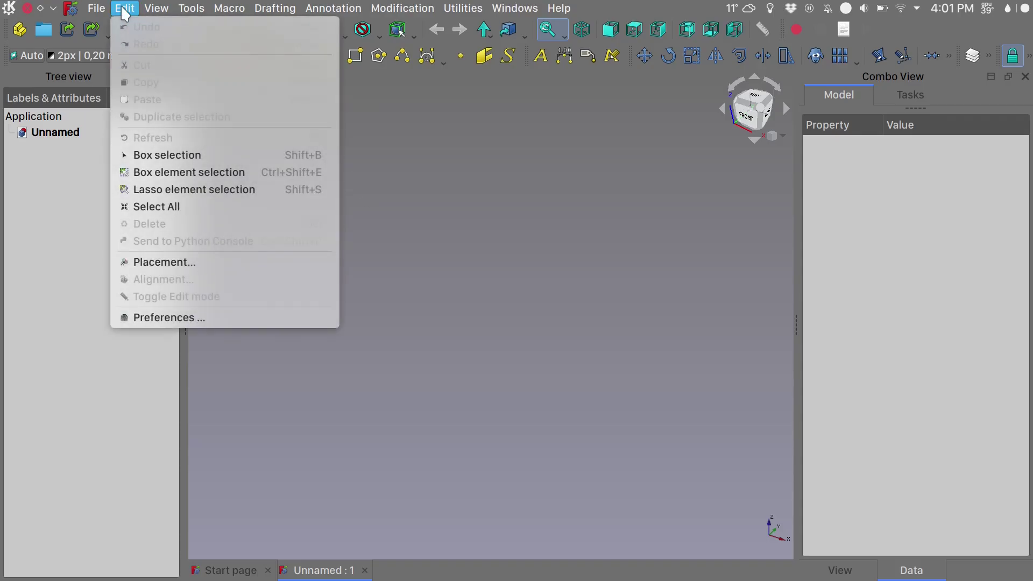
{"action": "left_click", "coordinate": [180, 319]}
{"action": "left_click", "coordinate": [266, 294]}
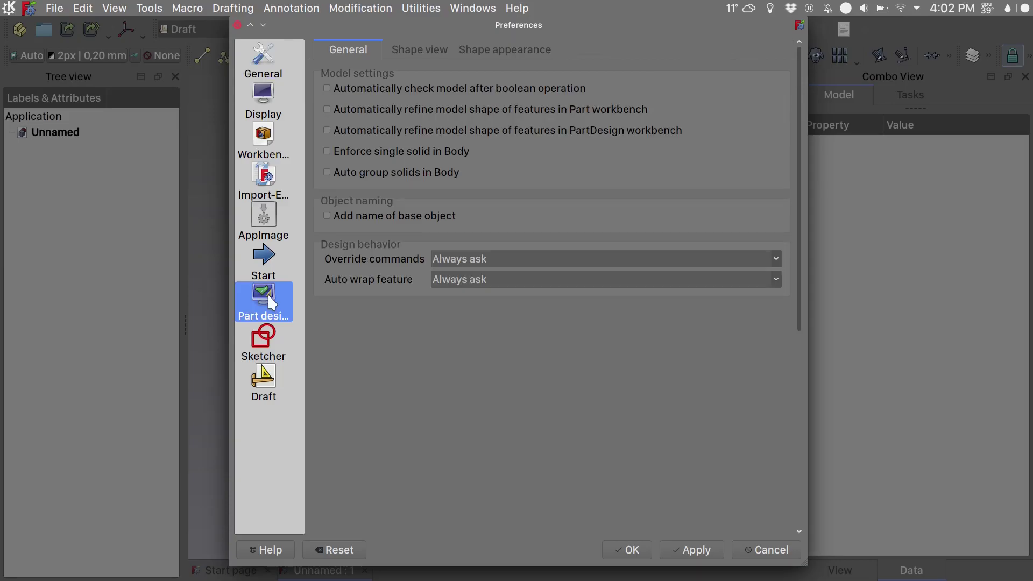
{"action": "left_click", "coordinate": [427, 52]}
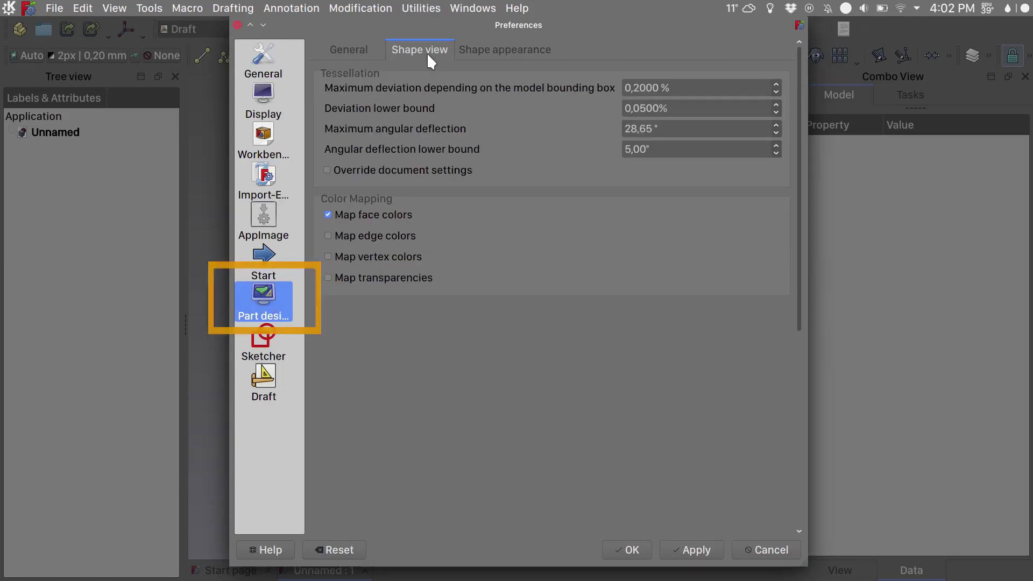
{"action": "left_click", "coordinate": [479, 47]}
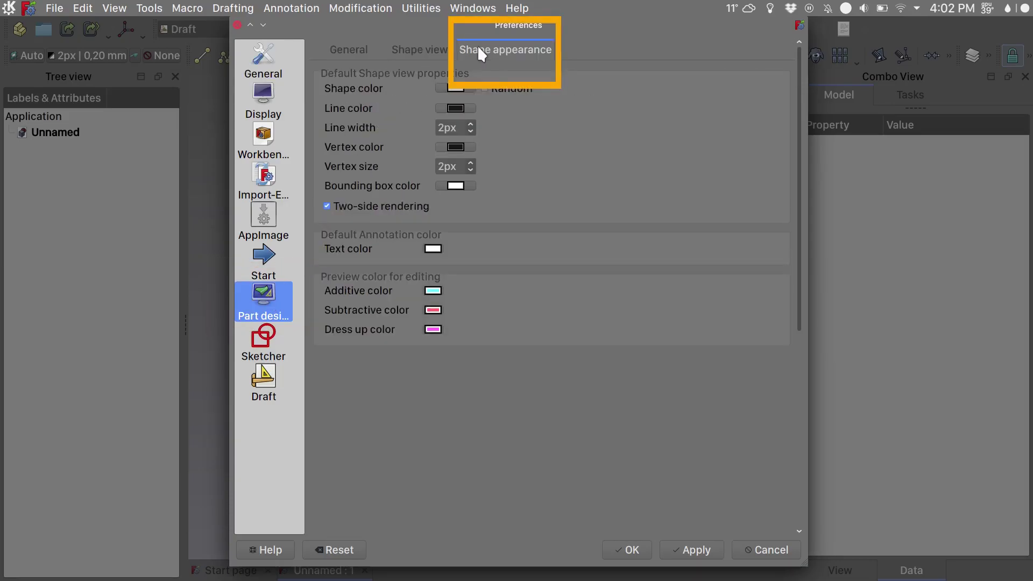
{"action": "left_click", "coordinate": [442, 127]}
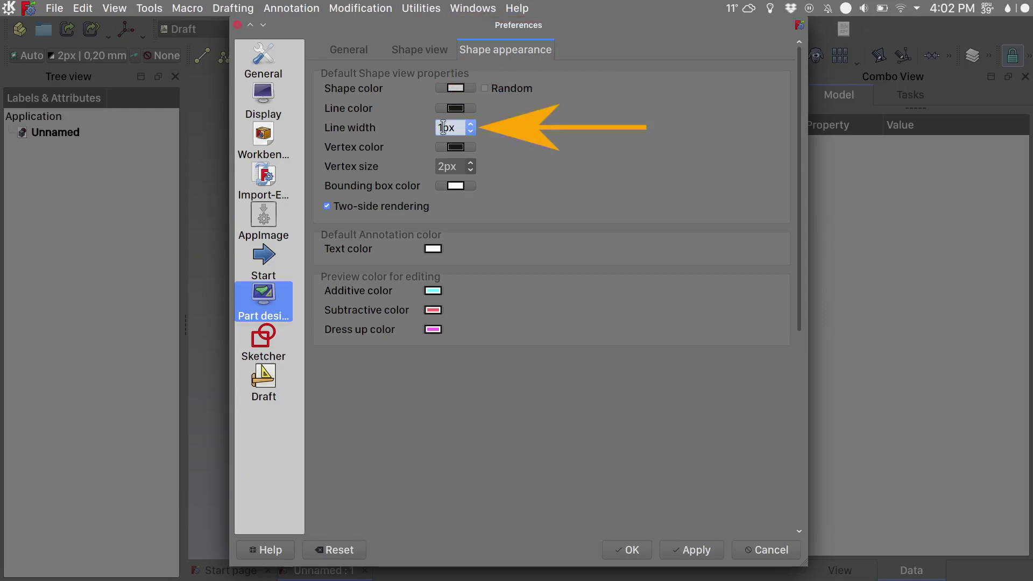
{"action": "left_click", "coordinate": [269, 336]}
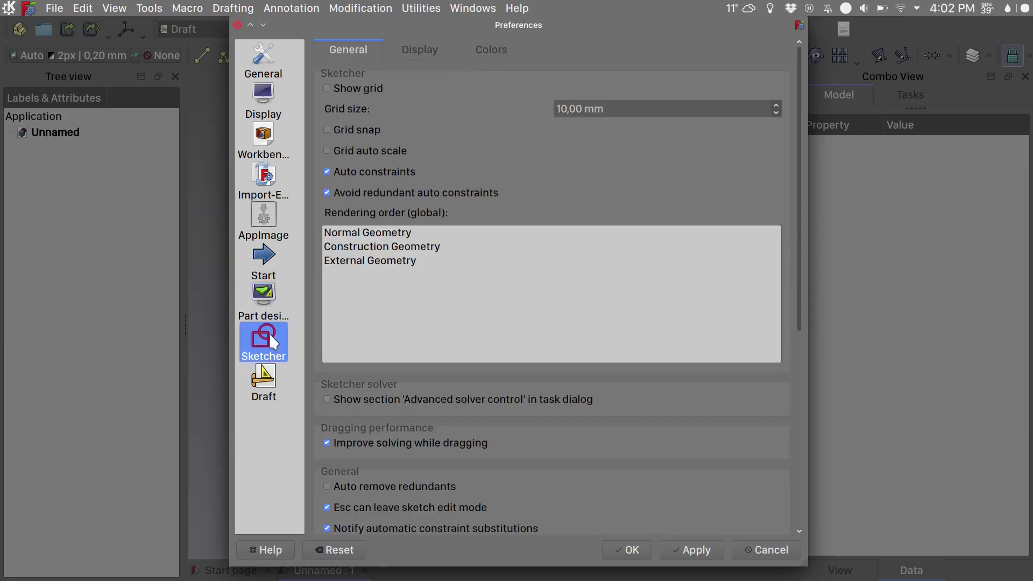
Set the Draft grid colour to a grey sampled from the screen.
{"action": "left_click", "coordinate": [262, 391]}
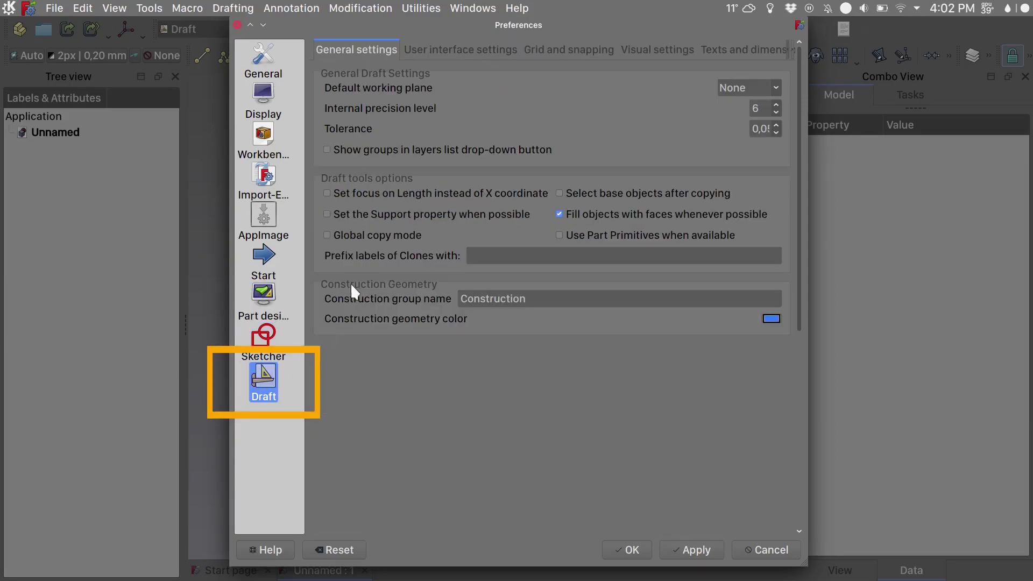
{"action": "left_click", "coordinate": [554, 51]}
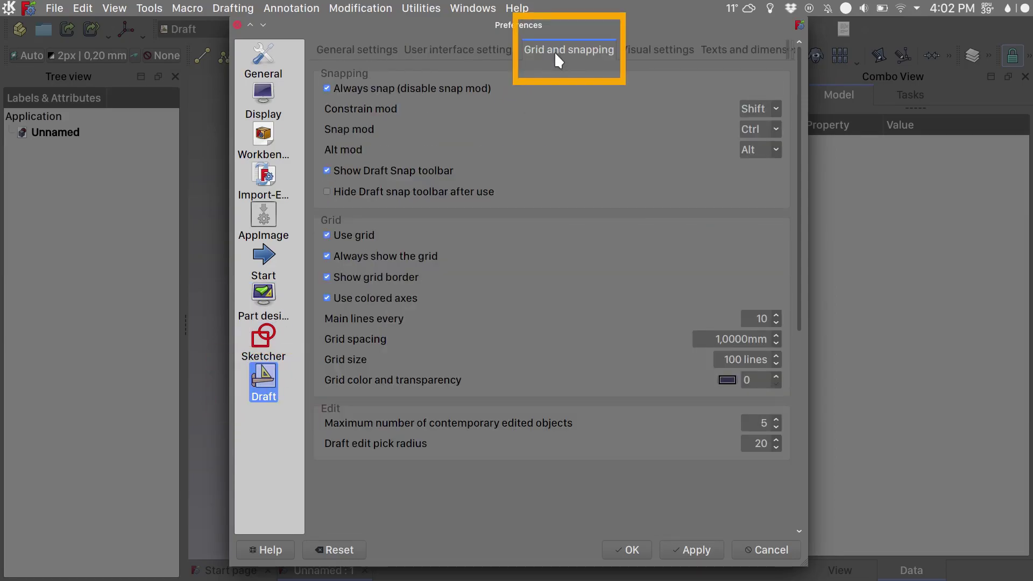
{"action": "left_click", "coordinate": [728, 380]}
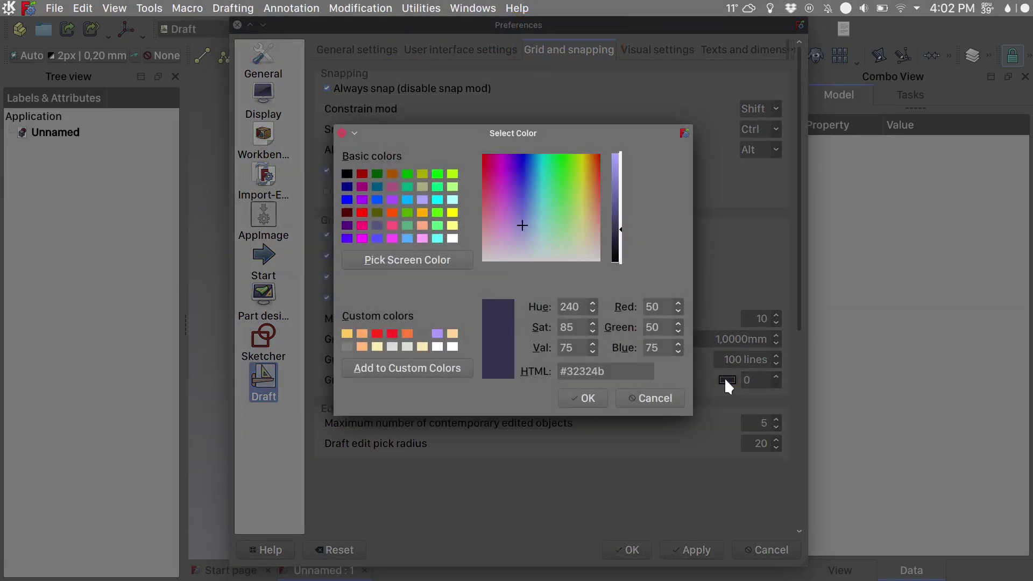
{"action": "left_click", "coordinate": [453, 260]}
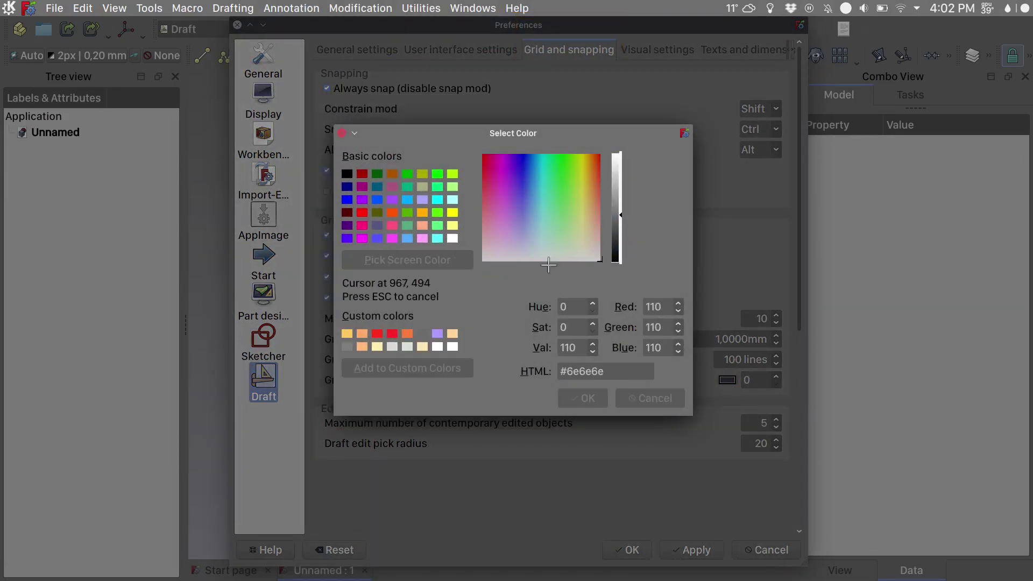
{"action": "left_click", "coordinate": [660, 255]}
{"action": "left_click", "coordinate": [583, 396]}
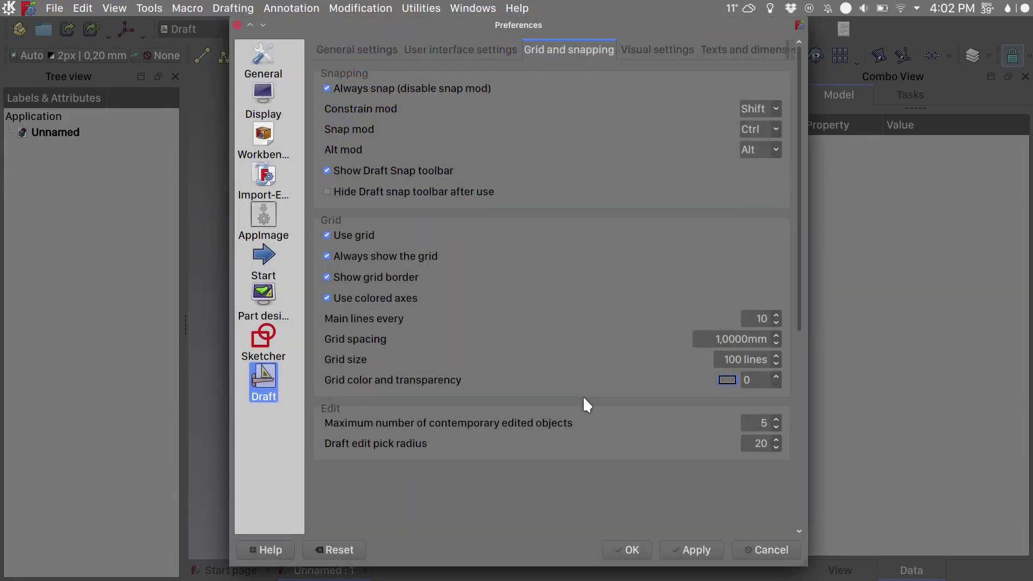
Set Draft grid spacing to 100 mm and grid size to 50, then apply and close Preferences.
{"action": "left_click", "coordinate": [720, 339]}
{"action": "type", "text": "00"}
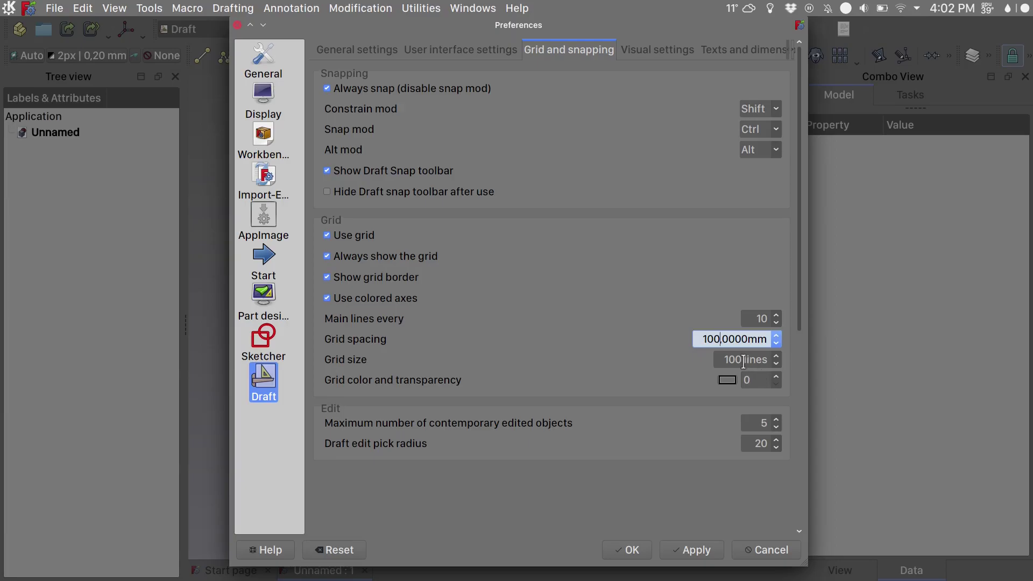
{"action": "left_click_drag", "start_coordinate": [741, 359], "coordinate": [718, 359]}
{"action": "type", "text": "5"}
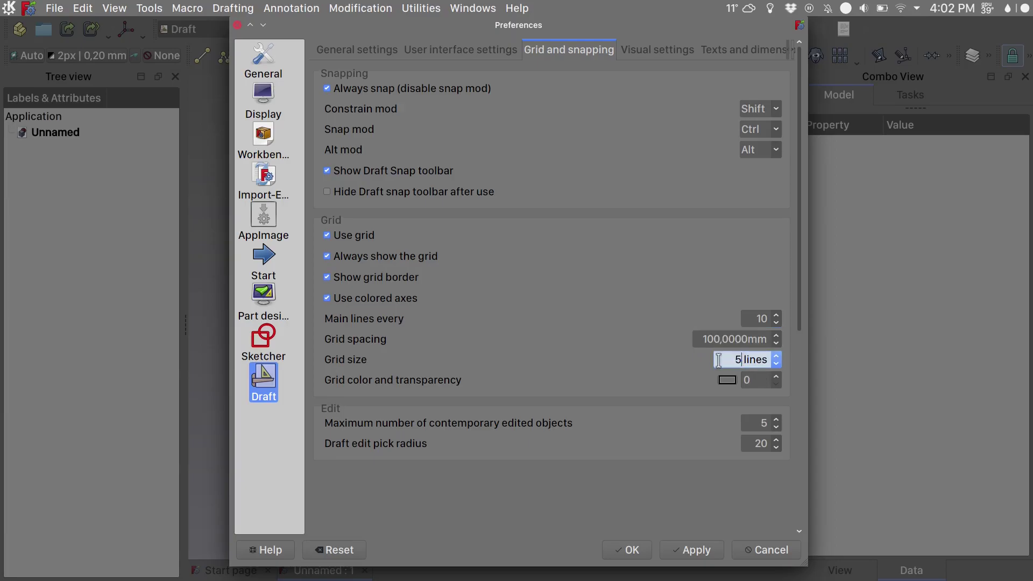
{"action": "left_click", "coordinate": [689, 555]}
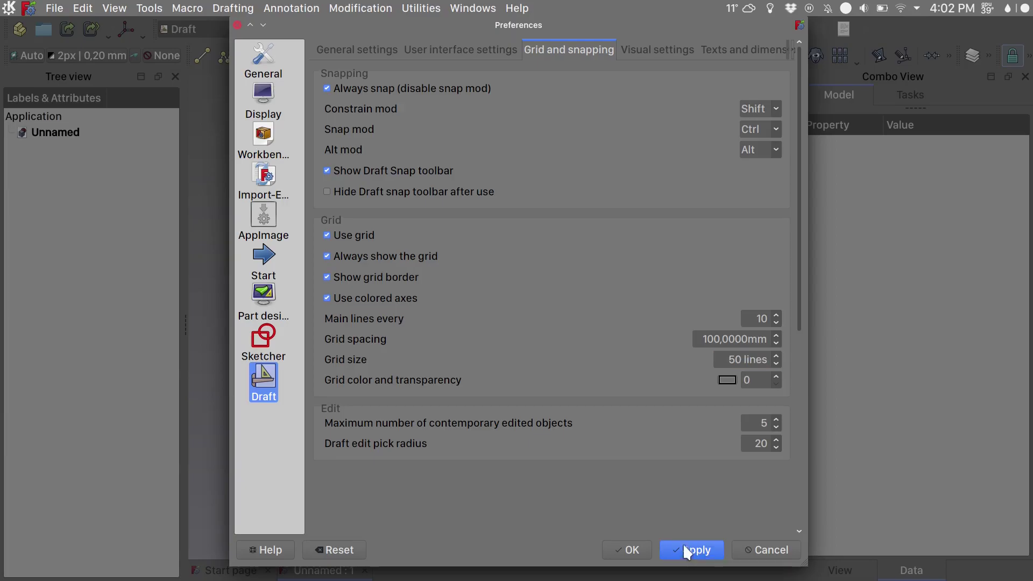
{"action": "left_click", "coordinate": [630, 543]}
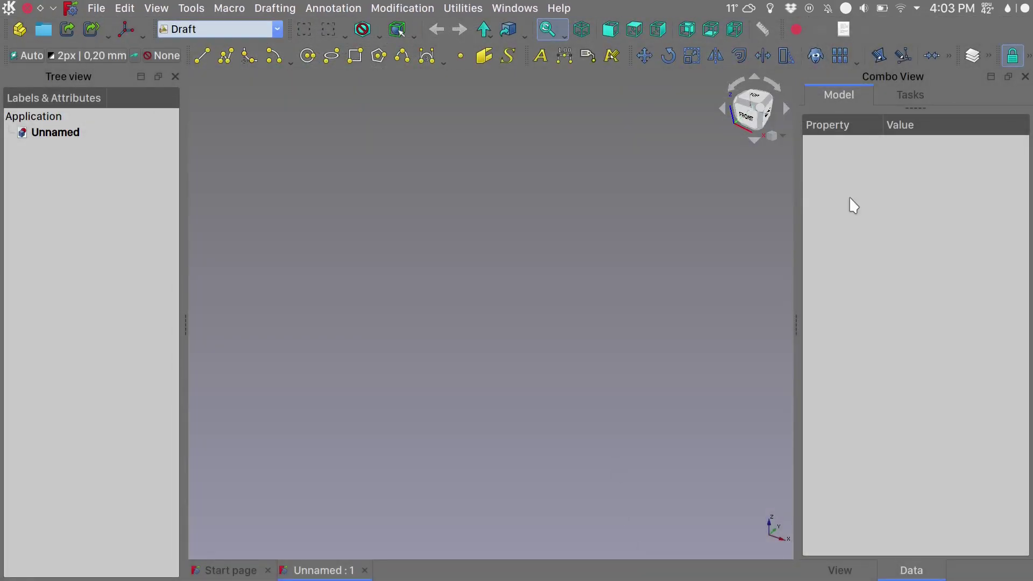
Activate Part Design and drag its toolbars down into a new second toolbar row.
{"action": "left_click", "coordinate": [277, 33]}
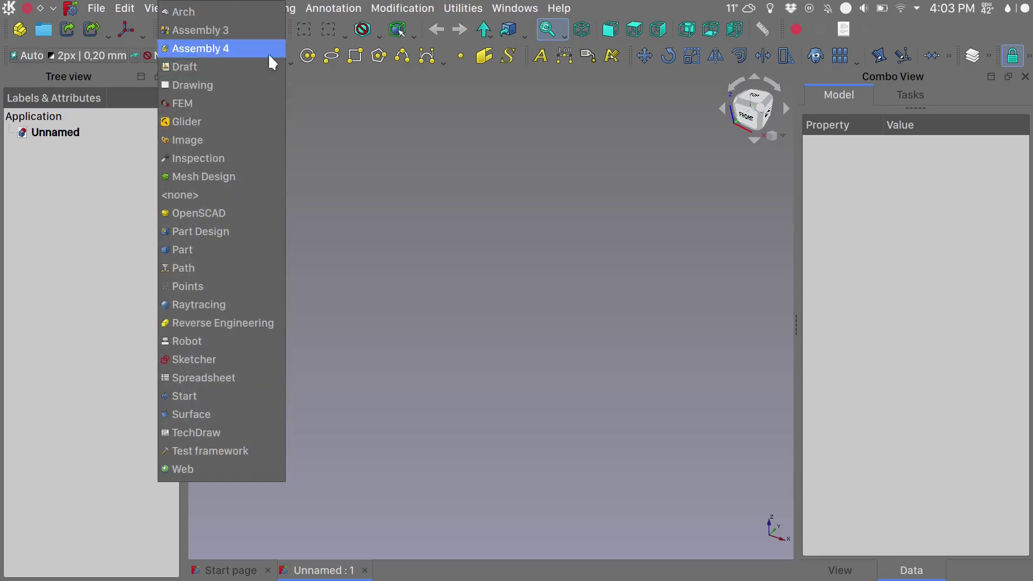
{"action": "left_click", "coordinate": [232, 230]}
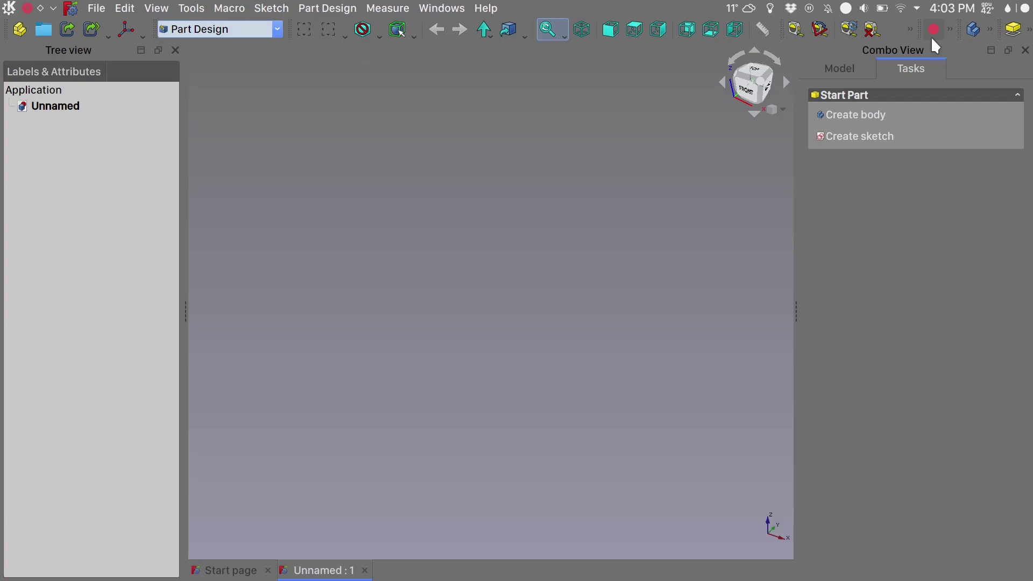
{"action": "left_click_drag", "start_coordinate": [957, 27], "coordinate": [623, 60]}
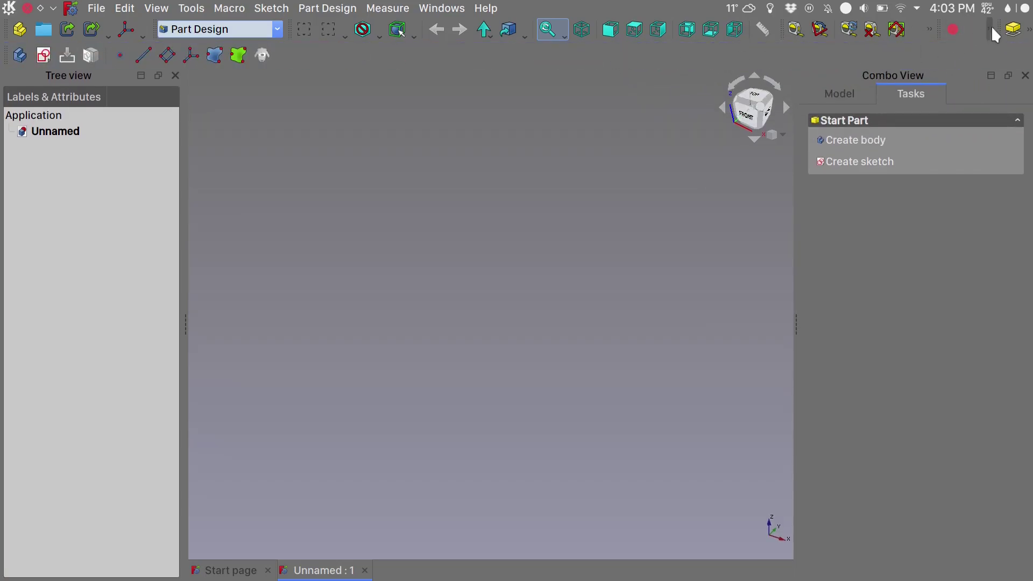
{"action": "left_click_drag", "start_coordinate": [996, 30], "coordinate": [792, 54]}
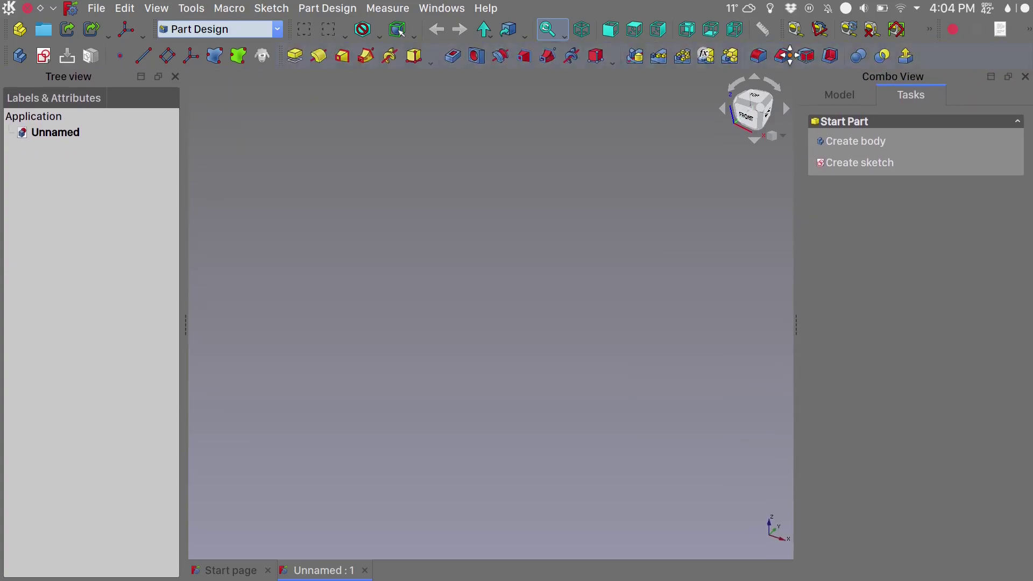
Open the maximized Customize dialog on its Toolbars page with Global selected as the workbench.
{"action": "right_click", "coordinate": [956, 57]}
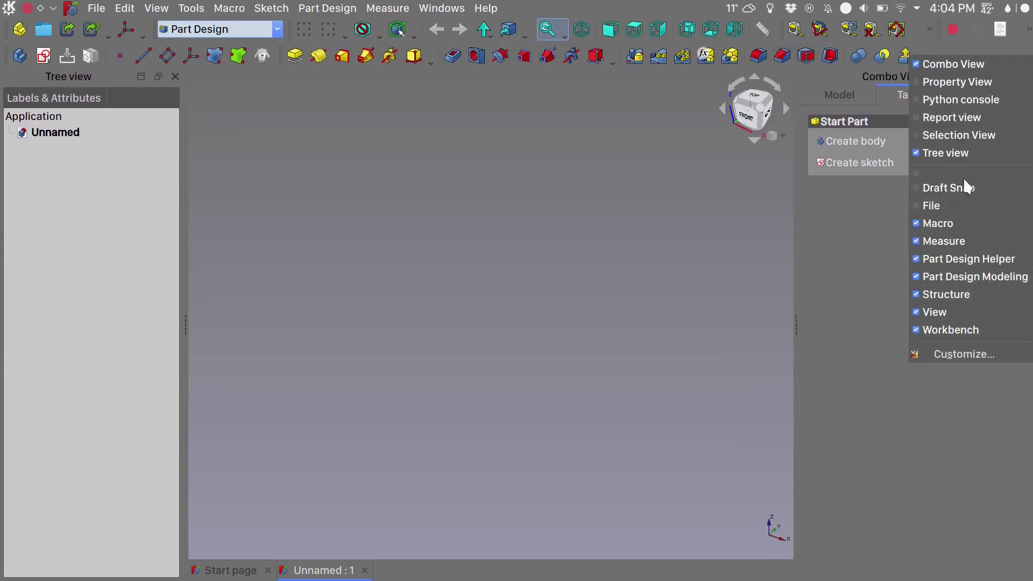
{"action": "left_click", "coordinate": [948, 354]}
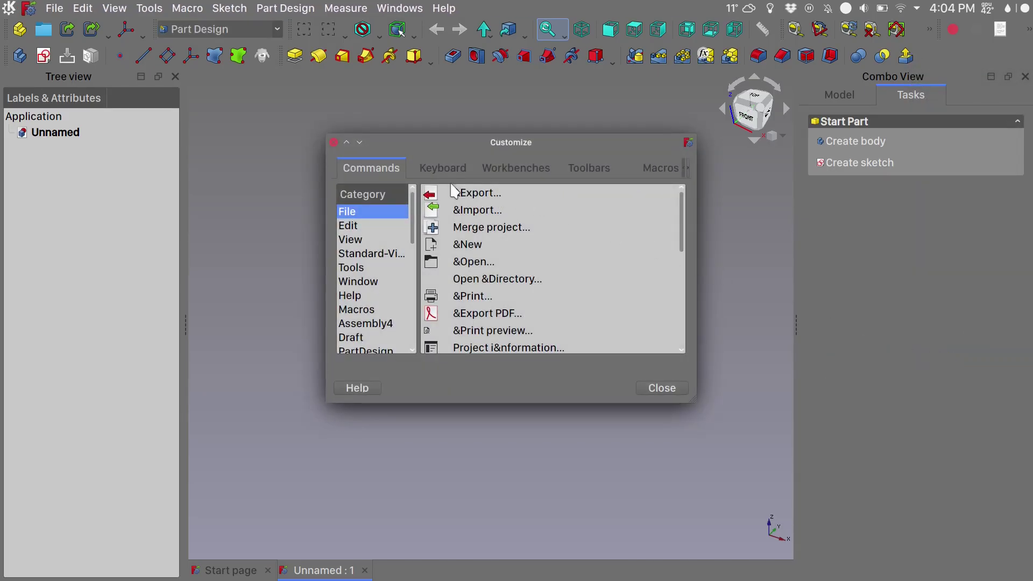
{"action": "left_click", "coordinate": [347, 141]}
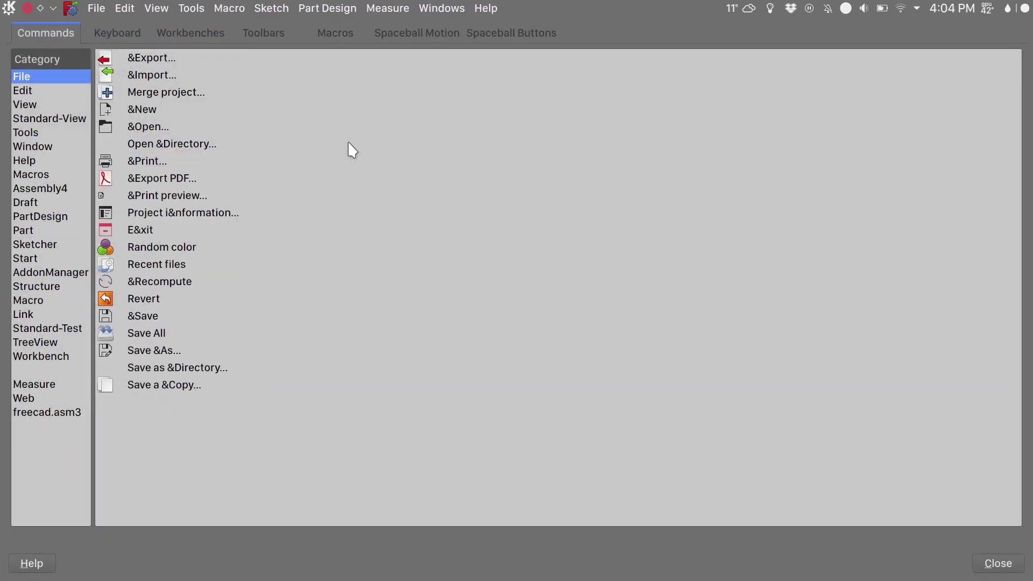
{"action": "left_click", "coordinate": [267, 35]}
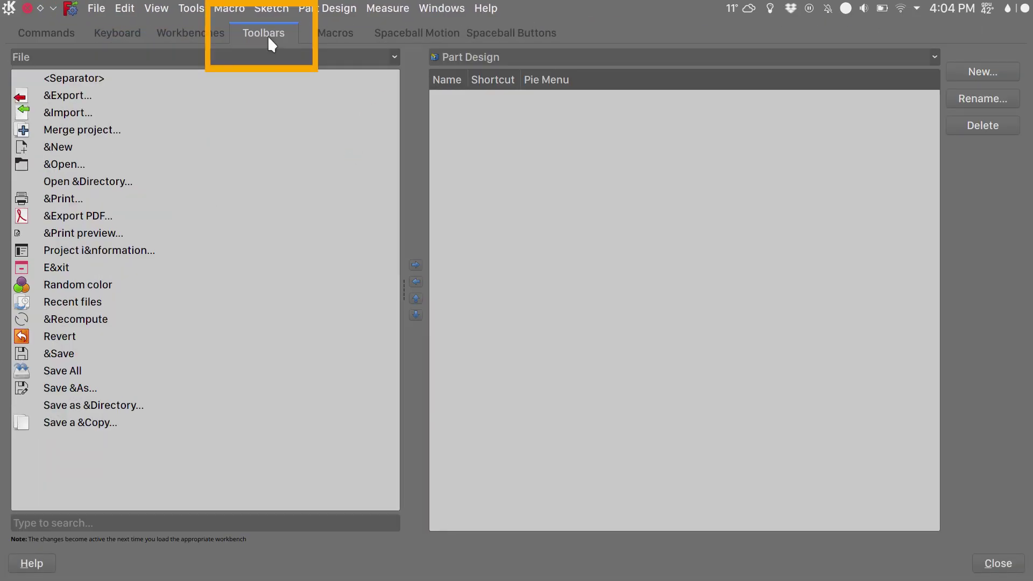
{"action": "left_click", "coordinate": [499, 57]}
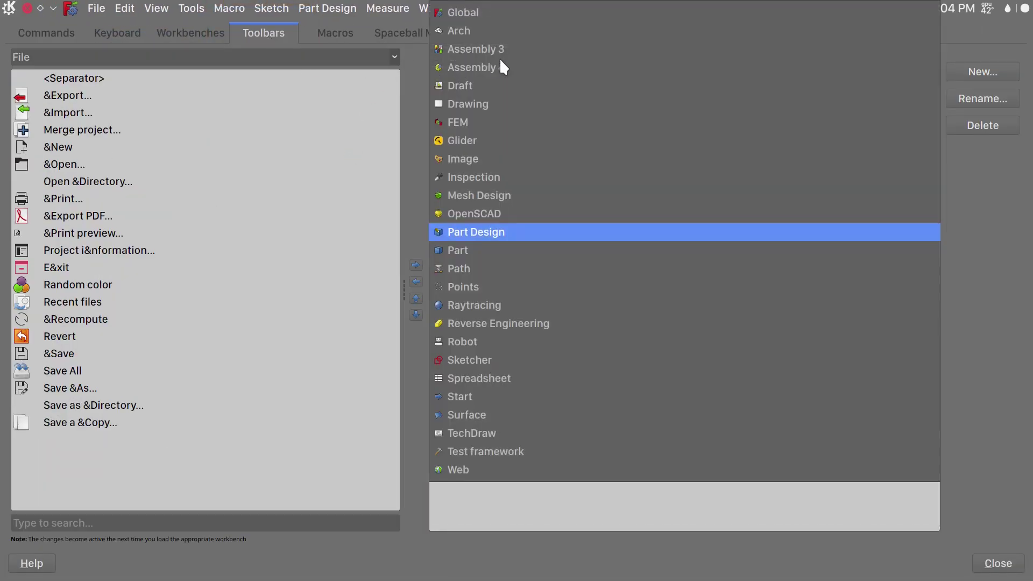
{"action": "left_click", "coordinate": [489, 16]}
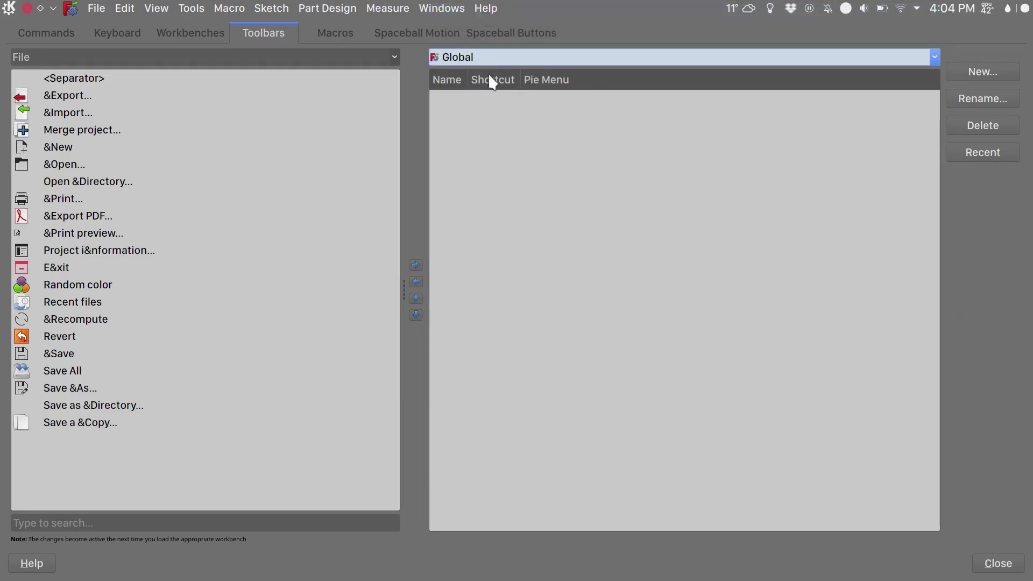
Create two new Global toolbars named Utilities and Workbenches.
{"action": "left_click", "coordinate": [951, 73]}
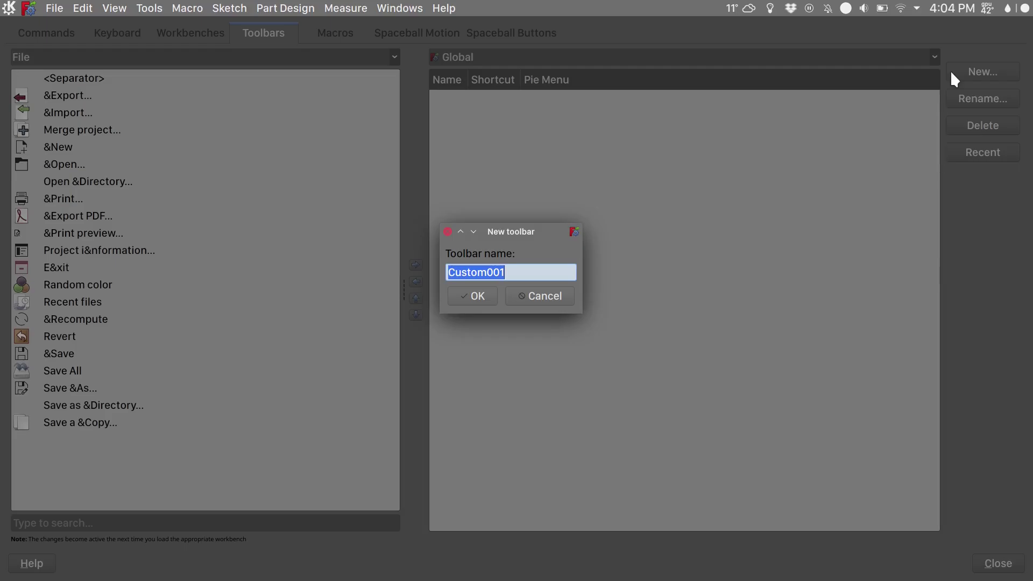
{"action": "type", "text": "Utilities"}
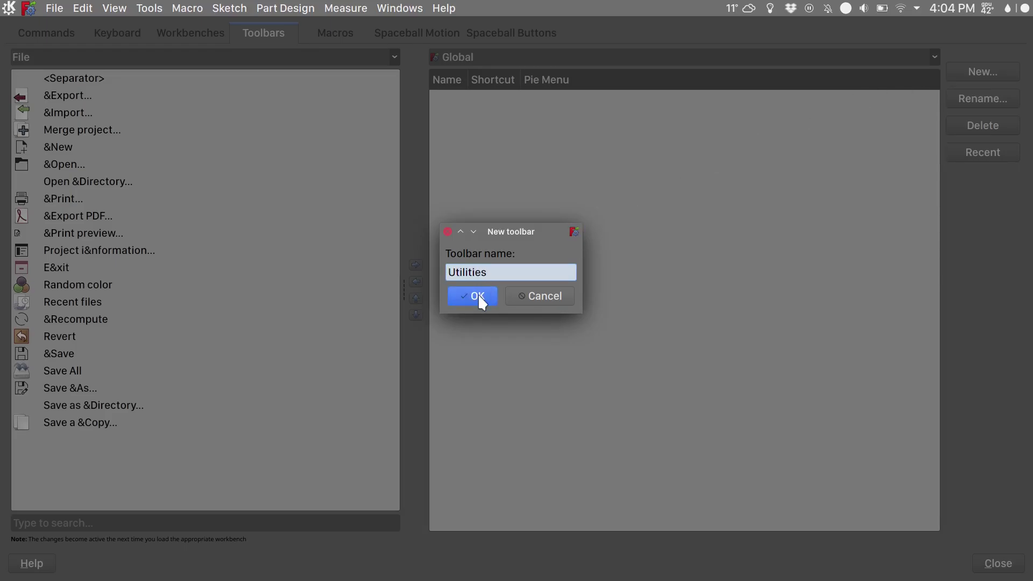
{"action": "left_click", "coordinate": [475, 295]}
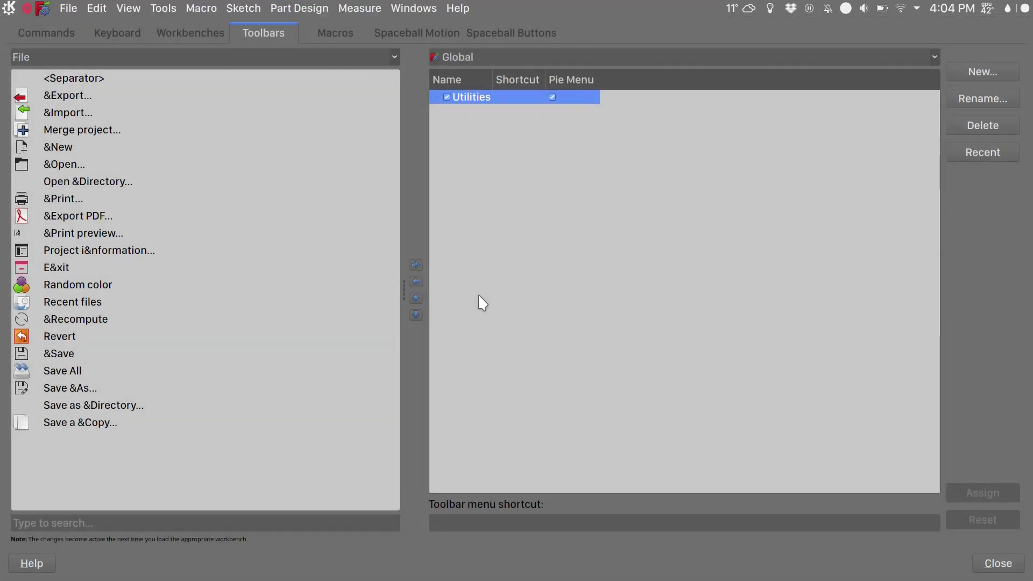
{"action": "left_click", "coordinate": [971, 72]}
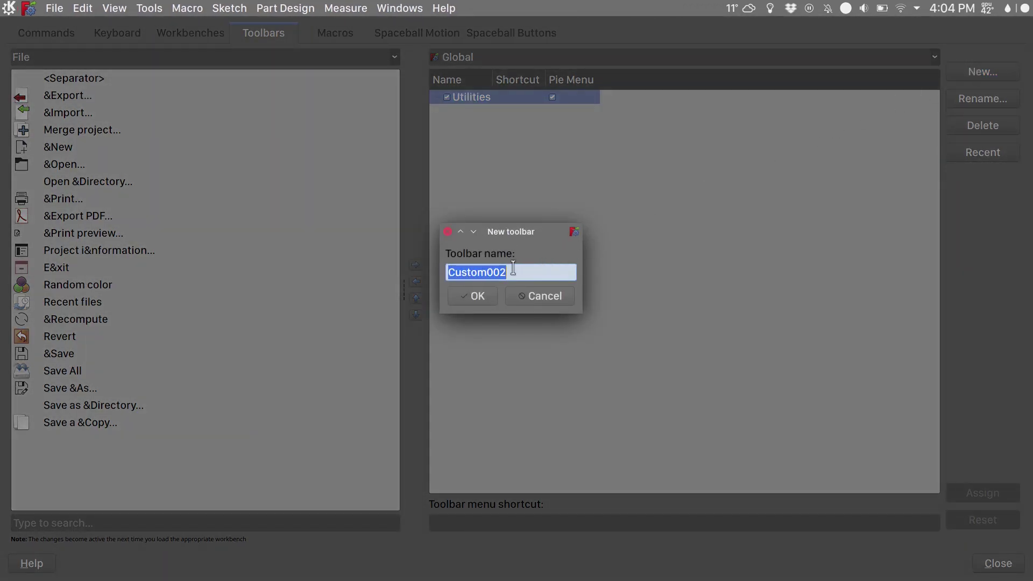
{"action": "type", "text": "Workbenches"}
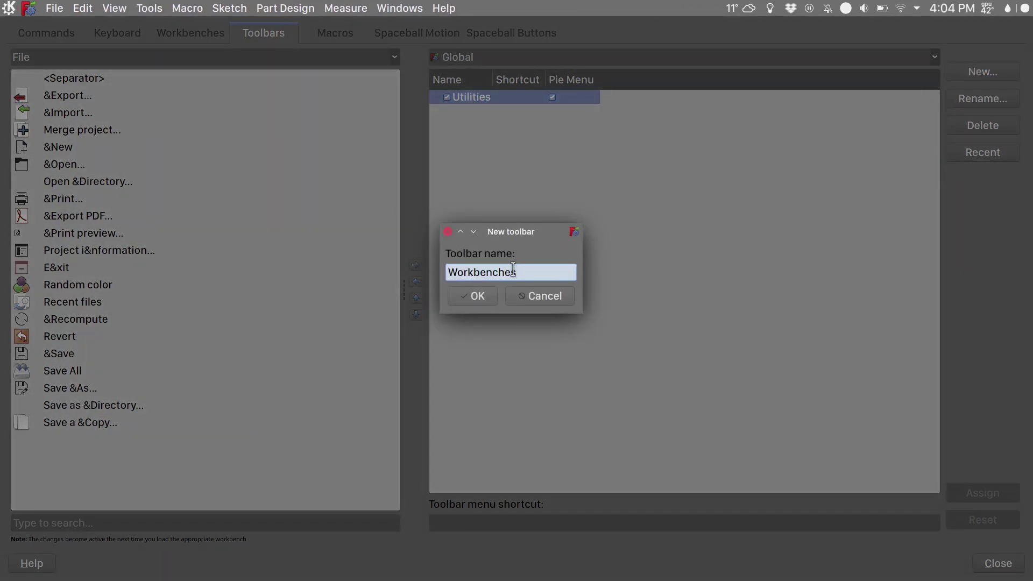
{"action": "left_click", "coordinate": [472, 296]}
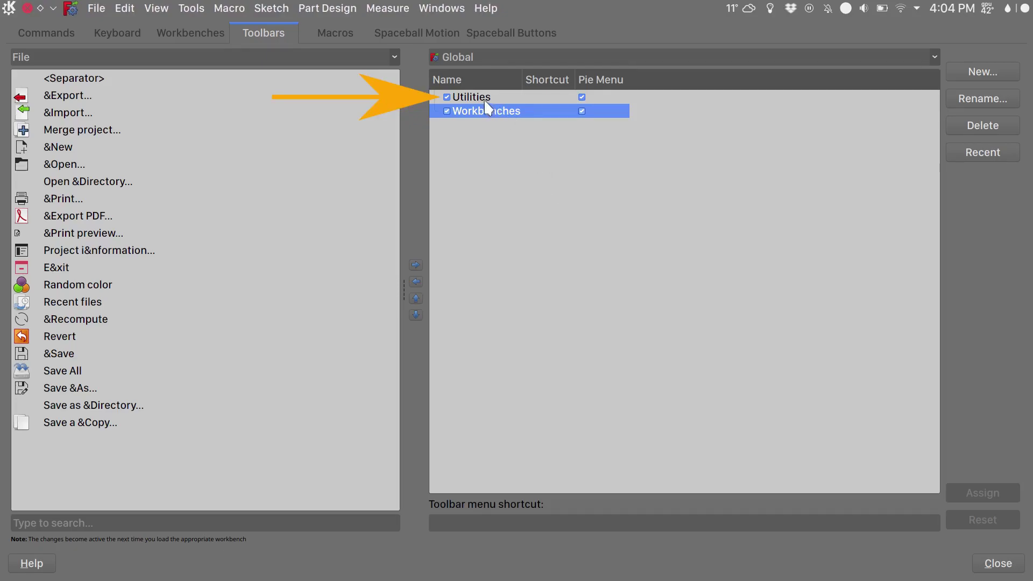
Assign Q as the Utilities toolbar menu shortcut.
{"action": "left_click", "coordinate": [448, 98]}
{"action": "left_click", "coordinate": [447, 111]}
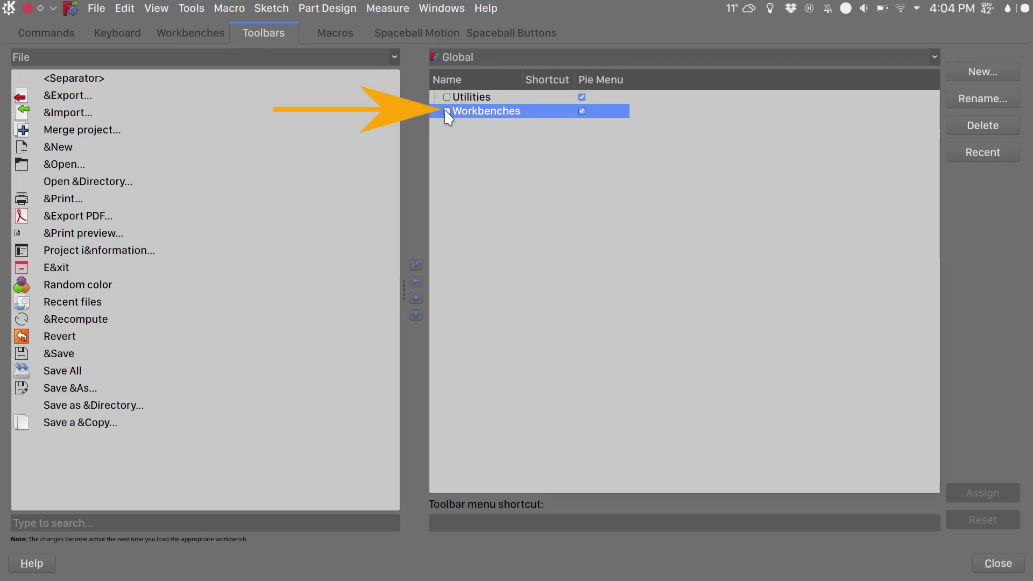
{"action": "left_click", "coordinate": [495, 97]}
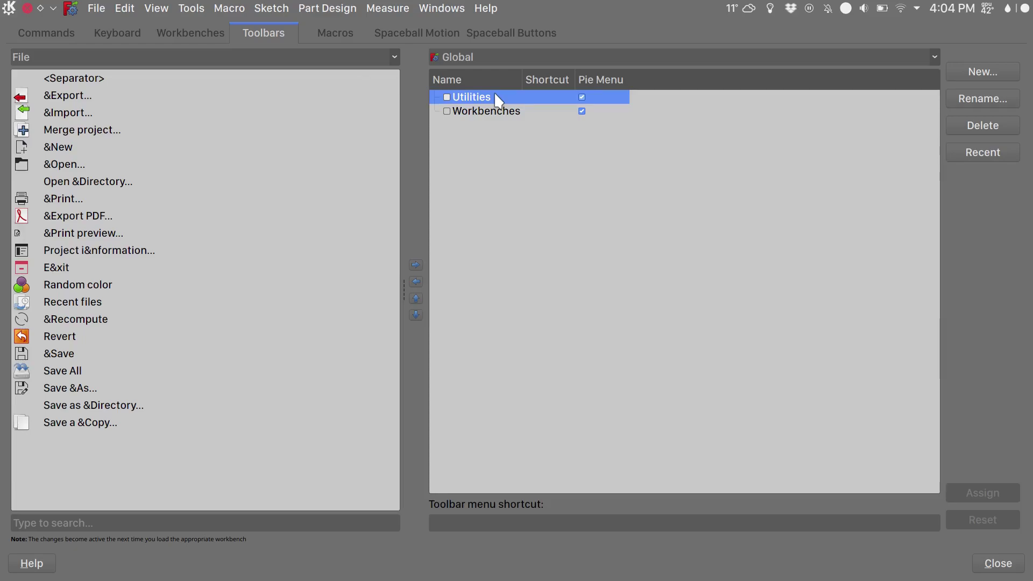
{"action": "left_click", "coordinate": [476, 523]}
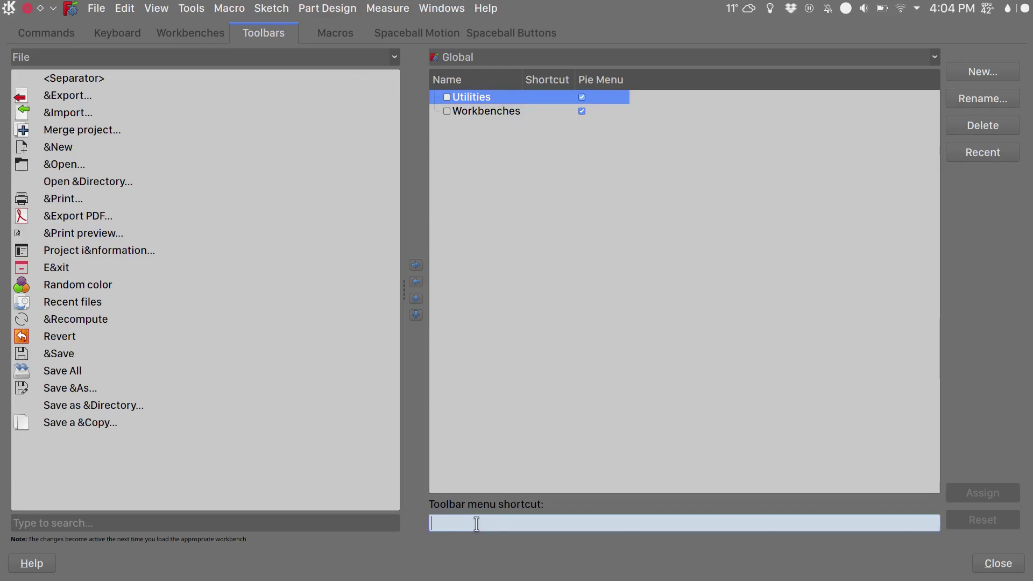
{"action": "key", "text": "q"}
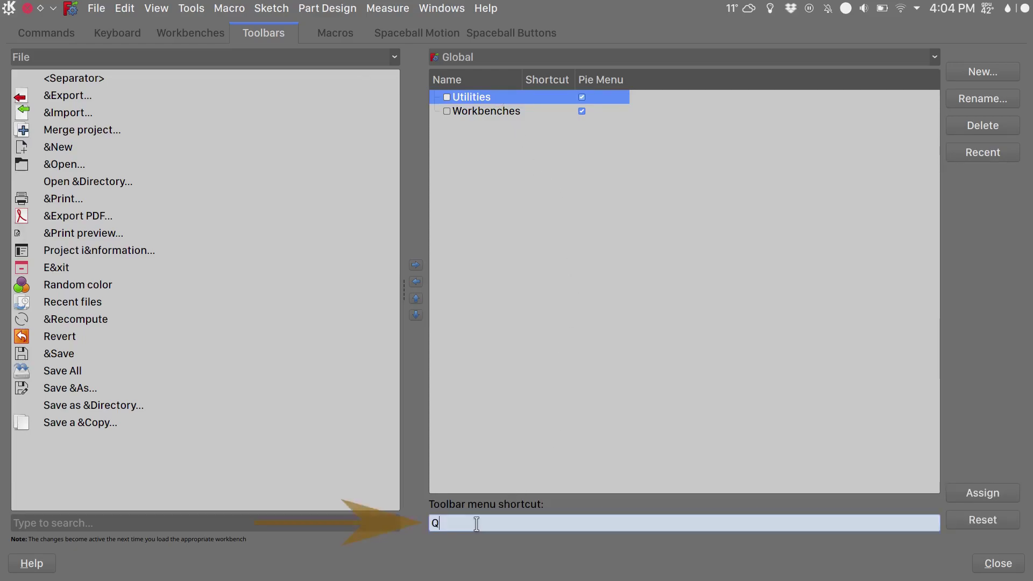
{"action": "left_click", "coordinate": [964, 491]}
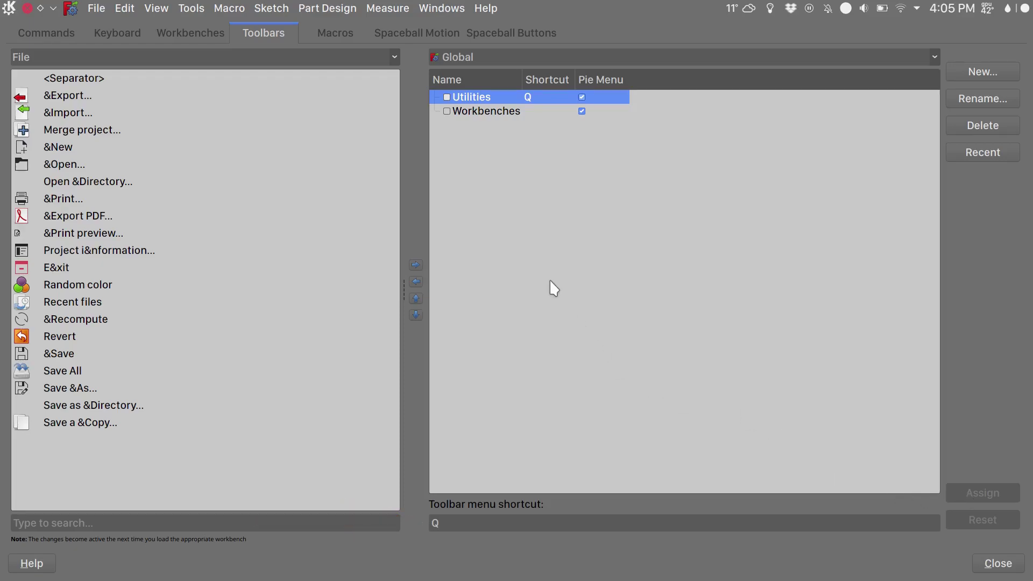
Assign W as the Workbenches toolbar menu shortcut.
{"action": "left_click", "coordinate": [490, 111]}
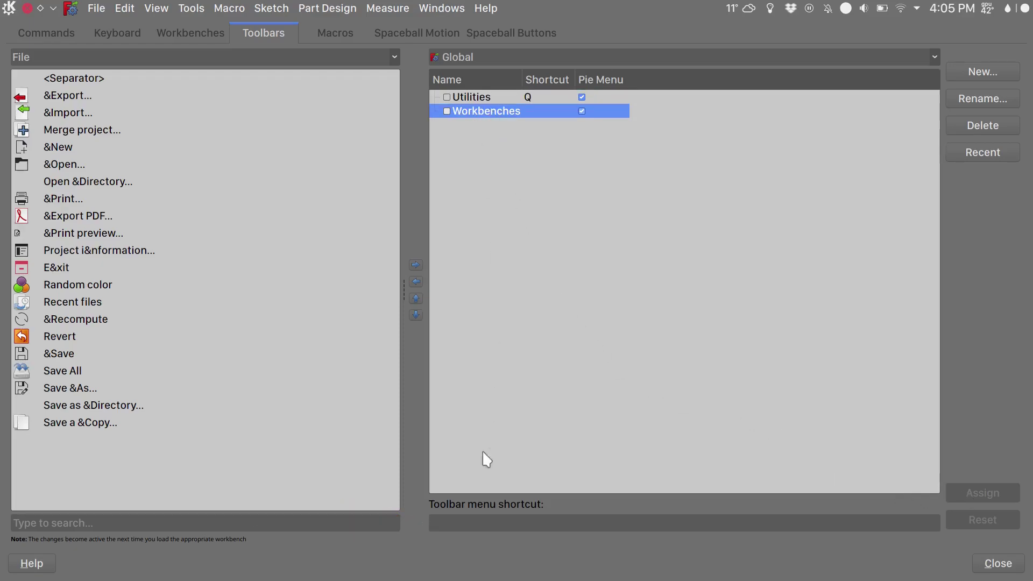
{"action": "left_click", "coordinate": [471, 521]}
{"action": "type", "text": "W"}
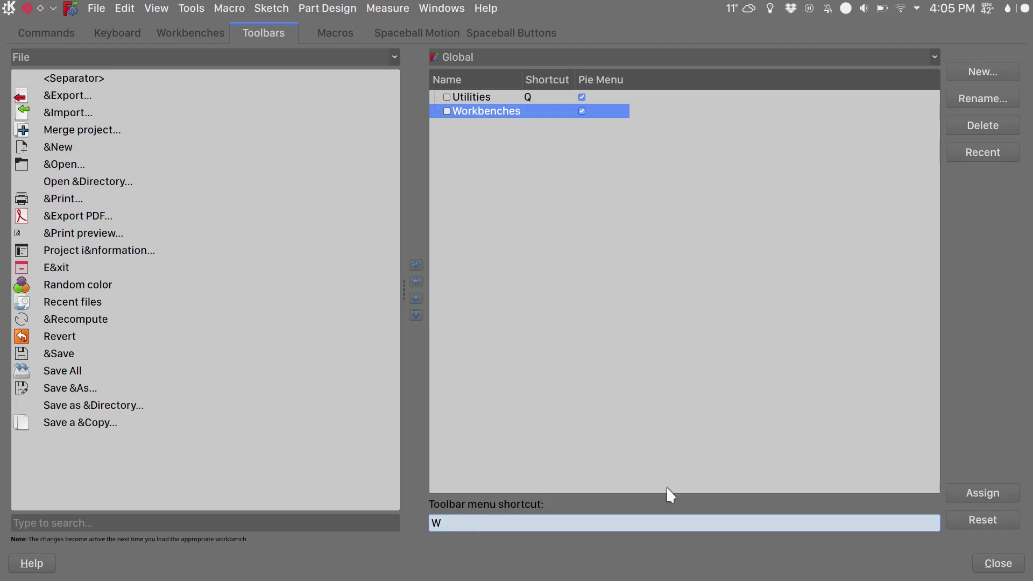
{"action": "left_click", "coordinate": [987, 493]}
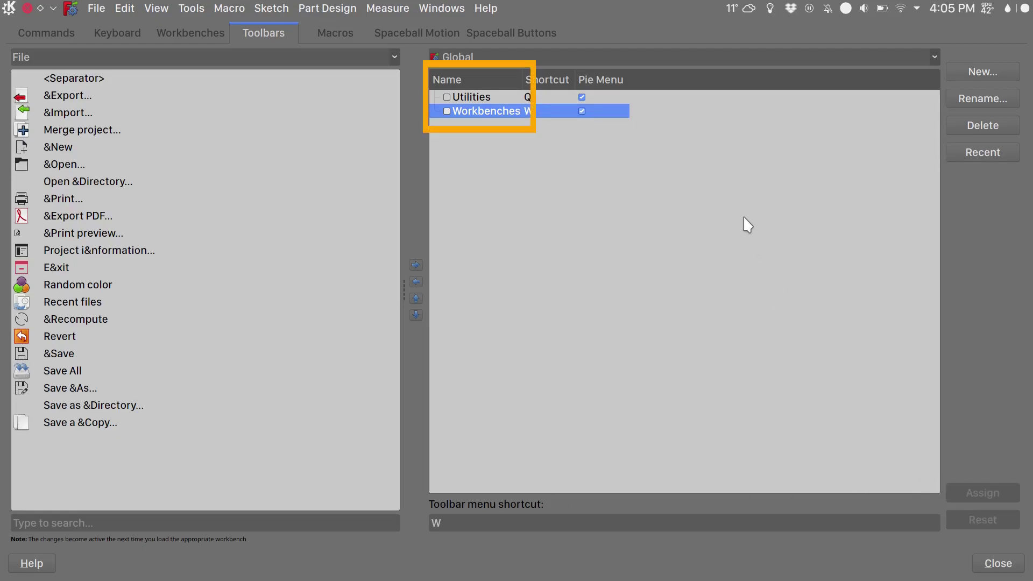
{"action": "left_click", "coordinate": [483, 98]}
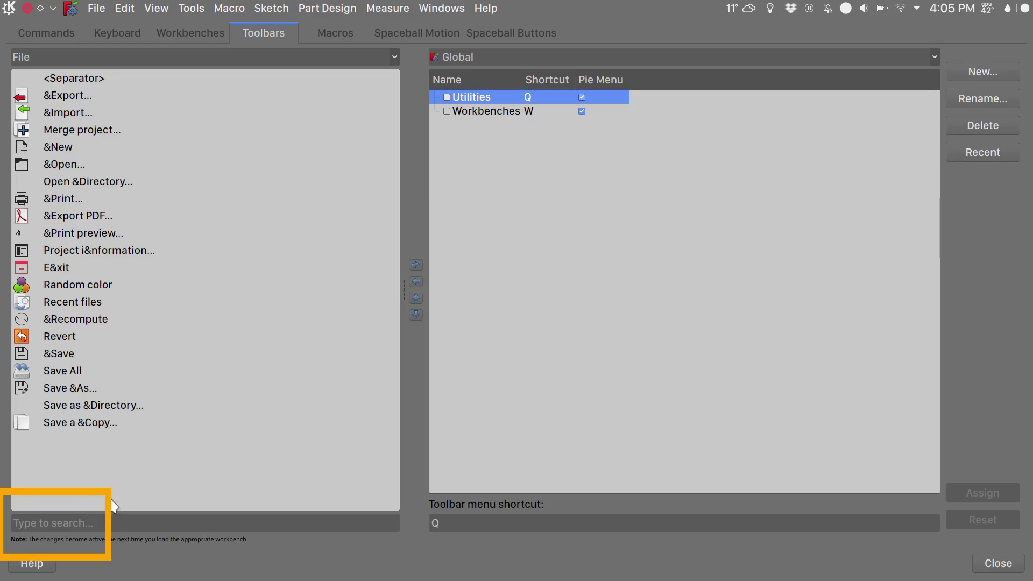
Add Shadow, As Is, Refresh and Perspective view to the Utilities toolbar via command search.
{"action": "left_click", "coordinate": [68, 518]}
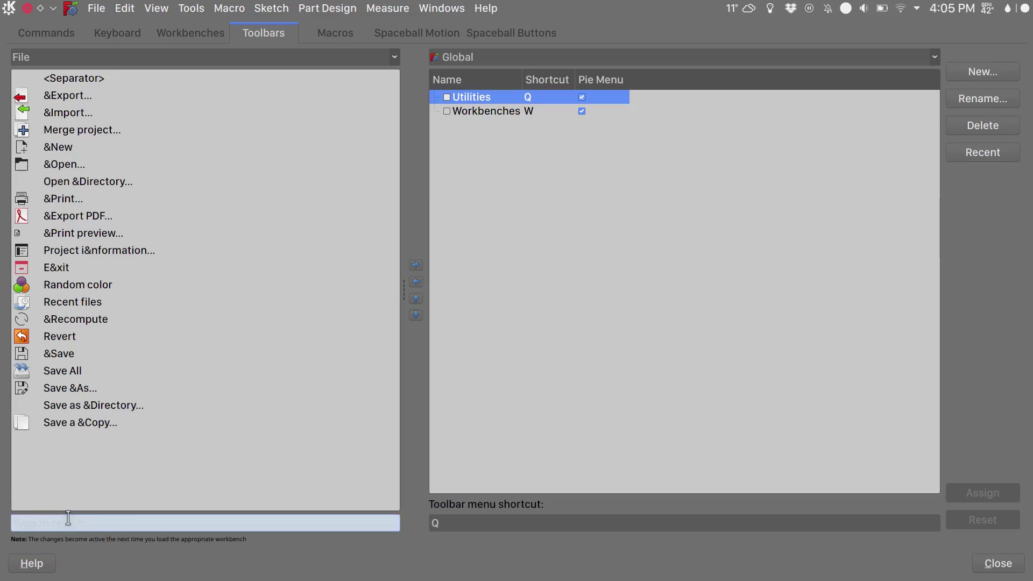
{"action": "type", "text": "sha"}
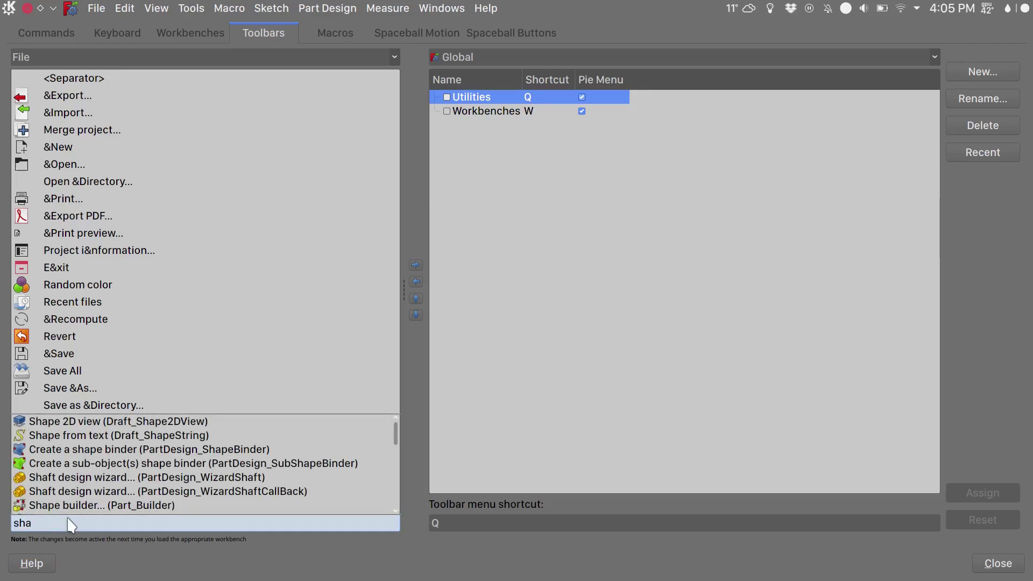
{"action": "type", "text": "do"}
{"action": "left_click", "coordinate": [78, 538]}
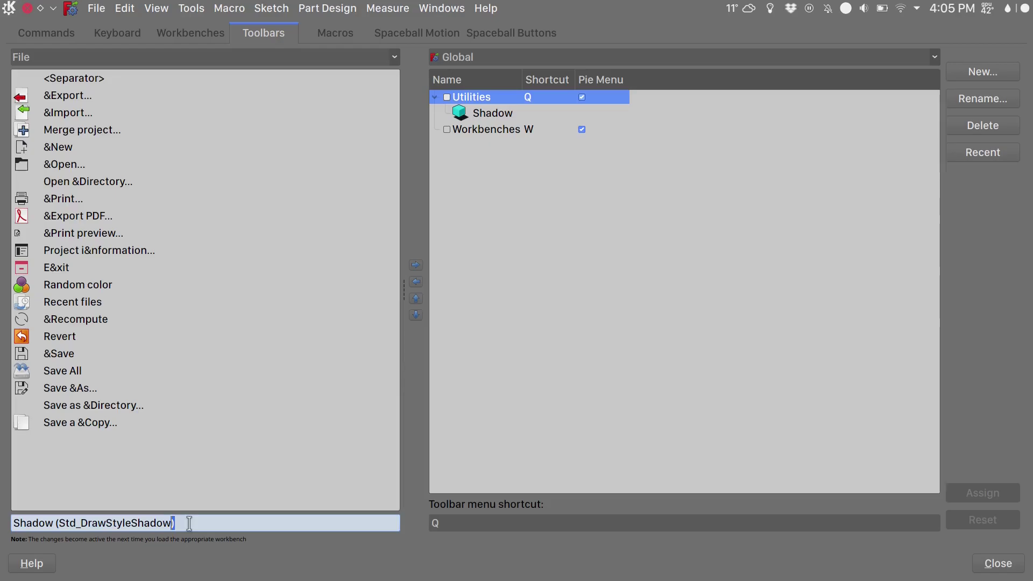
{"action": "key", "text": "ctrl+shift+Left"}
{"action": "key", "text": "ctrl+shift+Left"}
{"action": "key", "text": "ctrl+shift+Left"}
{"action": "type", "text": "as i"}
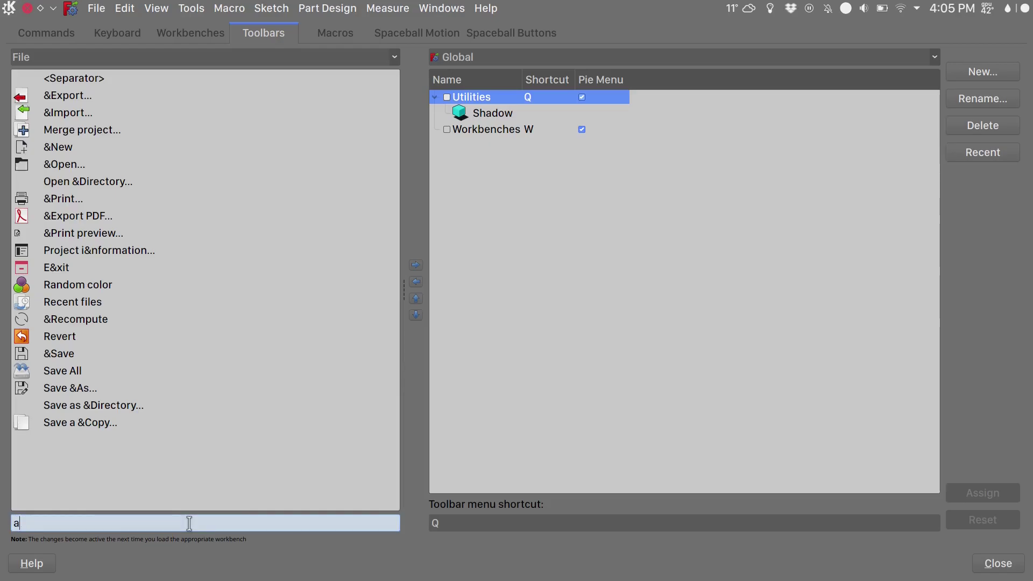
{"action": "left_click", "coordinate": [124, 540]}
{"action": "key", "text": "ctrl+shift+Left"}
{"action": "key", "text": "ctrl+shift+Left"}
{"action": "key", "text": "ctrl+shift+Left"}
{"action": "type", "text": "refre"}
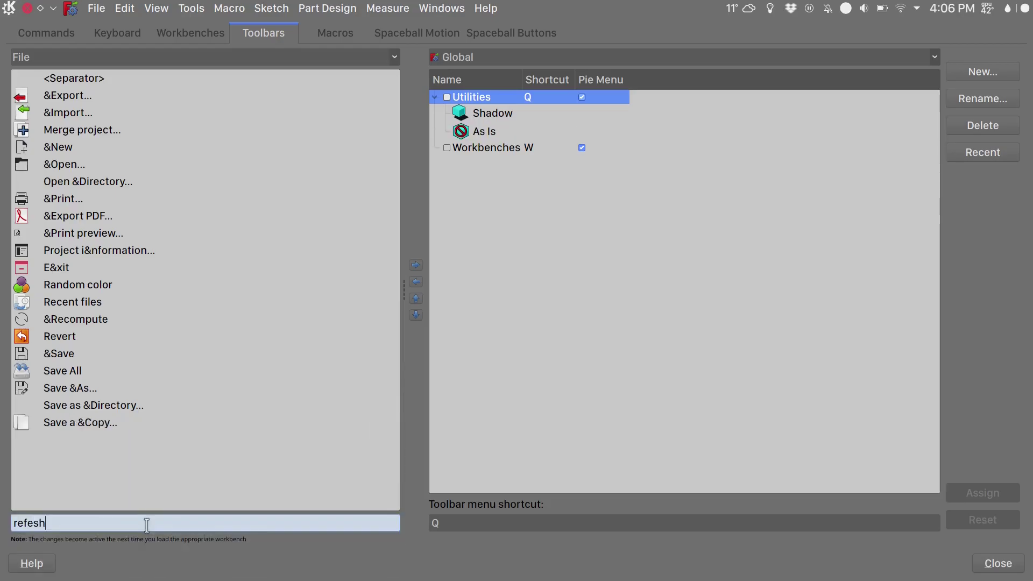
{"action": "left_click", "coordinate": [115, 553]}
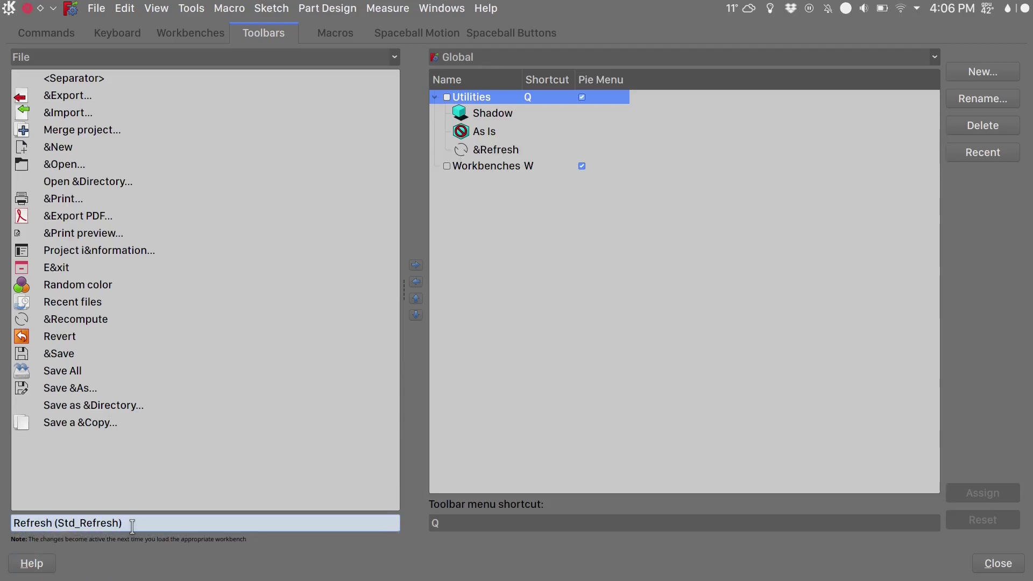
{"action": "key", "text": "ctrl+shift+Left"}
{"action": "key", "text": "ctrl+shift+Left"}
{"action": "key", "text": "ctrl+shift+Left"}
{"action": "type", "text": "persp"}
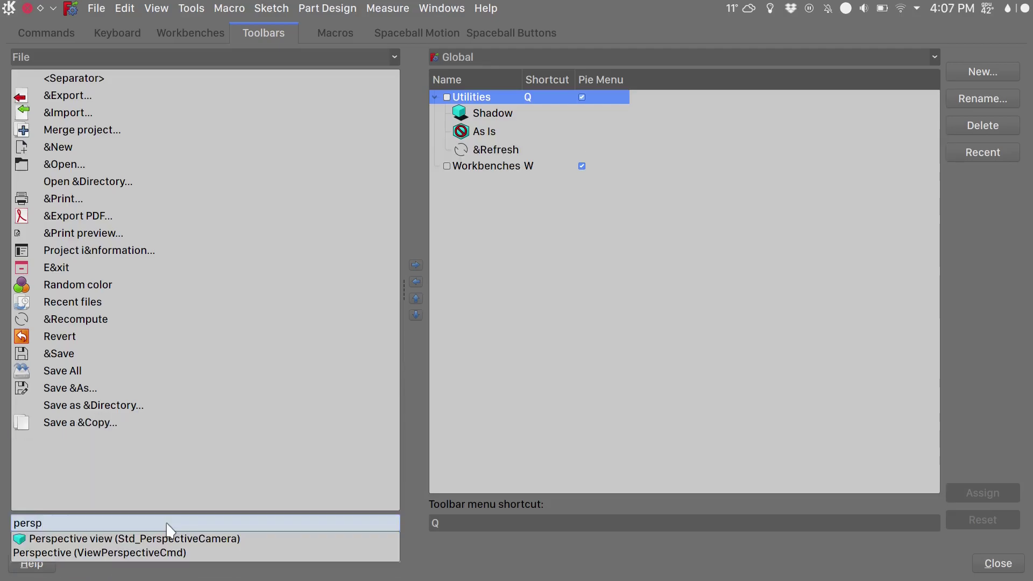
{"action": "left_click", "coordinate": [54, 533]}
Look for the Orthographic view command by search and in the View command category.
{"action": "key", "text": "ctrl+shift+Left"}
{"action": "key", "text": "ctrl+shift+Left"}
{"action": "key", "text": "ctrl+shift+Left"}
{"action": "type", "text": "orthog"}
{"action": "key", "text": "ctrl+shift+Left"}
{"action": "type", "text": "view"}
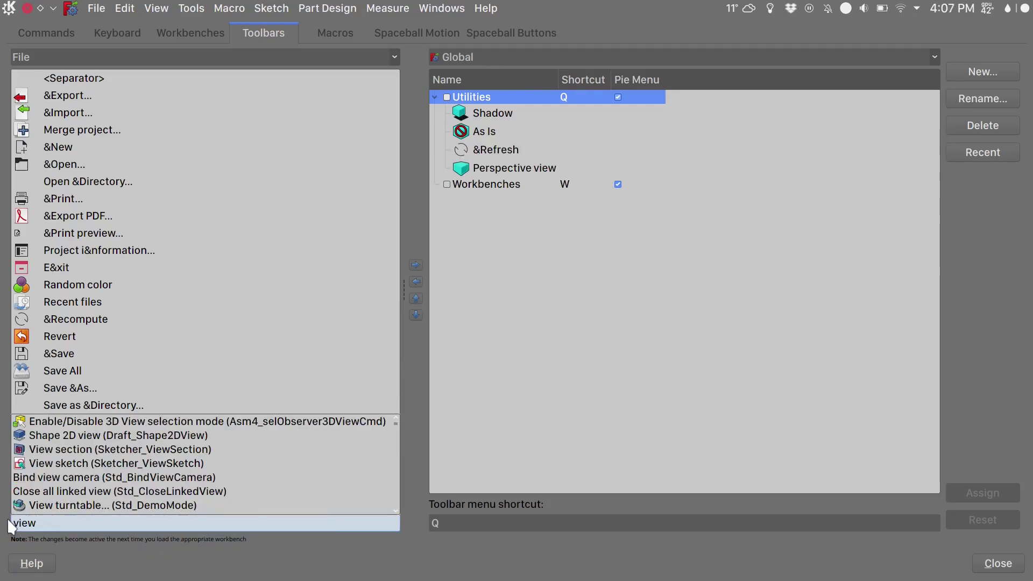
{"action": "key", "text": "ctrl+z"}
{"action": "key", "text": "ctrl+z"}
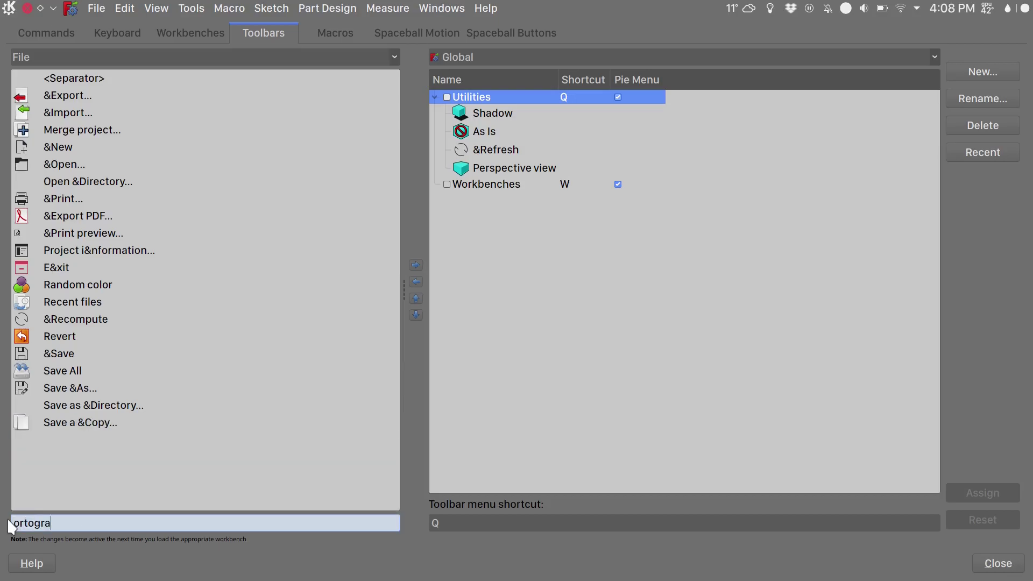
{"action": "key", "text": "ctrl+z"}
{"action": "left_click", "coordinate": [205, 422]}
{"action": "left_click", "coordinate": [305, 57]}
{"action": "left_click", "coordinate": [108, 97]}
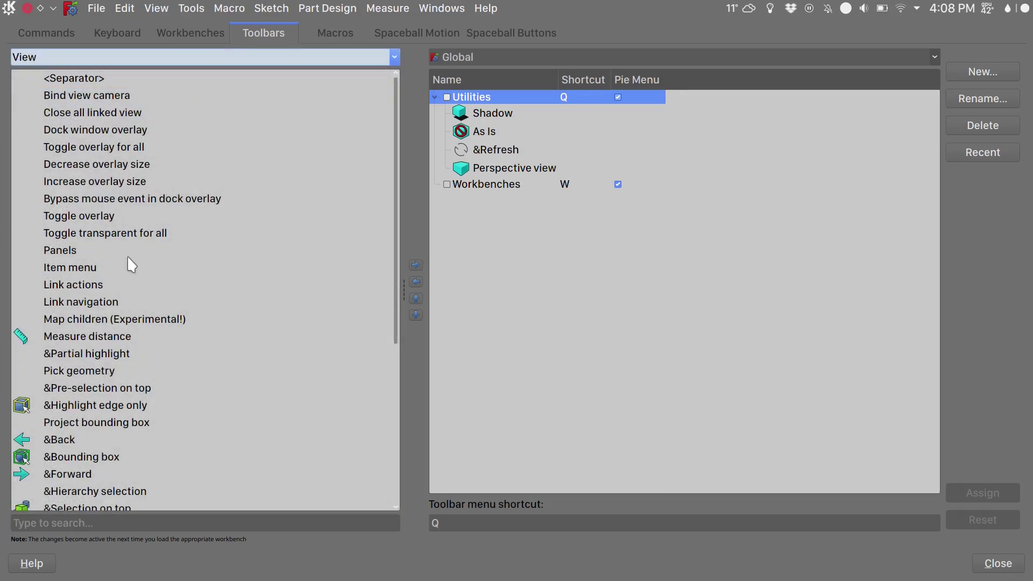
{"action": "scroll", "coordinate": [129, 263], "scroll_direction": "down", "scroll_amount": 5}
{"action": "scroll", "coordinate": [129, 264], "scroll_direction": "up", "scroll_amount": 3}
{"action": "scroll", "coordinate": [130, 265], "scroll_direction": "up", "scroll_amount": 2}
{"action": "scroll", "coordinate": [131, 264], "scroll_direction": "down", "scroll_amount": 5}
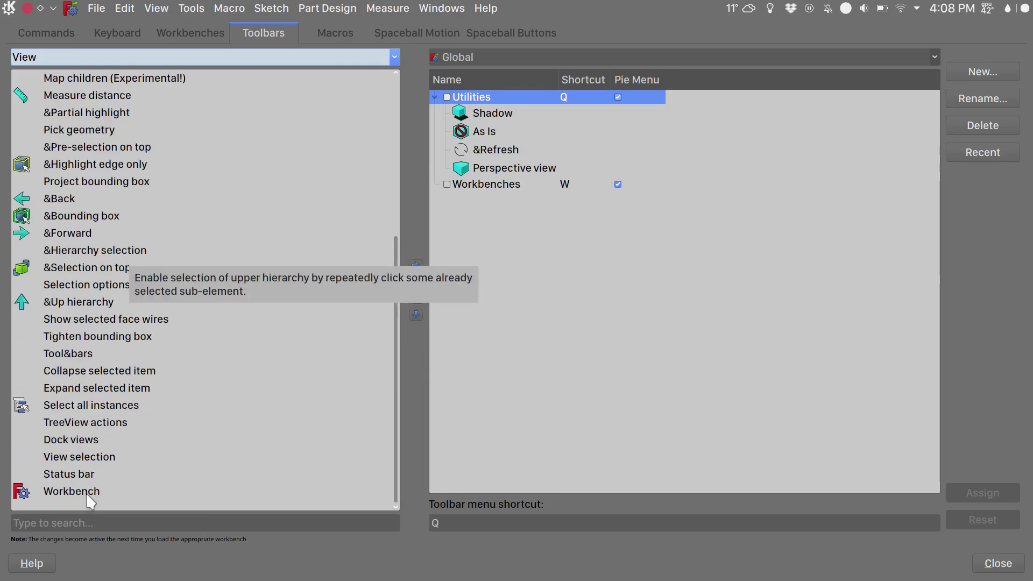
{"action": "left_click", "coordinate": [395, 57]}
{"action": "left_click", "coordinate": [54, 23]}
Add Orthographic view, Toggle grid and Transform to the Utilities toolbar.
{"action": "left_click", "coordinate": [19, 520]}
{"action": "type", "text": "ort"}
{"action": "left_click", "coordinate": [19, 510]}
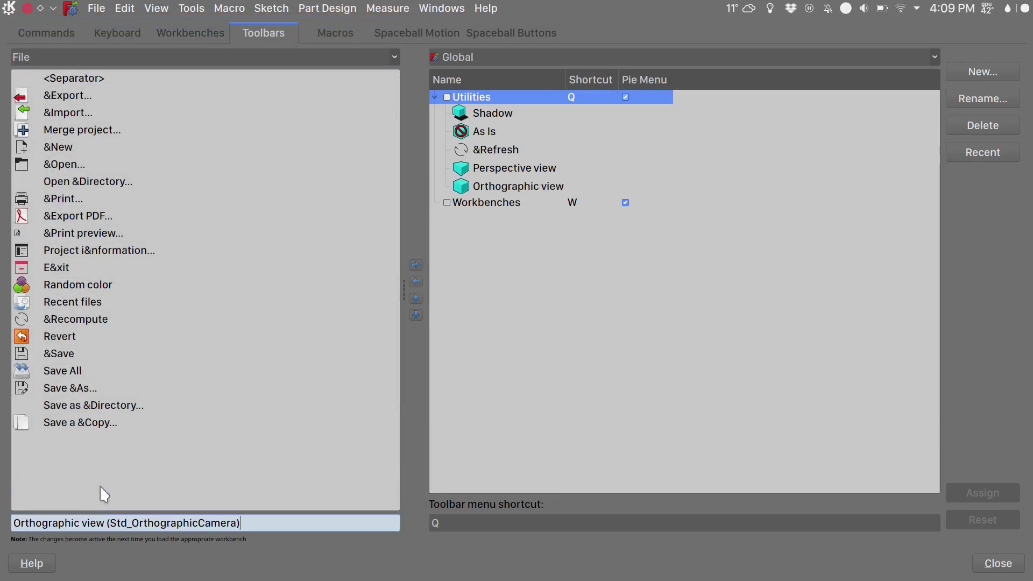
{"action": "type", "text": "draft"}
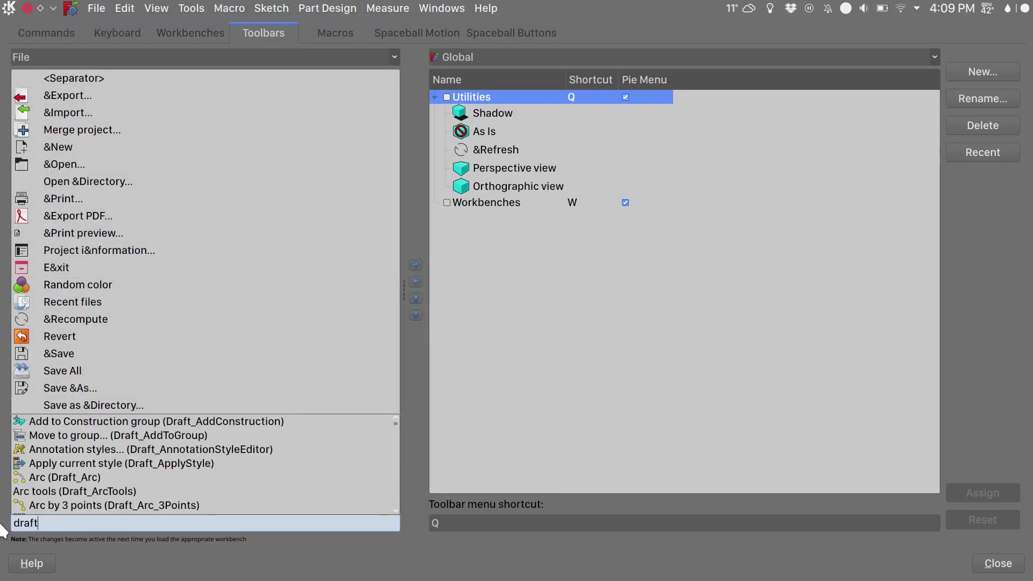
{"action": "left_click", "coordinate": [20, 509]}
{"action": "type", "text": "transf"}
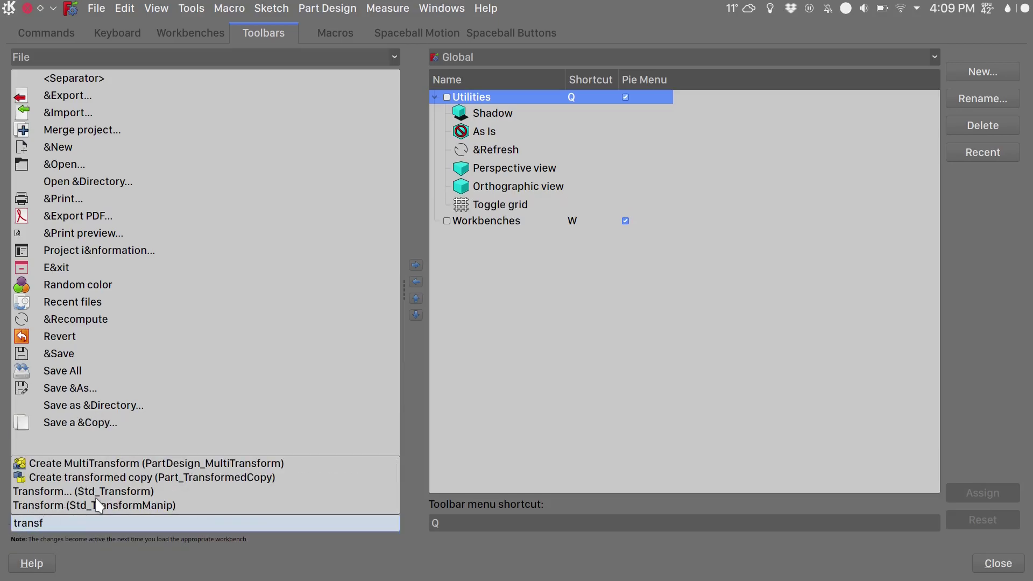
{"action": "left_click", "coordinate": [20, 506]}
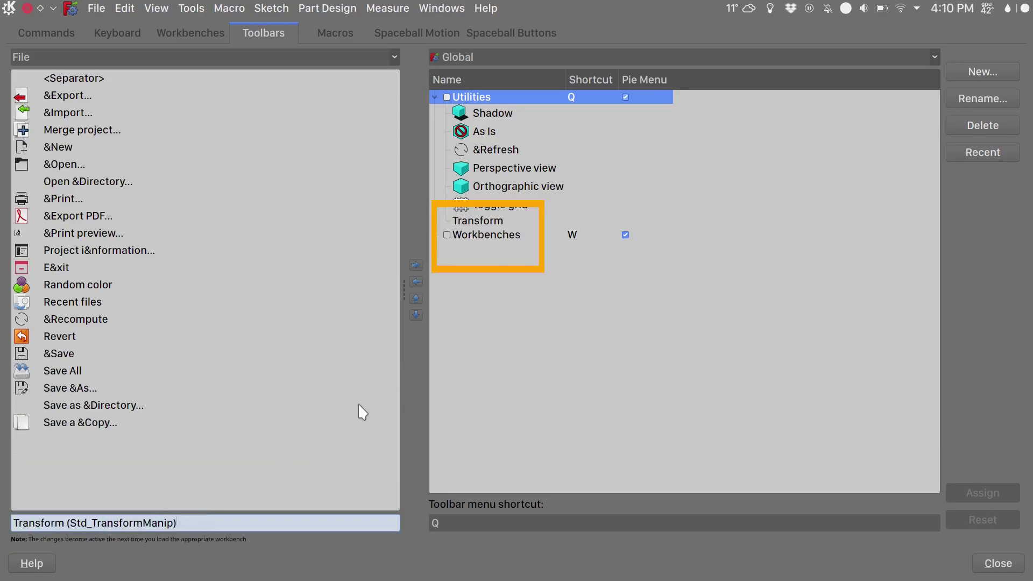
Add the Part Design and Part workbenches from the Workbench category to the Workbenches toolbar.
{"action": "left_click", "coordinate": [500, 236]}
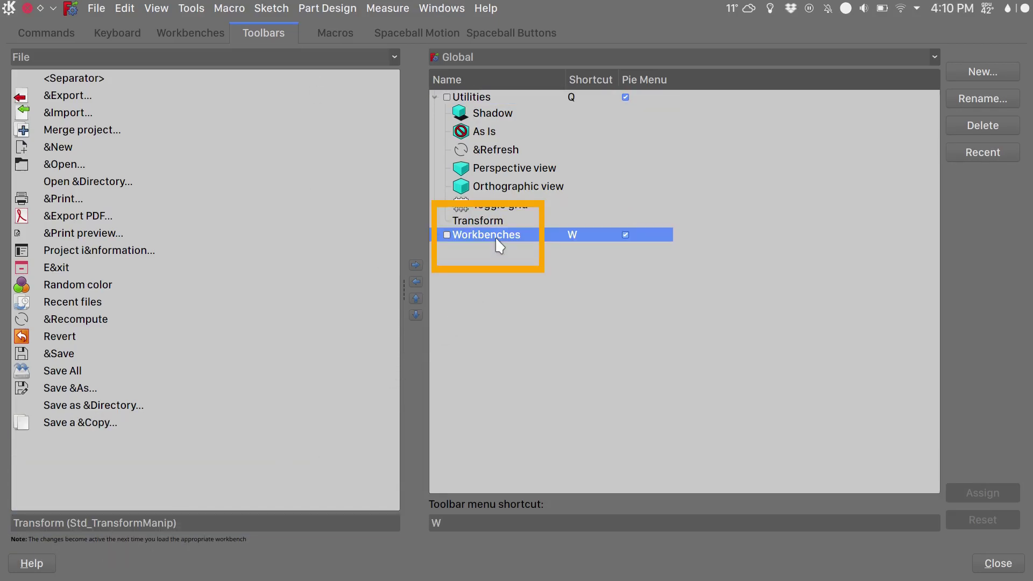
{"action": "left_click", "coordinate": [316, 56]}
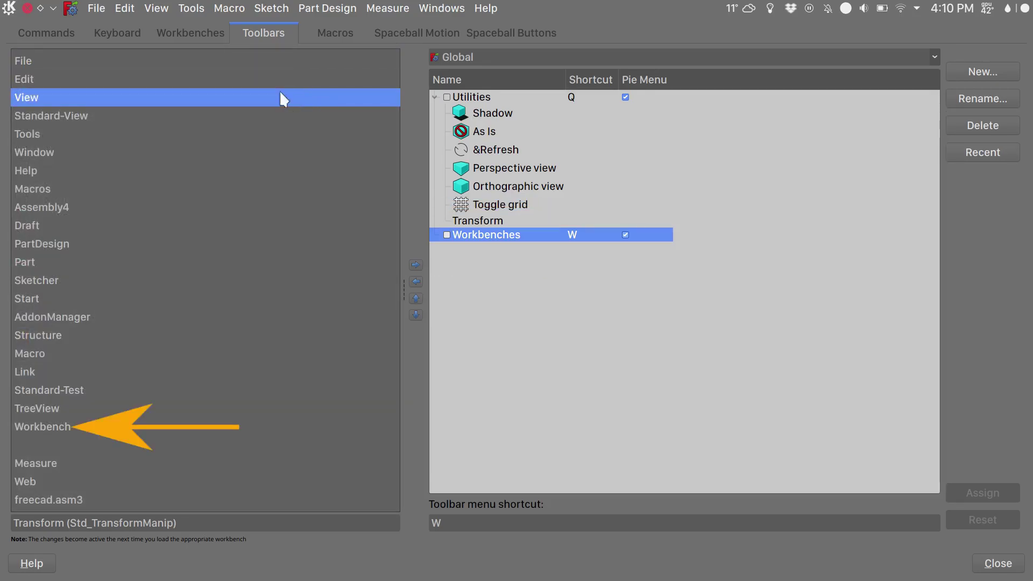
{"action": "left_click", "coordinate": [86, 424]}
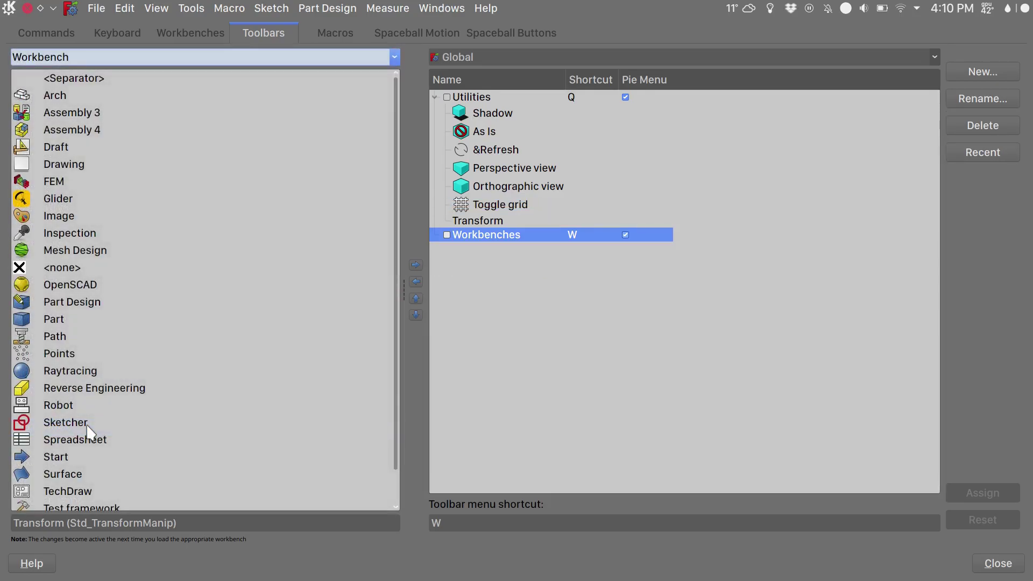
{"action": "left_click", "coordinate": [88, 302]}
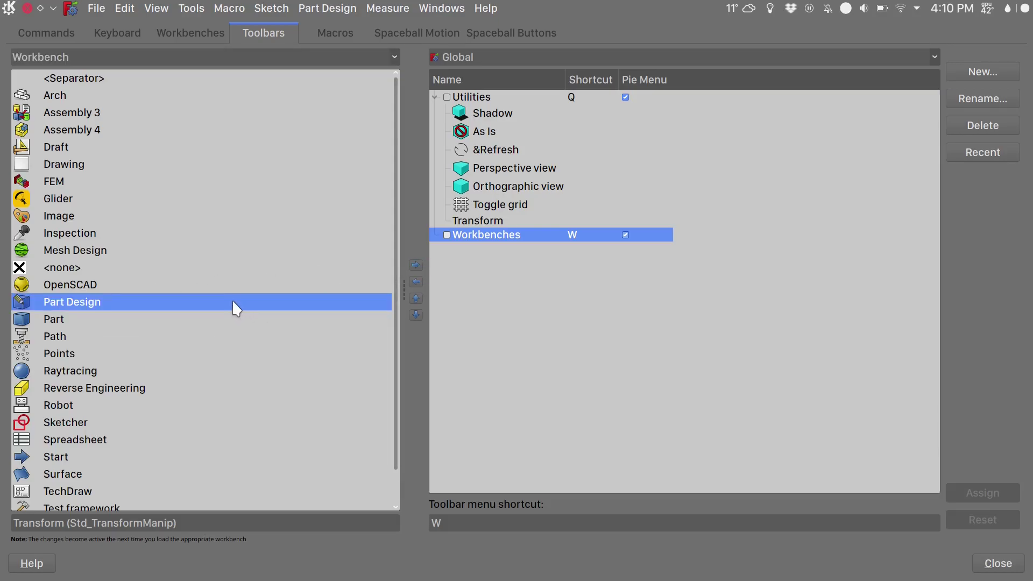
{"action": "left_click", "coordinate": [415, 265]}
{"action": "left_click", "coordinate": [82, 320]}
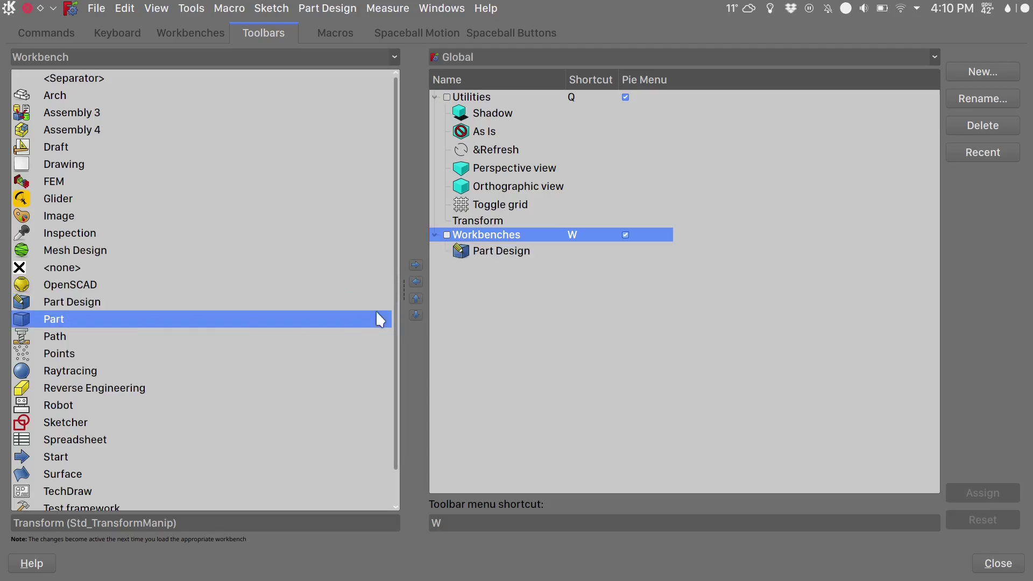
{"action": "left_click", "coordinate": [418, 263]}
Add Assembly 3, Assembly 4, Path, Sketcher and TechDraw to the Workbenches pie menu.
{"action": "double_click", "coordinate": [82, 113]}
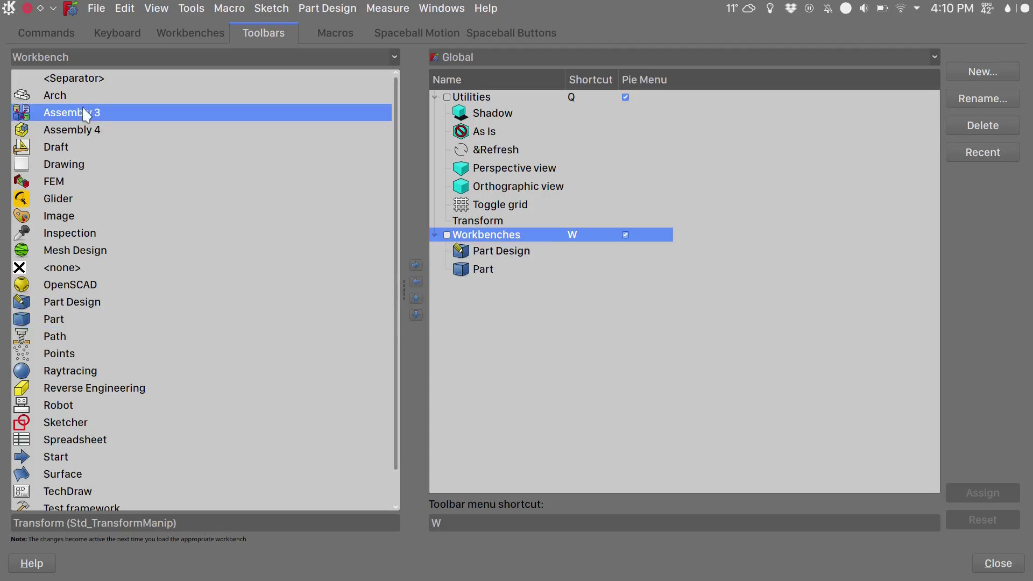
{"action": "left_click", "coordinate": [88, 132]}
{"action": "double_click", "coordinate": [89, 132]}
{"action": "double_click", "coordinate": [61, 338]}
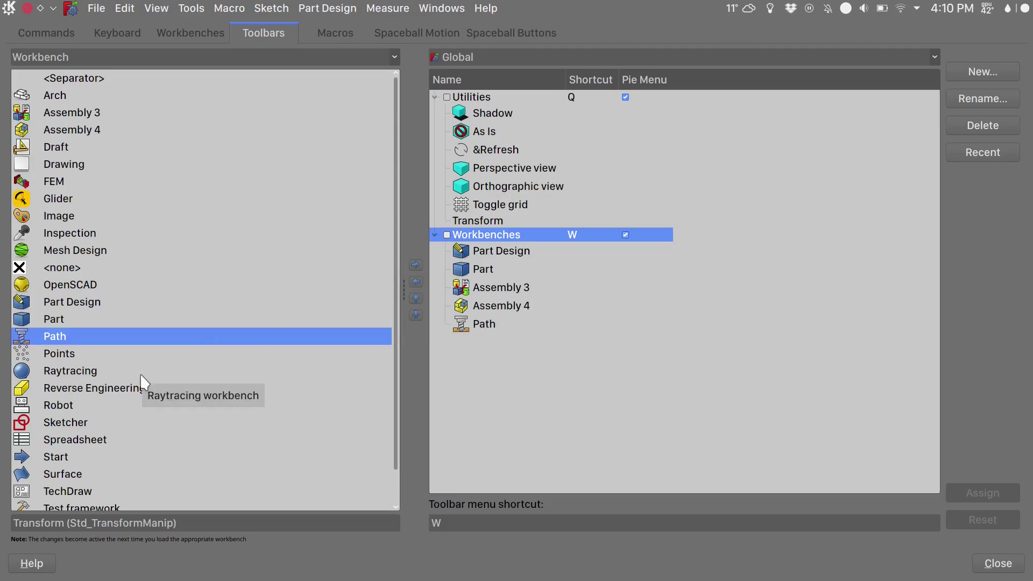
{"action": "scroll", "coordinate": [82, 409], "scroll_direction": "down", "scroll_amount": 1}
{"action": "left_click", "coordinate": [279, 387]}
{"action": "left_click", "coordinate": [416, 265]}
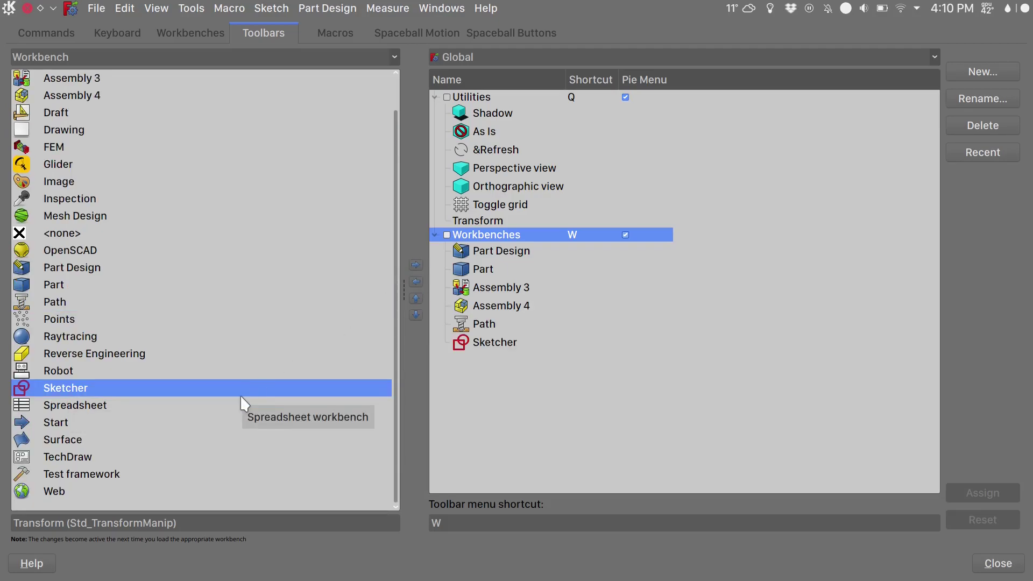
{"action": "double_click", "coordinate": [81, 457]}
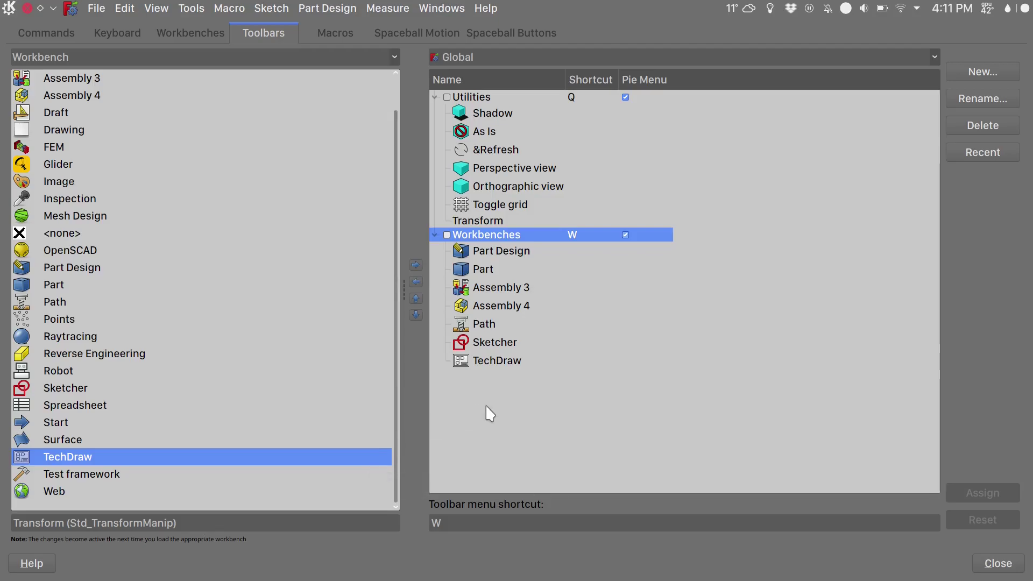
Create a new Part Design toolbar named Tools.
{"action": "left_click", "coordinate": [683, 57]}
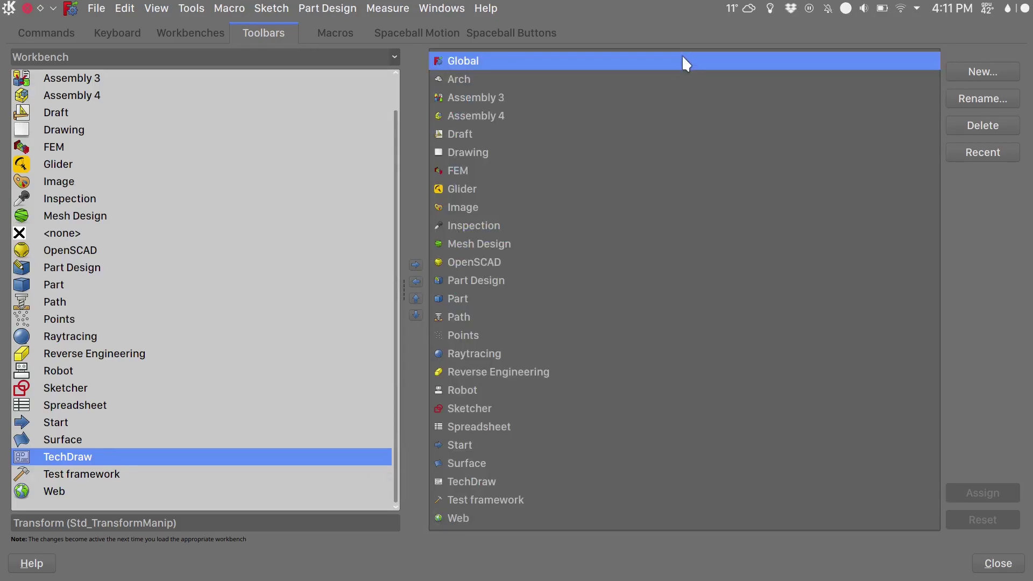
{"action": "left_click", "coordinate": [525, 281]}
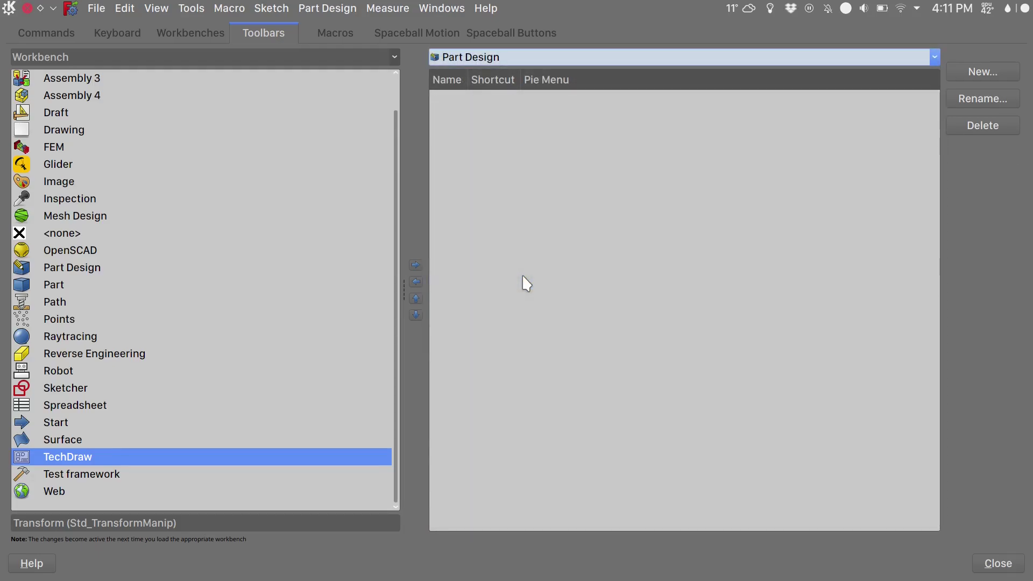
{"action": "left_click", "coordinate": [964, 76]}
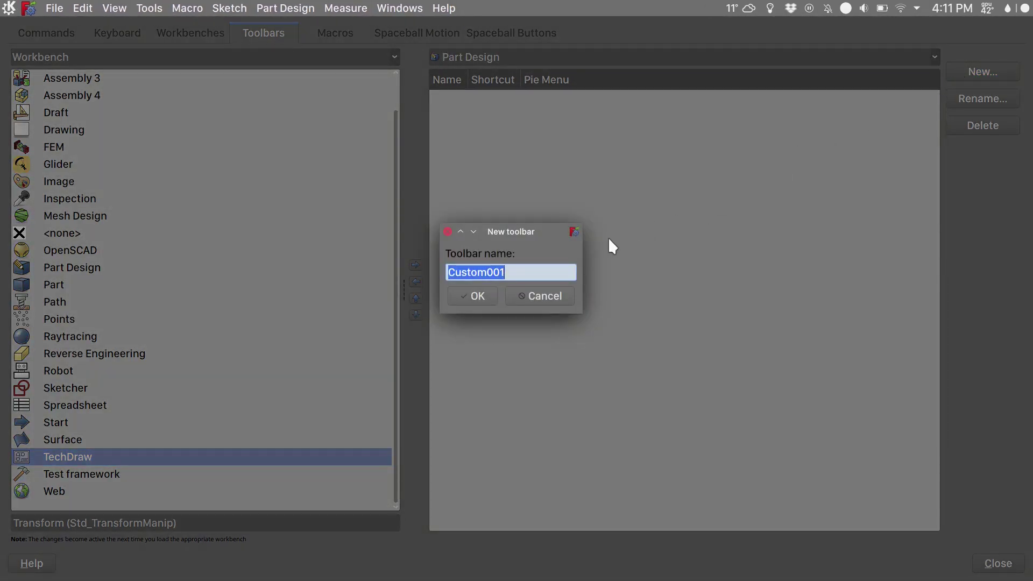
{"action": "type", "text": "Tools"}
{"action": "key", "text": "Return"}
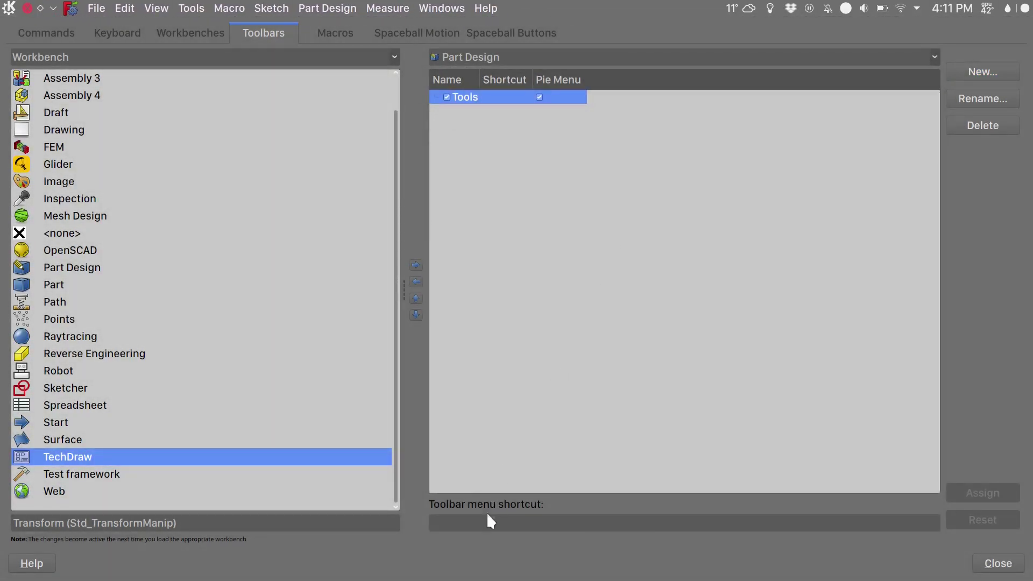
Assign E,E as the Tools toolbar menu shortcut.
{"action": "left_click", "coordinate": [481, 524]}
{"action": "key", "text": "e"}
{"action": "key", "text": "e"}
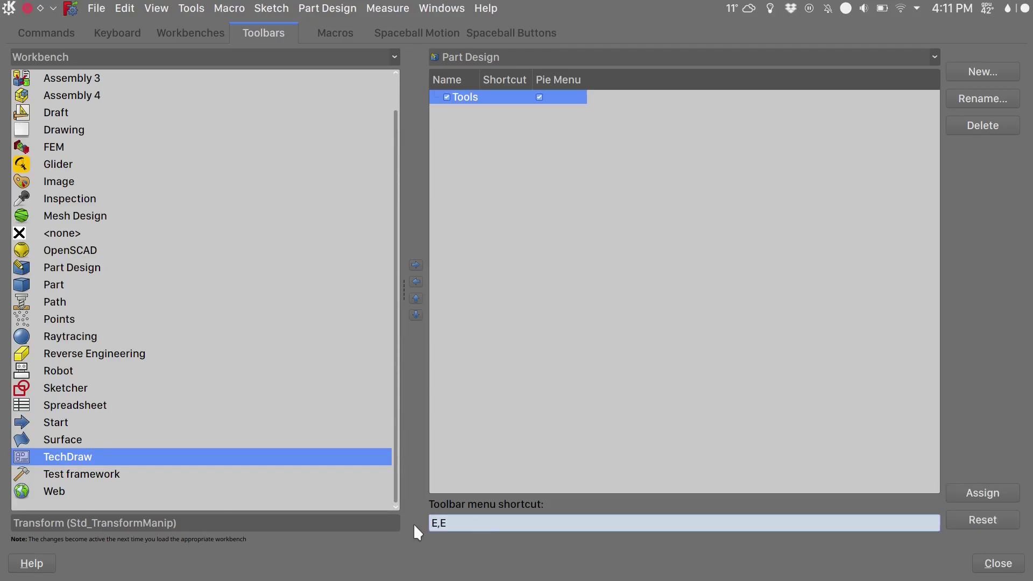
{"action": "left_click", "coordinate": [977, 492]}
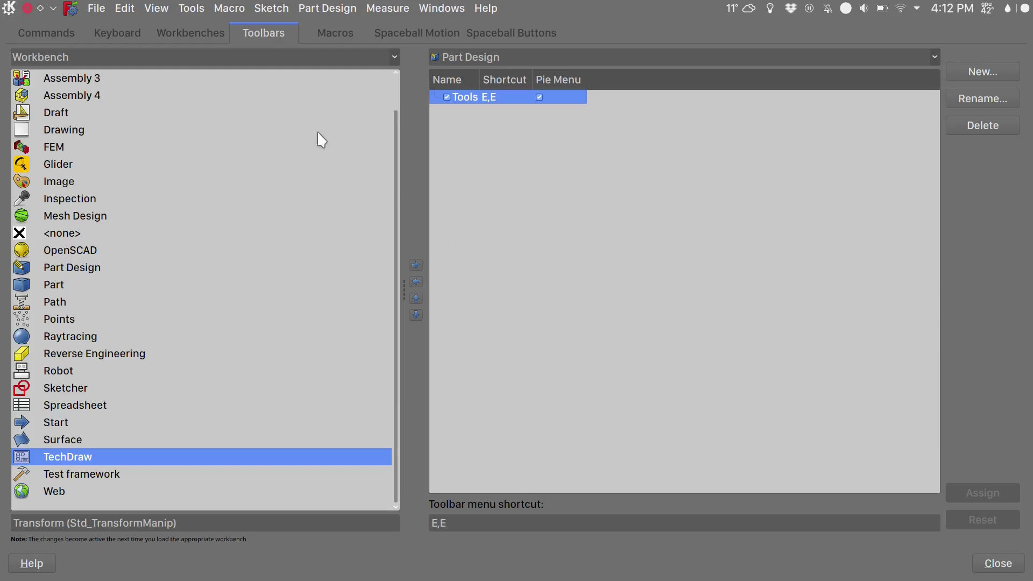
List the PartDesign commands and add Pad and Pocket to the Tools toolbar.
{"action": "left_click", "coordinate": [286, 63]}
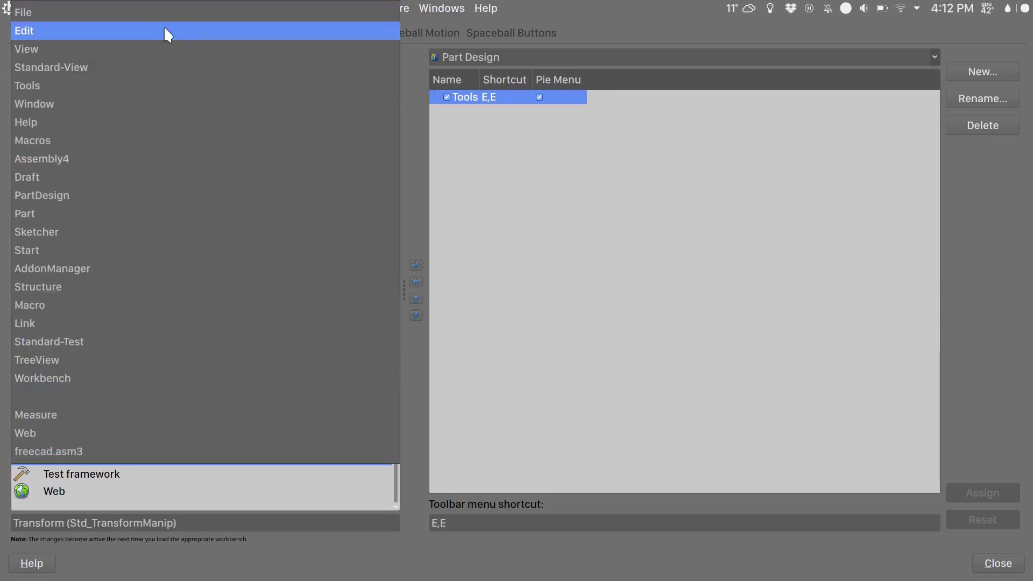
{"action": "left_click", "coordinate": [97, 195]}
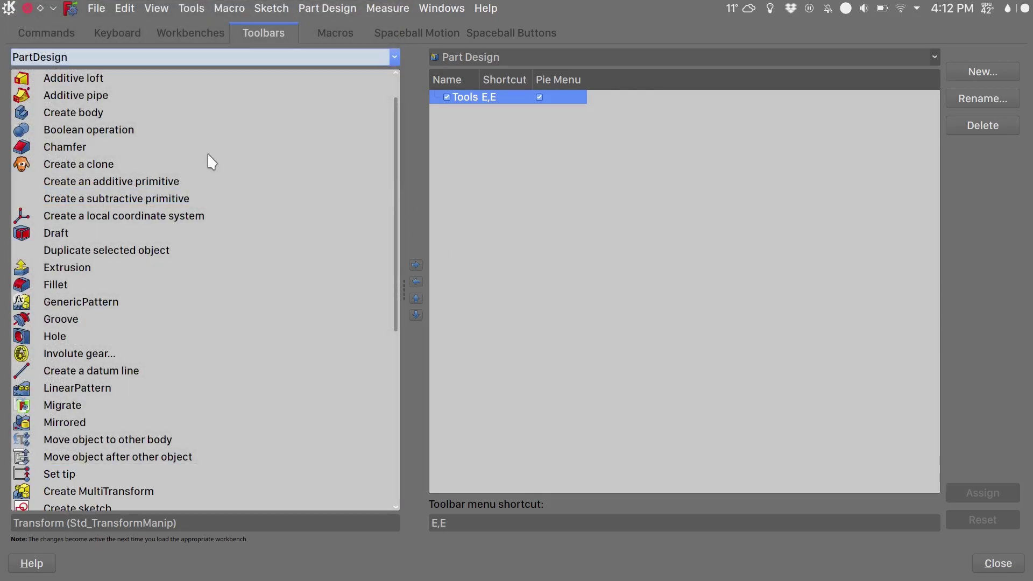
{"action": "scroll", "coordinate": [239, 145], "scroll_direction": "up", "scroll_amount": 1}
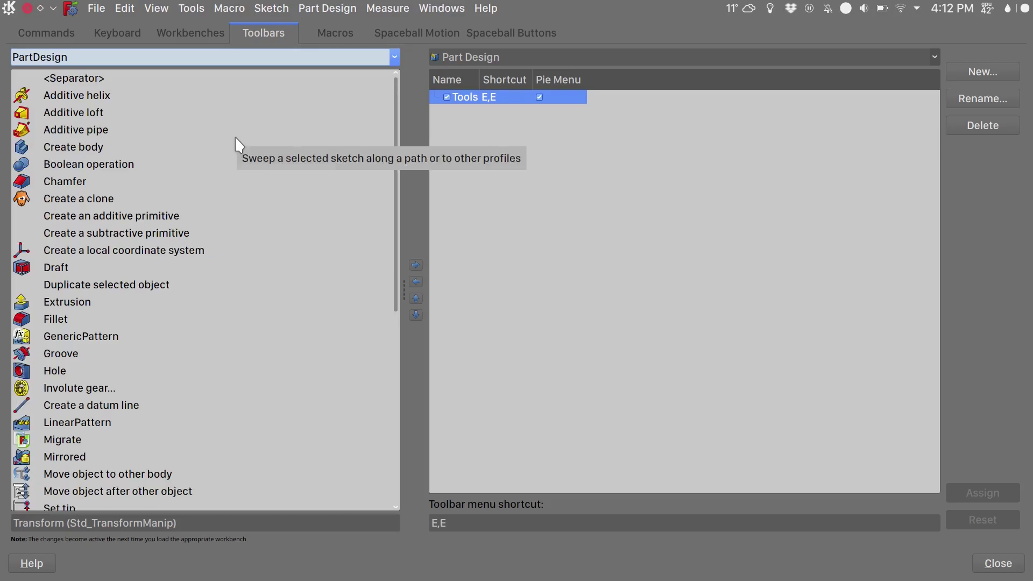
{"action": "scroll", "coordinate": [239, 145], "scroll_direction": "down", "scroll_amount": 6}
{"action": "double_click", "coordinate": [212, 233]}
{"action": "scroll", "coordinate": [213, 234], "scroll_direction": "up", "scroll_amount": 6}
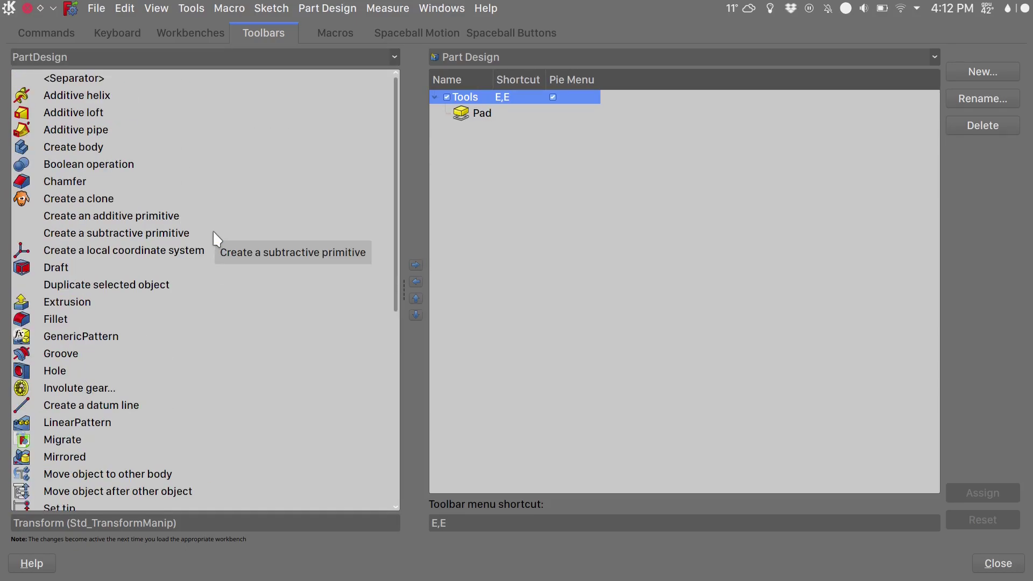
{"action": "scroll", "coordinate": [76, 191], "scroll_direction": "down", "scroll_amount": 6}
{"action": "double_click", "coordinate": [141, 267]}
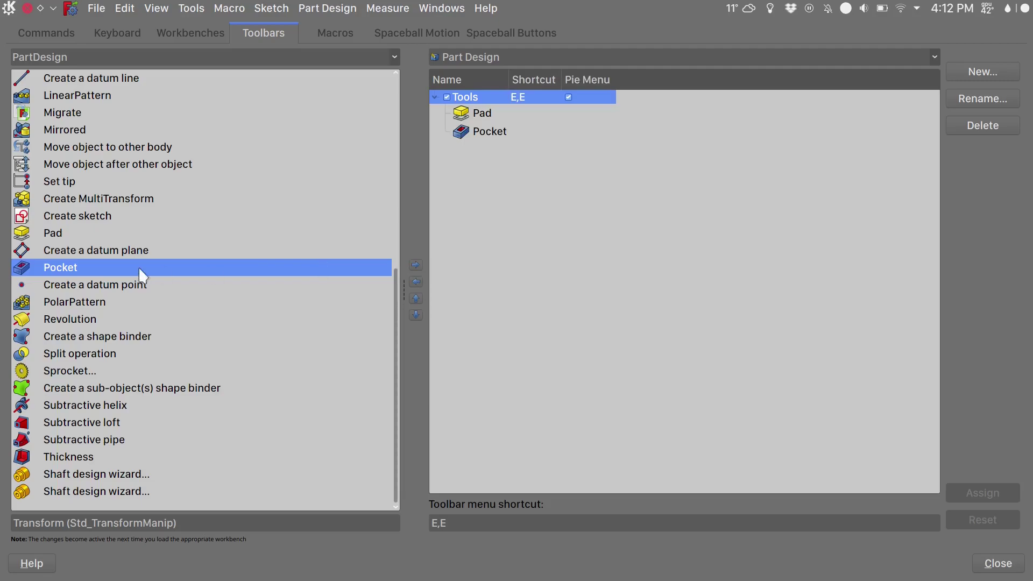
Add Chamfer, Fillet, Extrusion and Boolean operation to the Tools toolbar.
{"action": "scroll", "coordinate": [141, 274], "scroll_direction": "up", "scroll_amount": 6}
{"action": "left_click", "coordinate": [80, 181]}
{"action": "left_click", "coordinate": [415, 264]}
{"action": "double_click", "coordinate": [59, 319]}
{"action": "left_click", "coordinate": [88, 304]}
{"action": "left_click", "coordinate": [415, 265]}
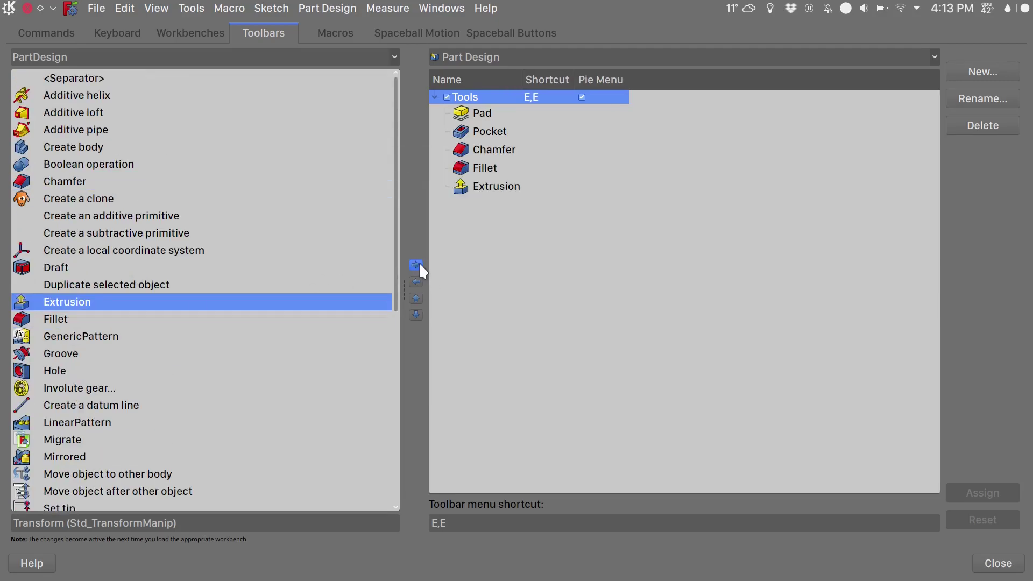
{"action": "left_click", "coordinate": [81, 164]}
{"action": "left_click", "coordinate": [415, 265]}
Add Revolution and the sub-object shape binder to the Tools toolbar.
{"action": "scroll", "coordinate": [162, 279], "scroll_direction": "down", "scroll_amount": 5}
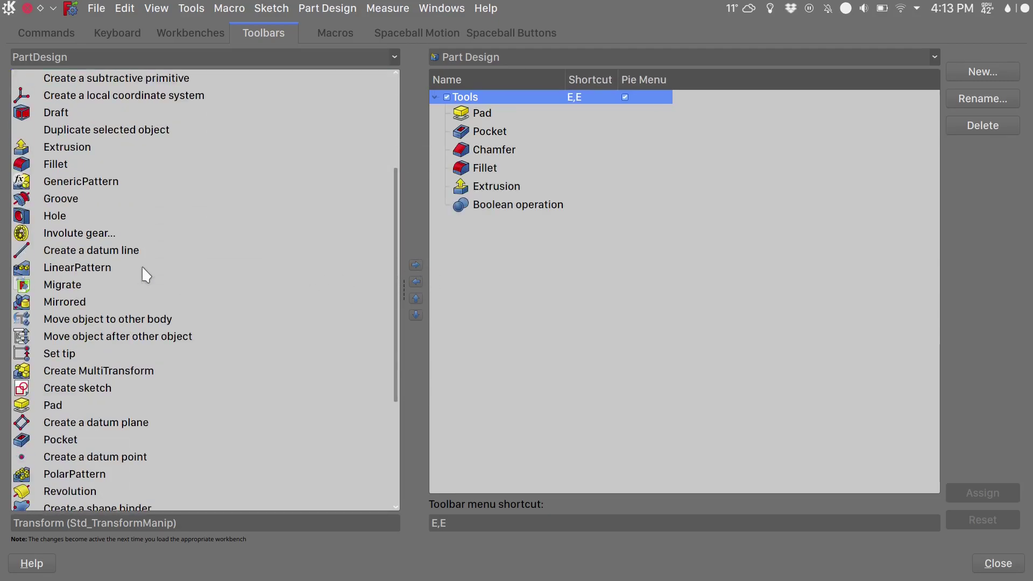
{"action": "left_click", "coordinate": [77, 164]}
{"action": "left_click", "coordinate": [70, 387]}
{"action": "left_click", "coordinate": [415, 264]}
{"action": "left_click", "coordinate": [132, 456]}
Move Revolution up in the Tools toolbar so it sits directly below Pad.
{"action": "left_click", "coordinate": [415, 265]}
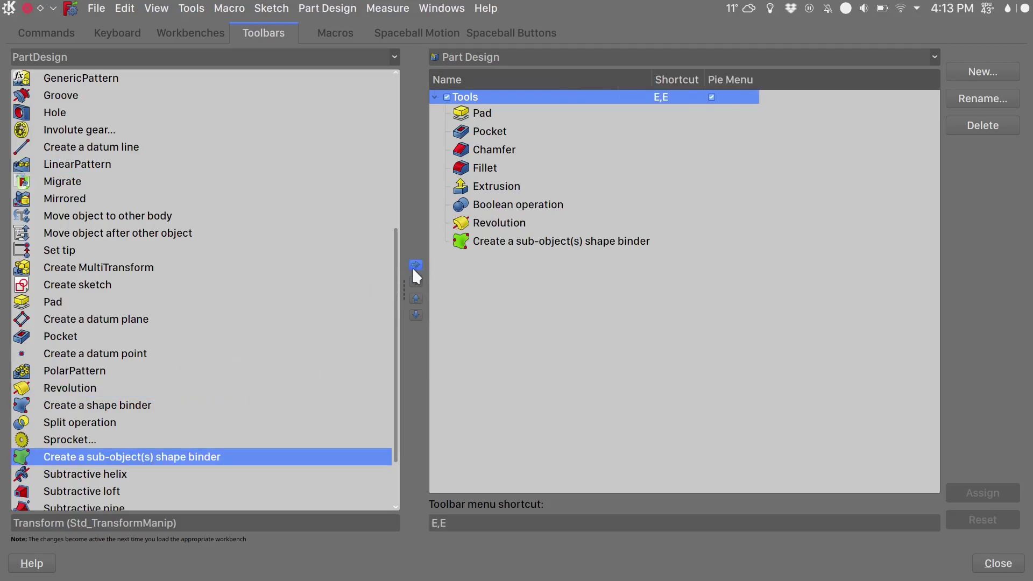
{"action": "left_click", "coordinate": [499, 222]}
{"action": "double_click", "coordinate": [415, 298]}
{"action": "double_click", "coordinate": [416, 298]}
{"action": "left_click", "coordinate": [415, 298]}
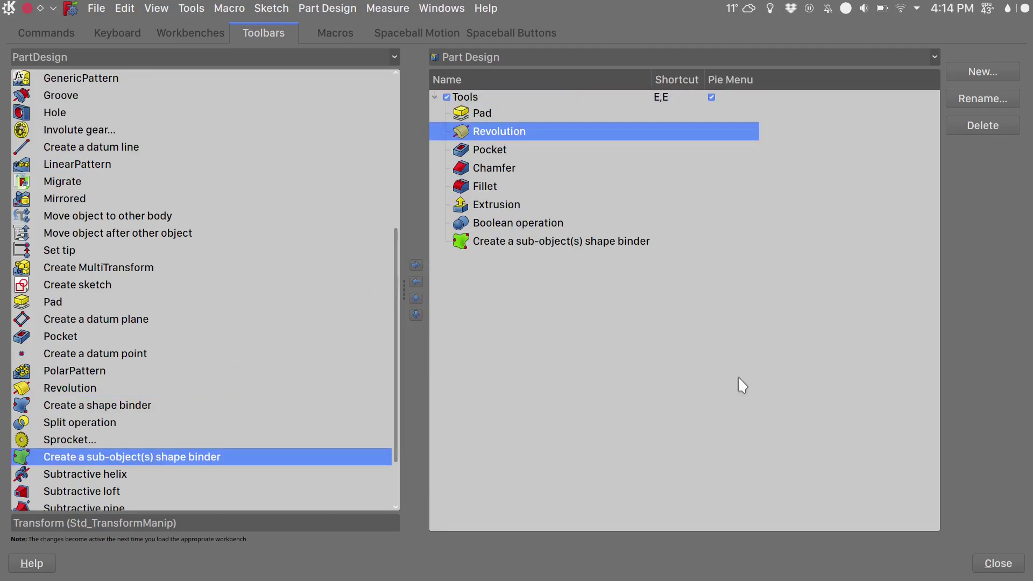
Close the Customize window and bring up Preferences from the Edit menu.
{"action": "left_click", "coordinate": [984, 557]}
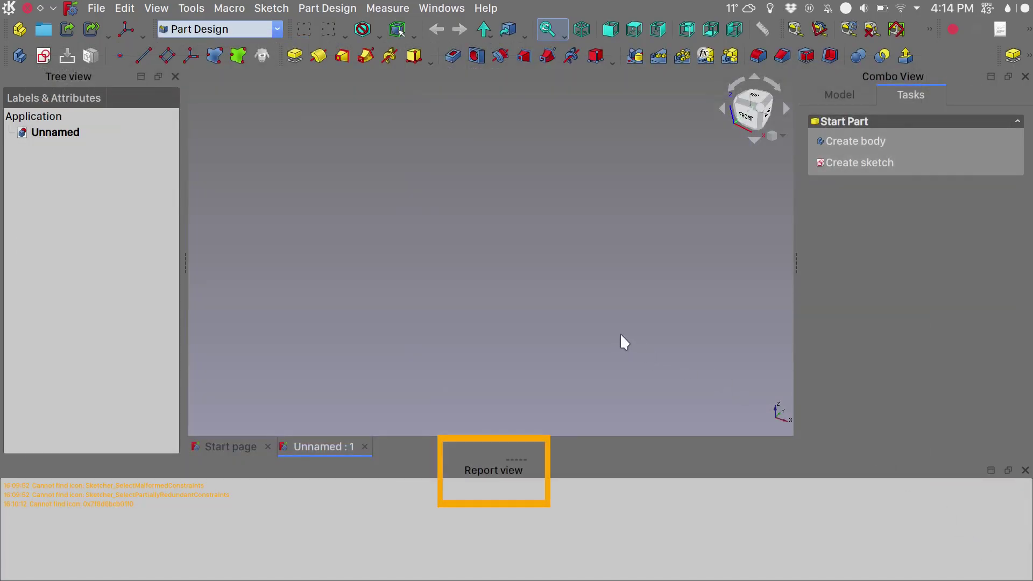
{"action": "left_click", "coordinate": [124, 11]}
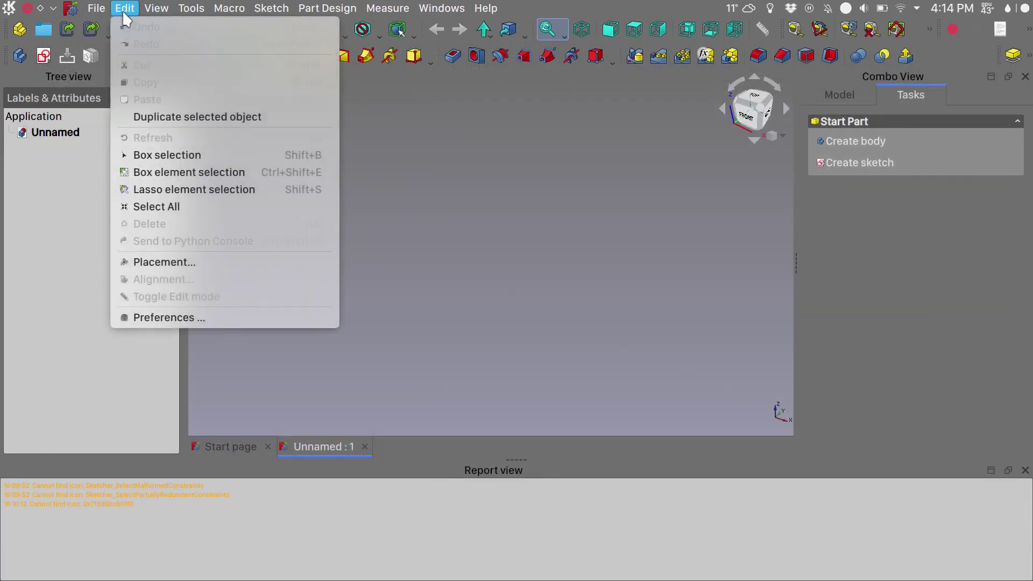
{"action": "left_click", "coordinate": [192, 317]}
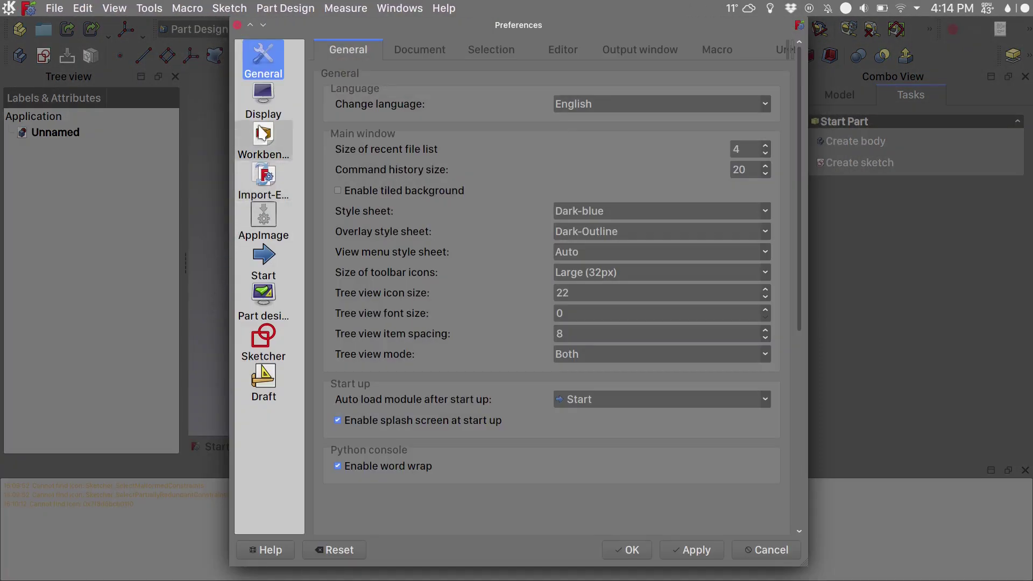
Under Output window, uncheck showing the report view on error and warning, then apply.
{"action": "left_click", "coordinate": [614, 49]}
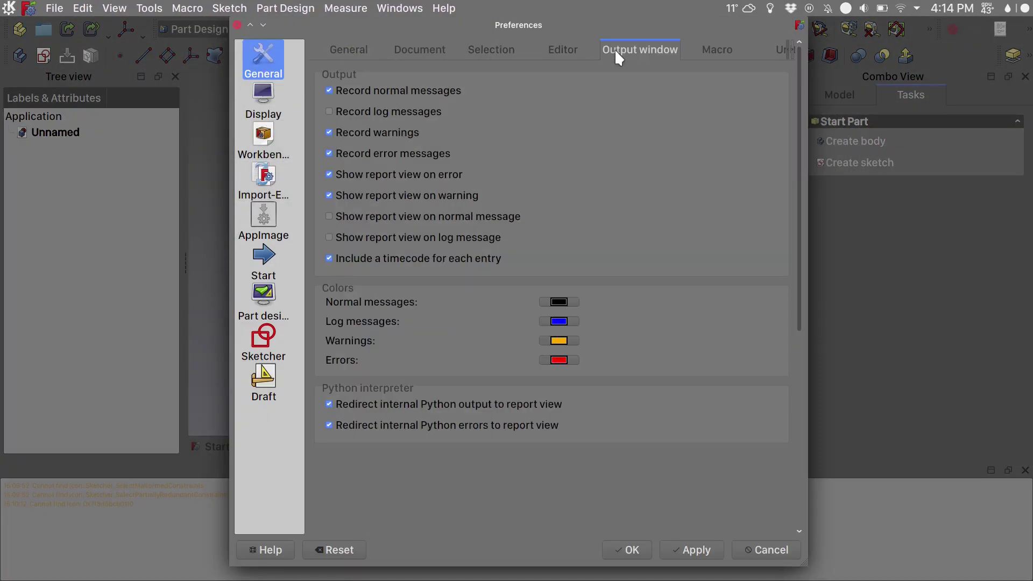
{"action": "left_click", "coordinate": [419, 174]}
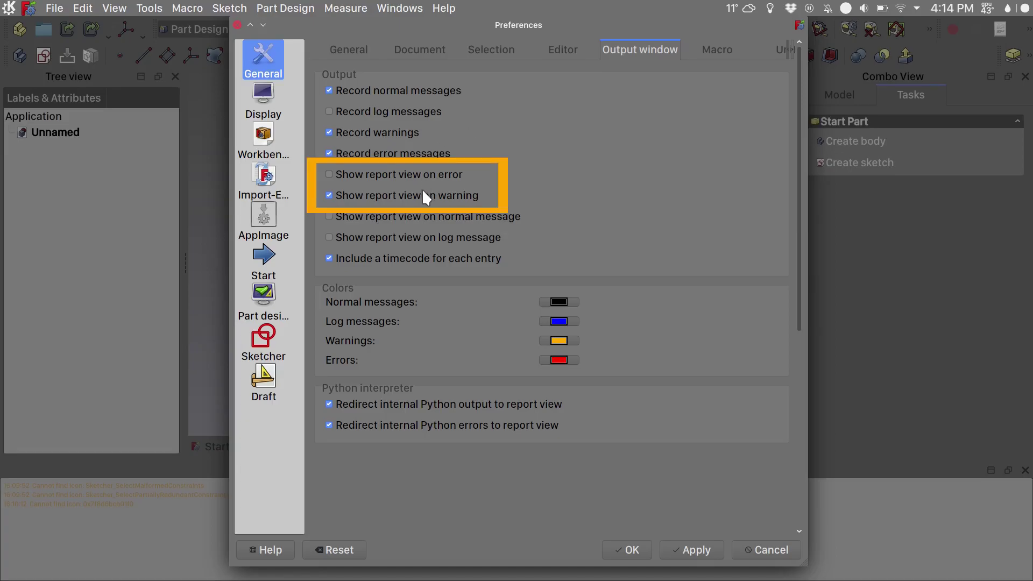
{"action": "left_click", "coordinate": [424, 194]}
{"action": "left_click", "coordinate": [676, 550]}
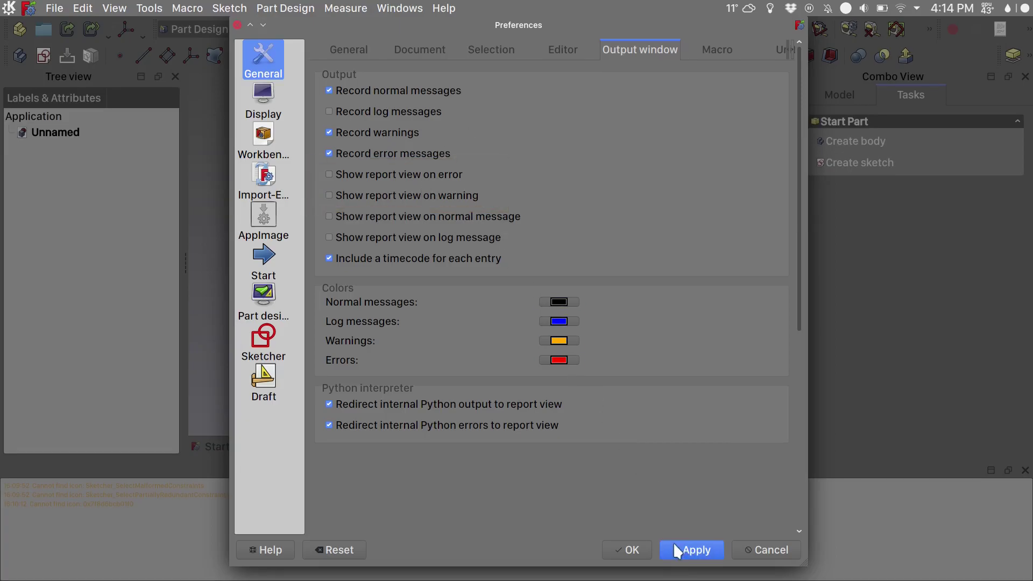
{"action": "left_click", "coordinate": [633, 550]}
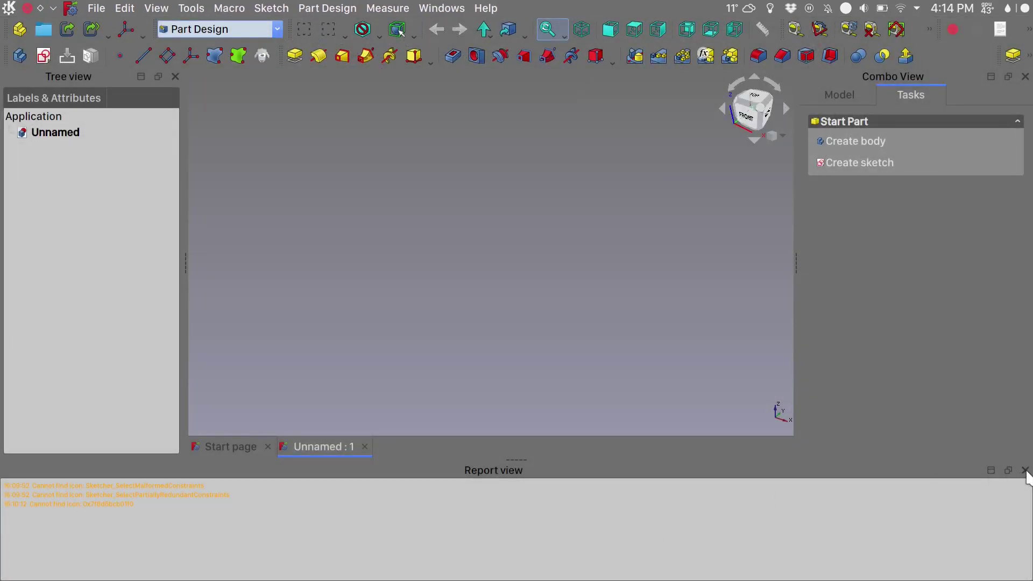
Close the Report view panel and switch the Tree view to transparent overlay mode.
{"action": "left_click", "coordinate": [1025, 471]}
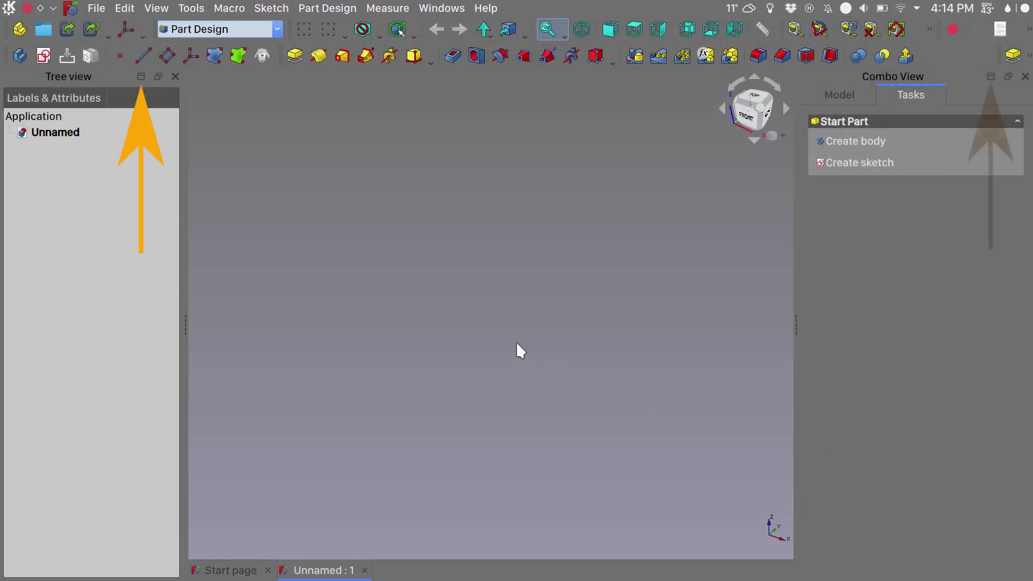
{"action": "left_click", "coordinate": [141, 77]}
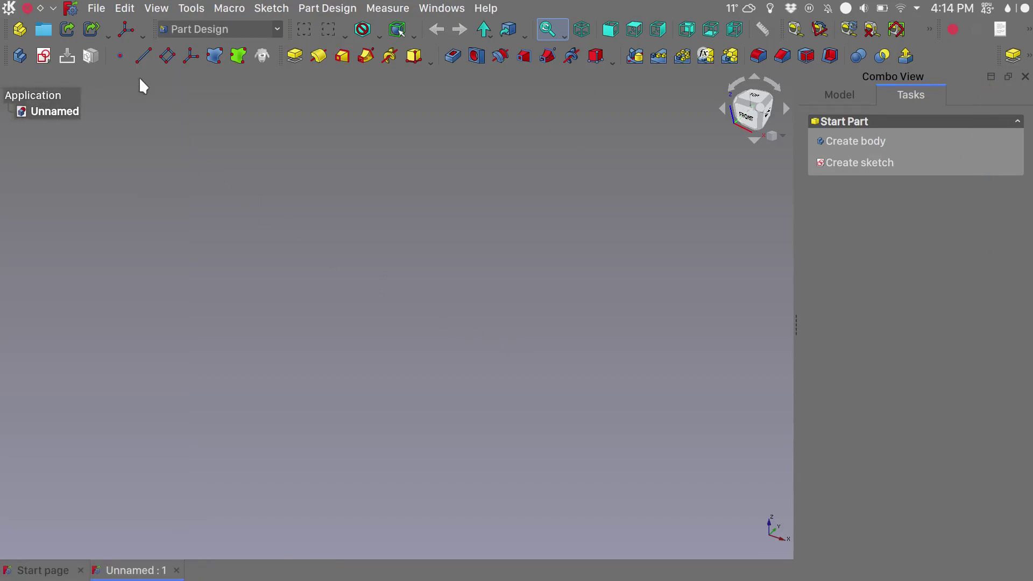
{"action": "left_click", "coordinate": [20, 58]}
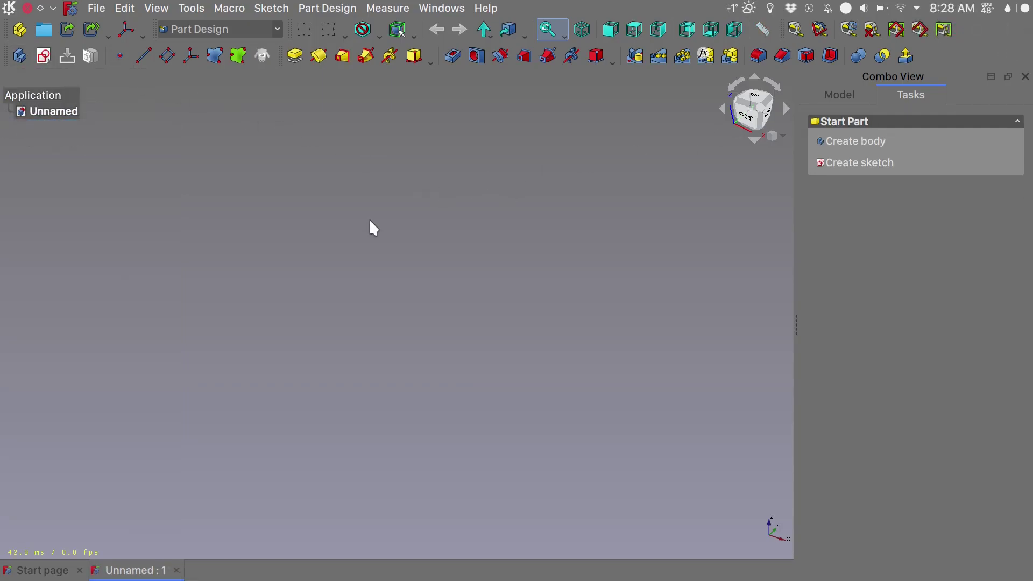
Create a Body, sketch a rectangle on XY_Plane, and pad it 10 mm thick.
{"action": "key", "text": "Tab"}
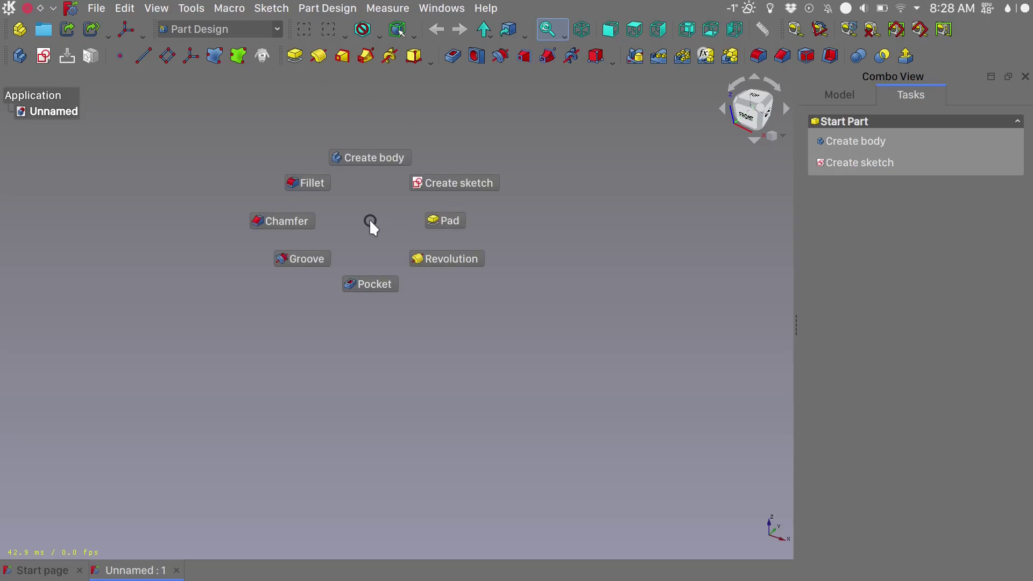
{"action": "left_click", "coordinate": [367, 158]}
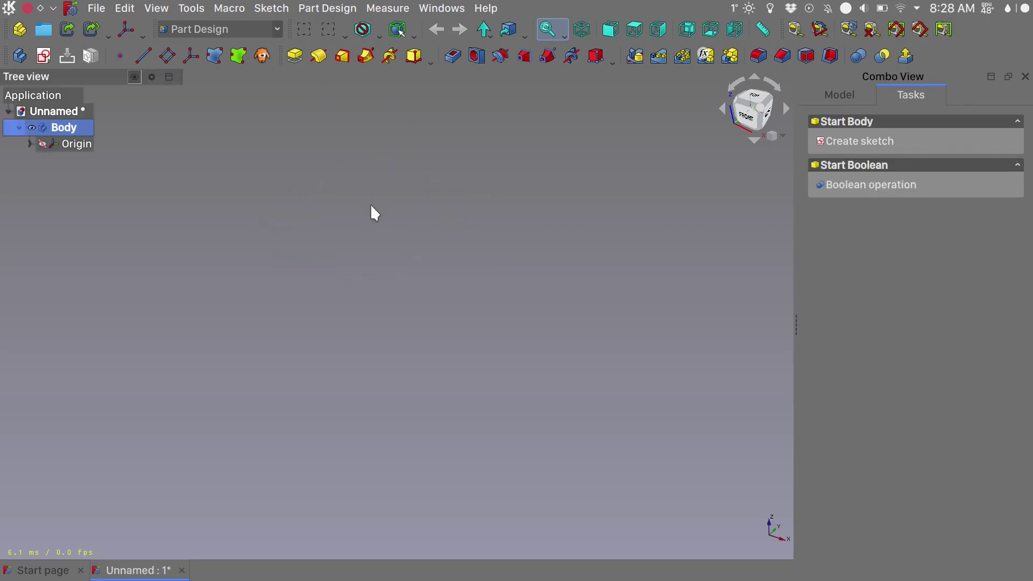
{"action": "key", "text": "Tab"}
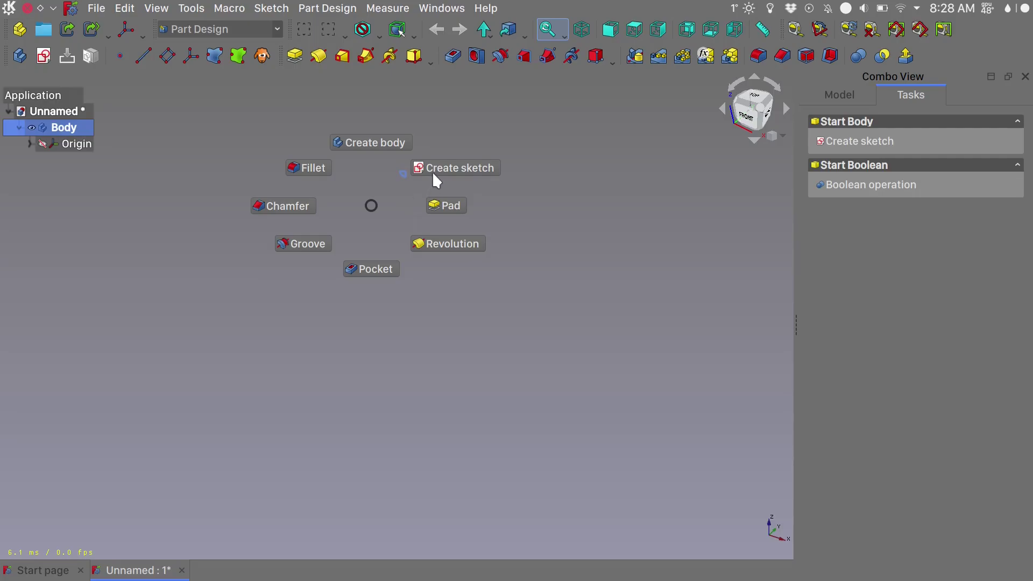
{"action": "left_click", "coordinate": [433, 175]}
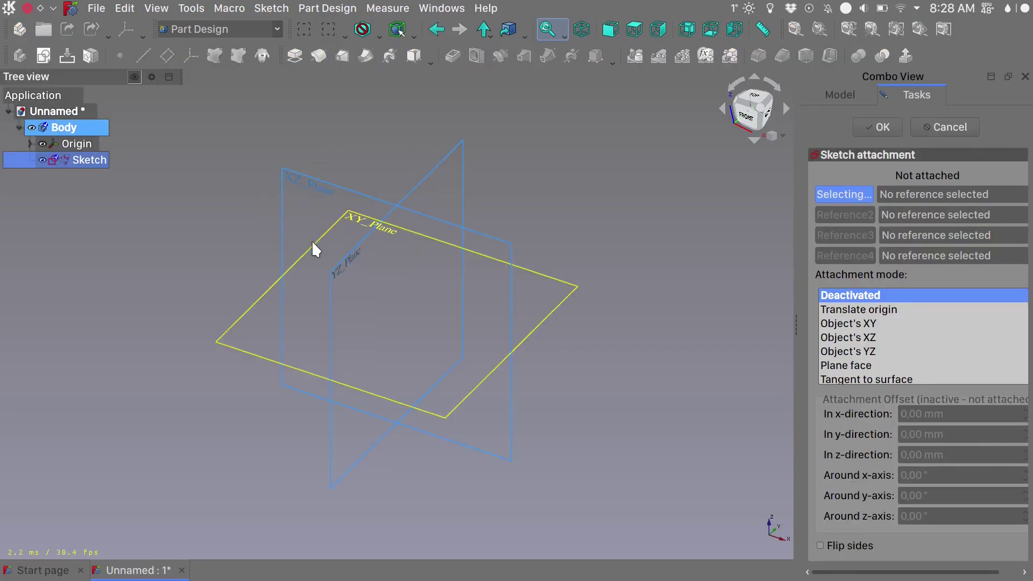
{"action": "left_click", "coordinate": [313, 243]}
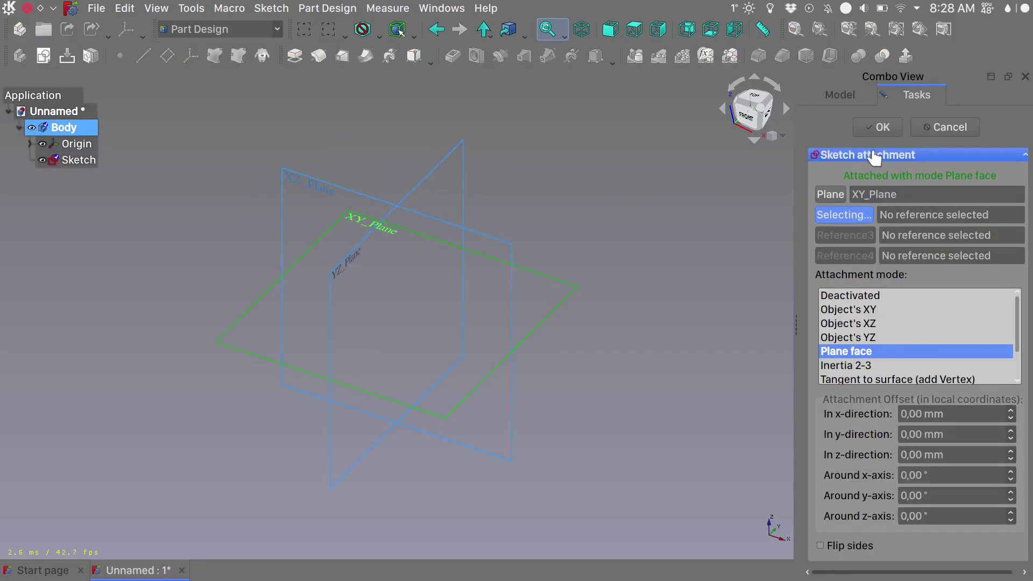
{"action": "left_click", "coordinate": [877, 127]}
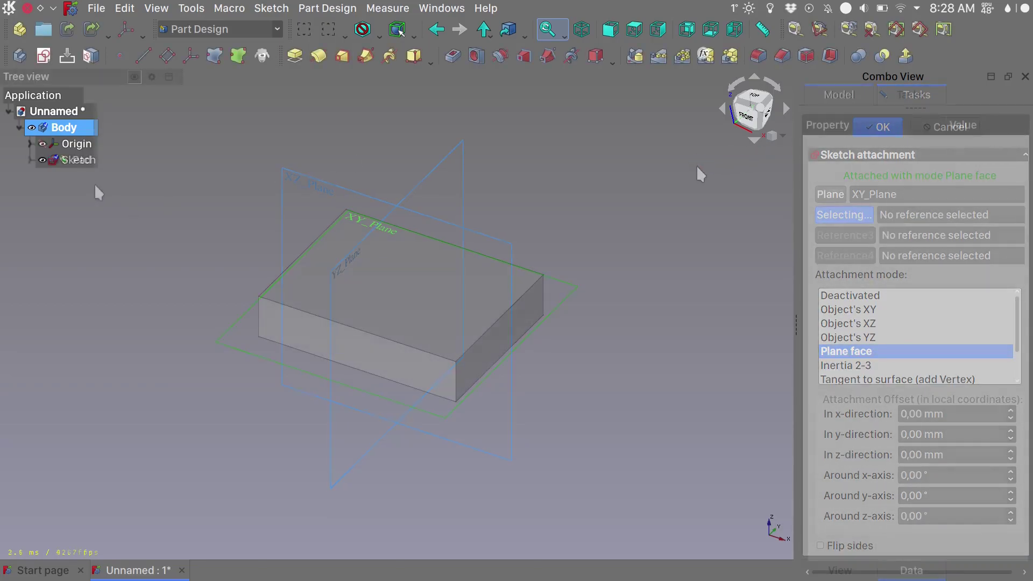
{"action": "left_click", "coordinate": [77, 163]}
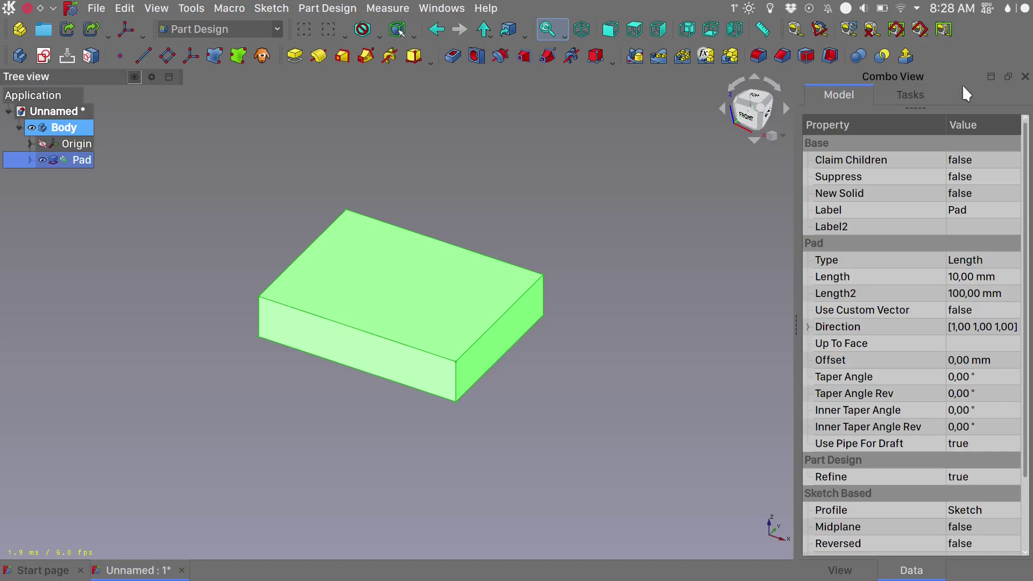
Make the Combo View an overlay set to Show on edit, then clear the selection.
{"action": "left_click", "coordinate": [990, 77]}
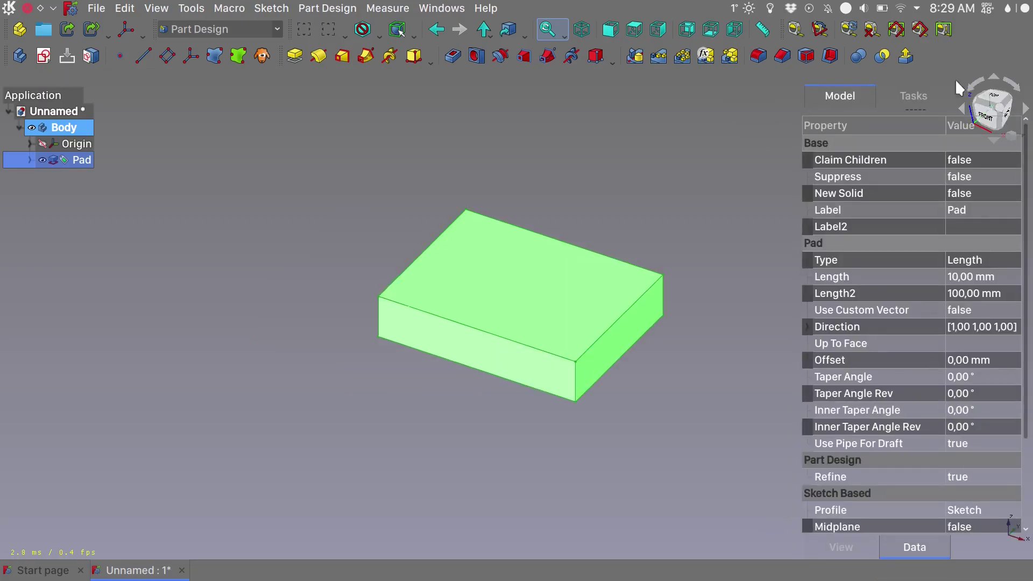
{"action": "left_click", "coordinate": [830, 76]}
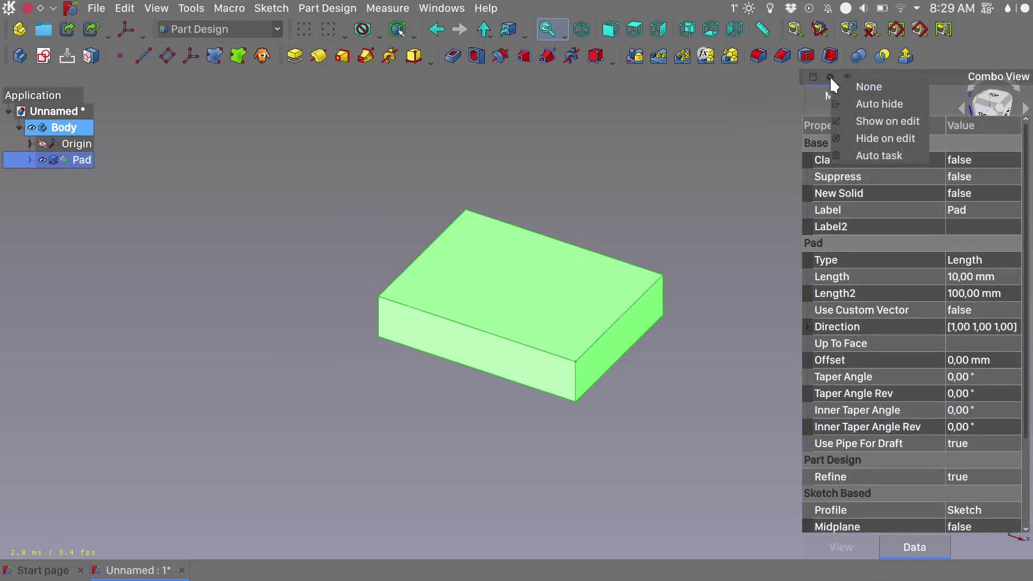
{"action": "left_click", "coordinate": [847, 124]}
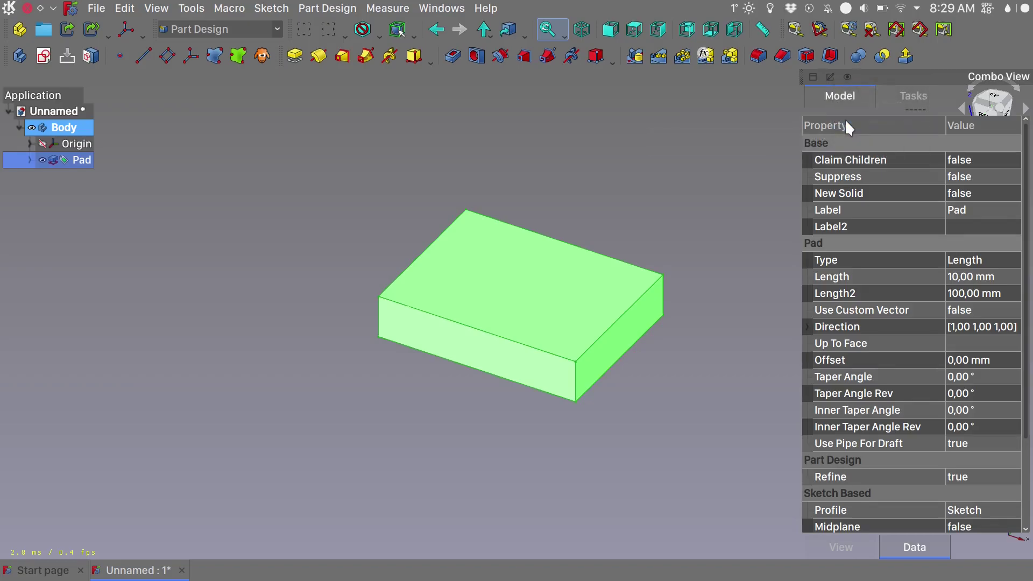
{"action": "left_click", "coordinate": [742, 156]}
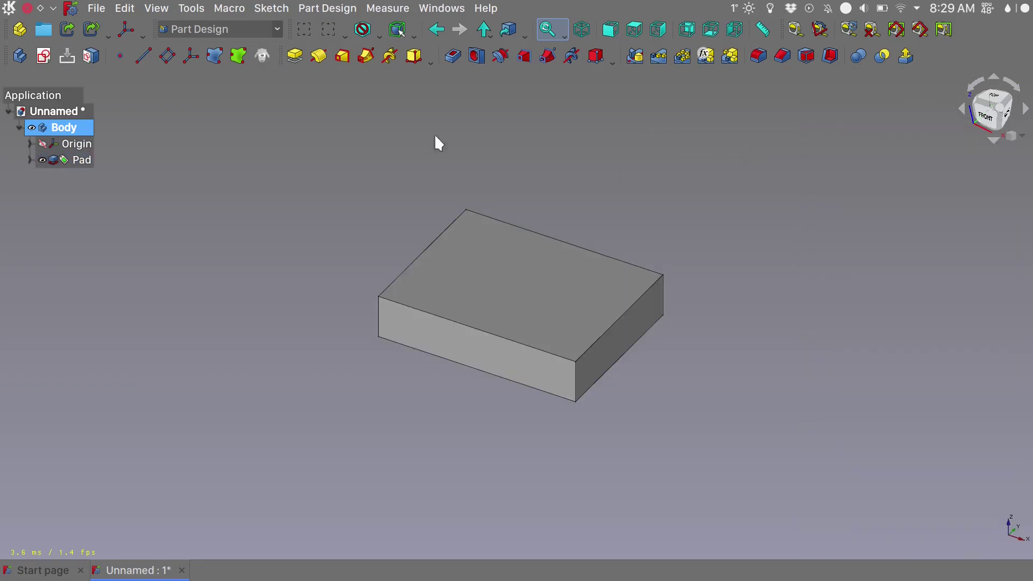
Edit the Pad and change its Length from 10 mm to 20 mm.
{"action": "mouse_move", "coordinate": [118, 170]}
{"action": "left_click", "coordinate": [78, 161]}
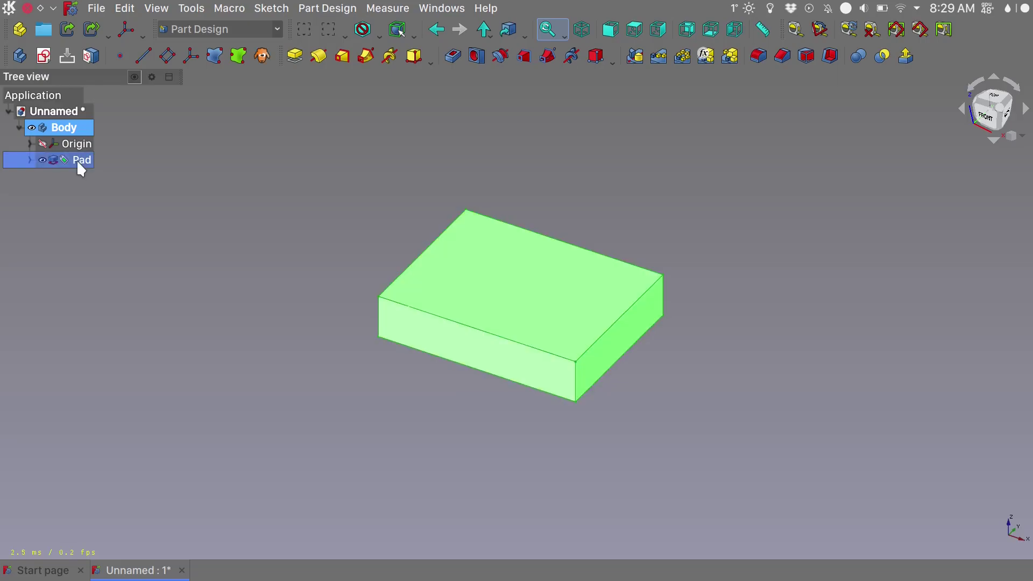
{"action": "double_click", "coordinate": [78, 163]}
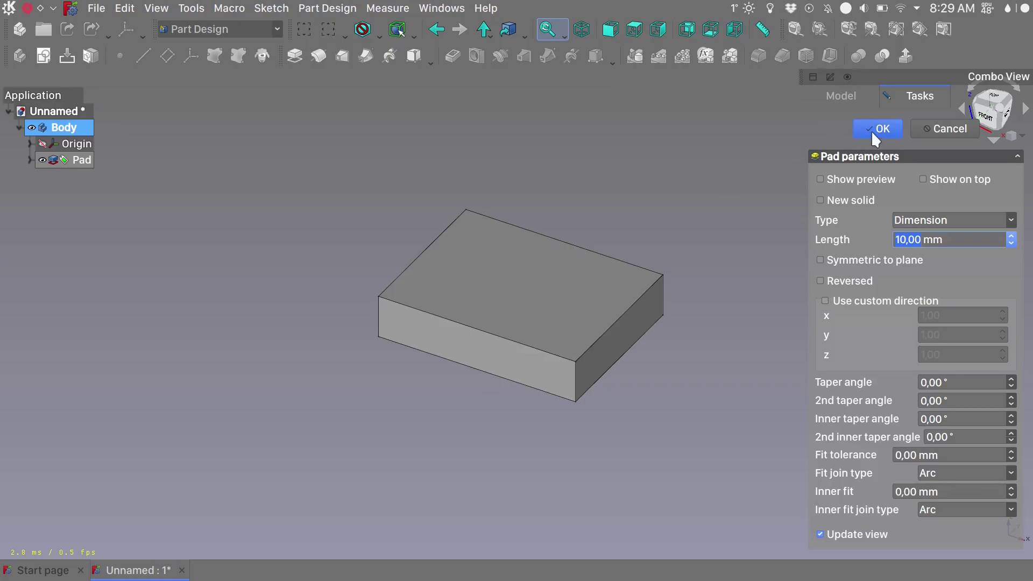
{"action": "type", "text": "20"}
{"action": "key", "text": "Return"}
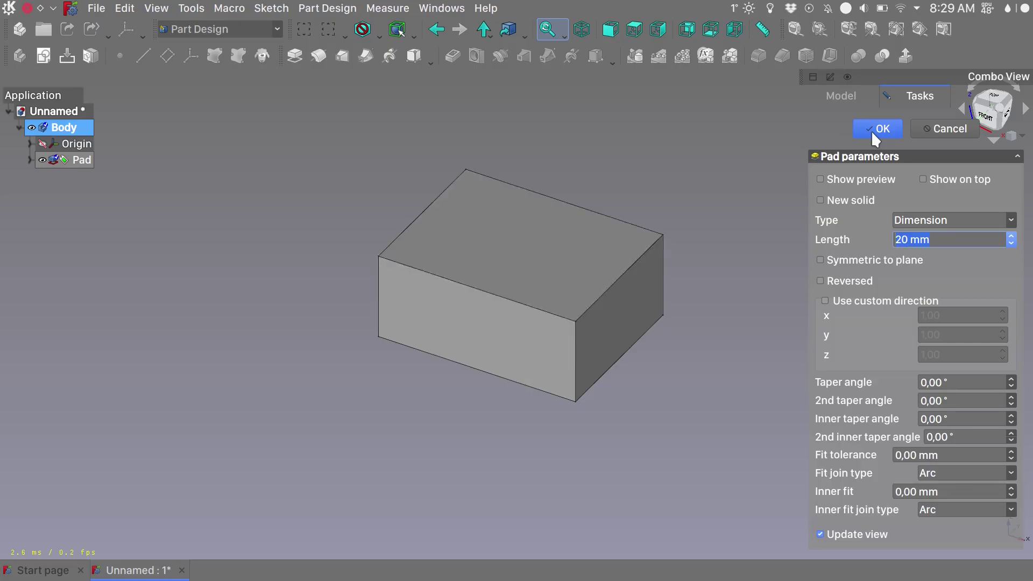
{"action": "left_click", "coordinate": [872, 133]}
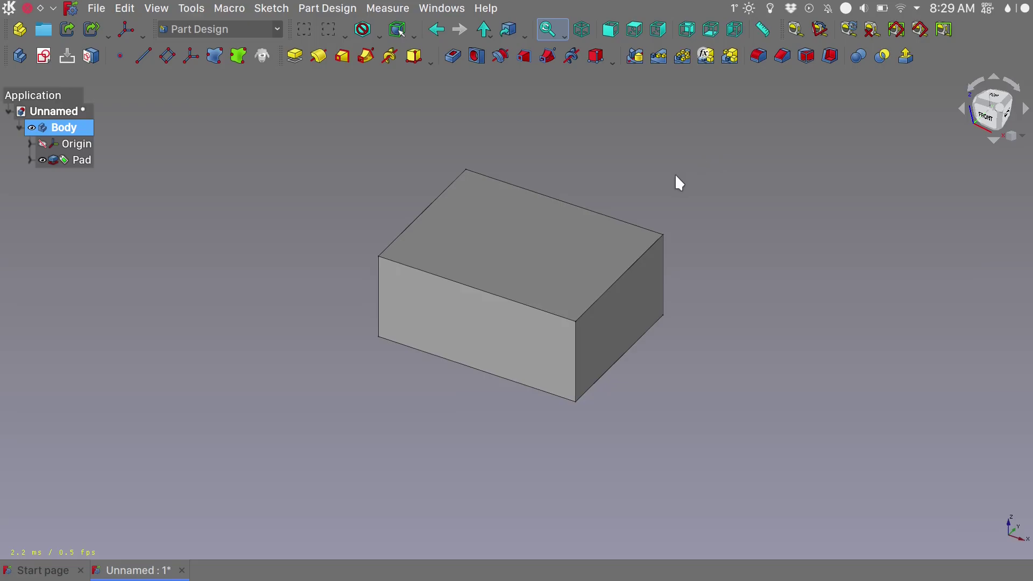
{"action": "key", "text": "Tab"}
Switch the 3D view to the Shadow draw style so the box casts a shadow.
{"action": "left_click", "coordinate": [675, 114]}
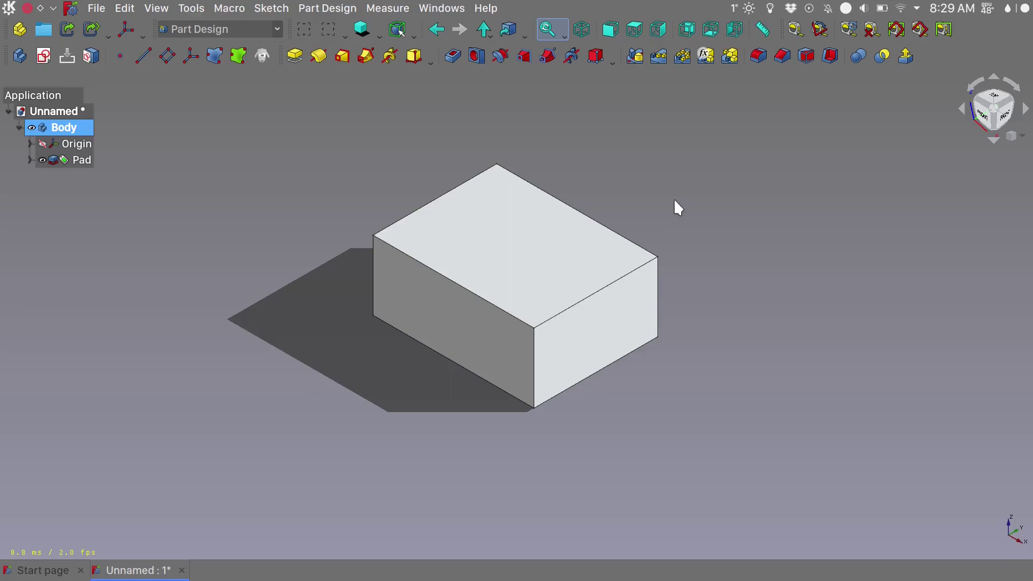
{"action": "key", "text": "Tab"}
{"action": "left_click", "coordinate": [608, 243]}
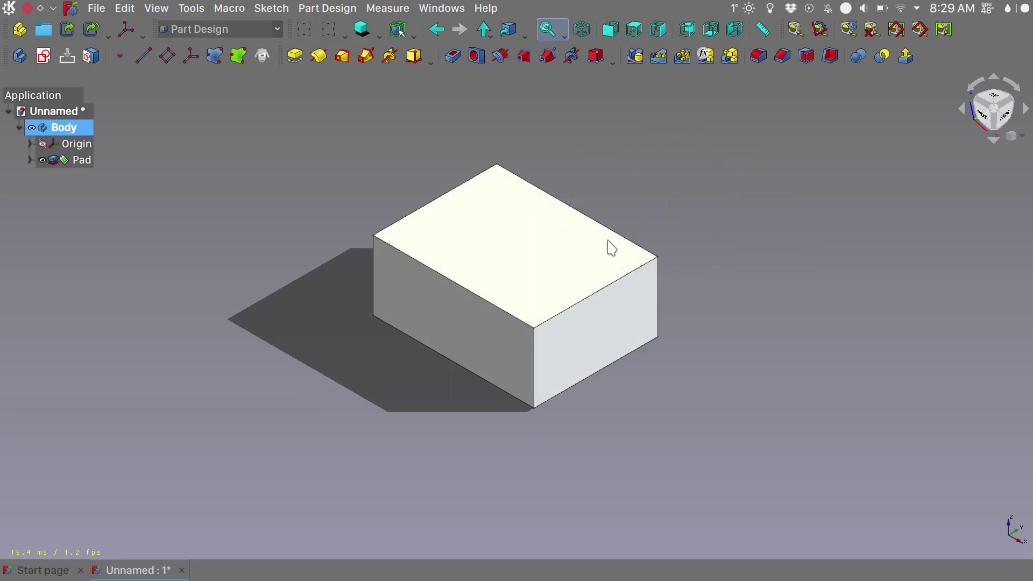
Toggle on the grid axes beneath the box and zoom to frame them.
{"action": "key", "text": "Tab"}
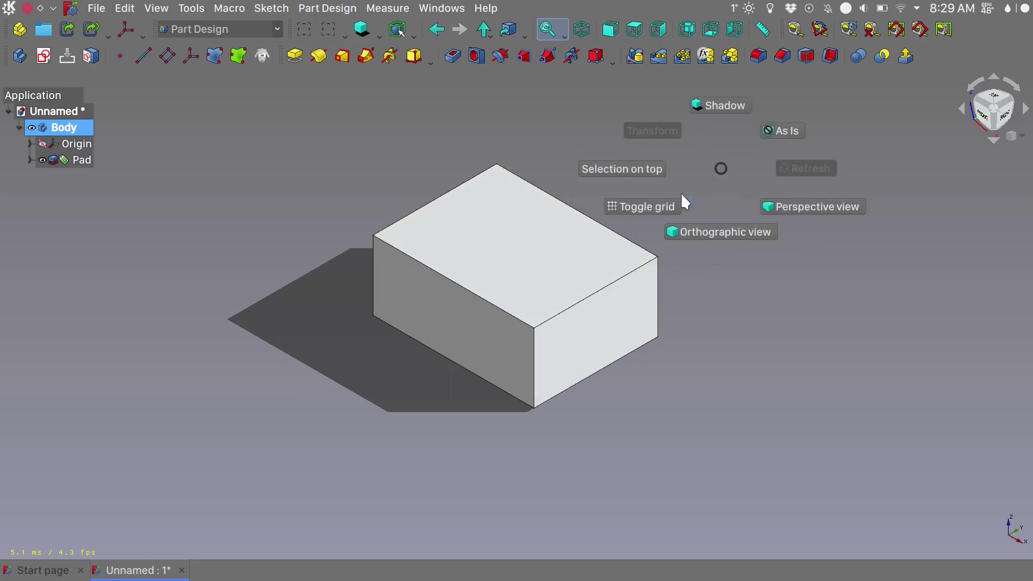
{"action": "left_click", "coordinate": [667, 203]}
{"action": "scroll", "coordinate": [669, 209], "scroll_direction": "down", "scroll_amount": 4}
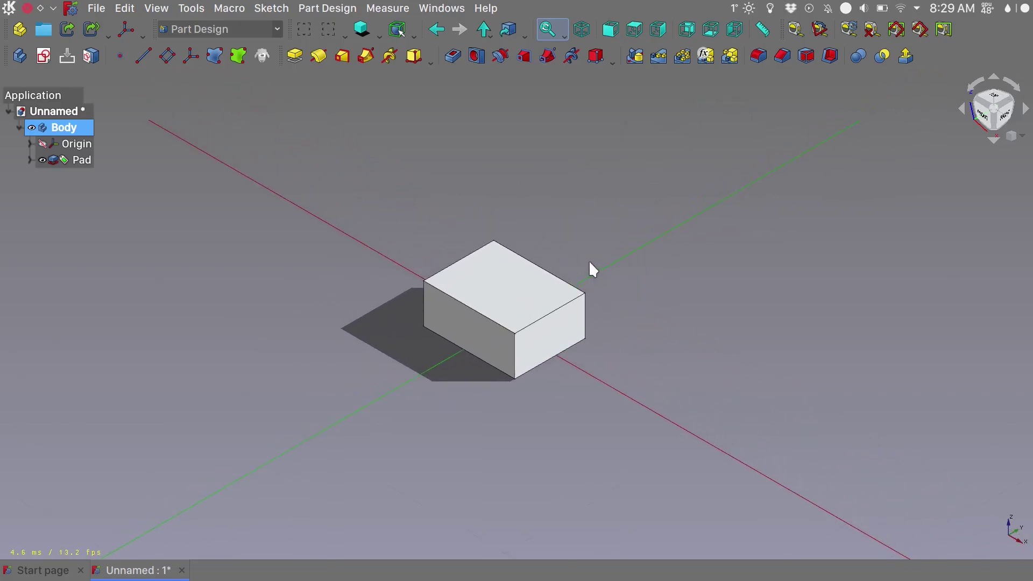
{"action": "scroll", "coordinate": [515, 332], "scroll_direction": "up", "scroll_amount": 5}
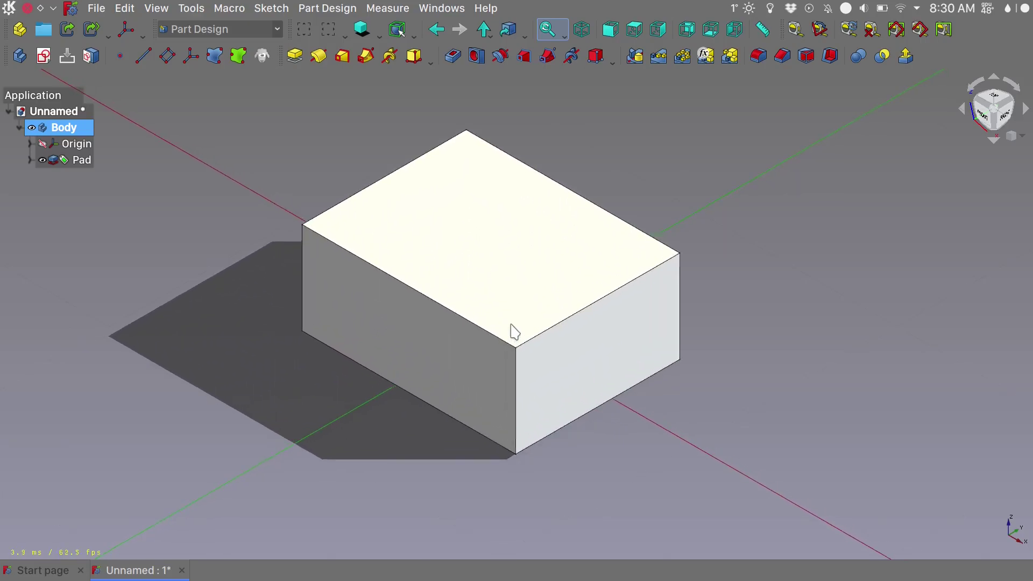
{"action": "scroll", "coordinate": [514, 332], "scroll_direction": "down", "scroll_amount": 4}
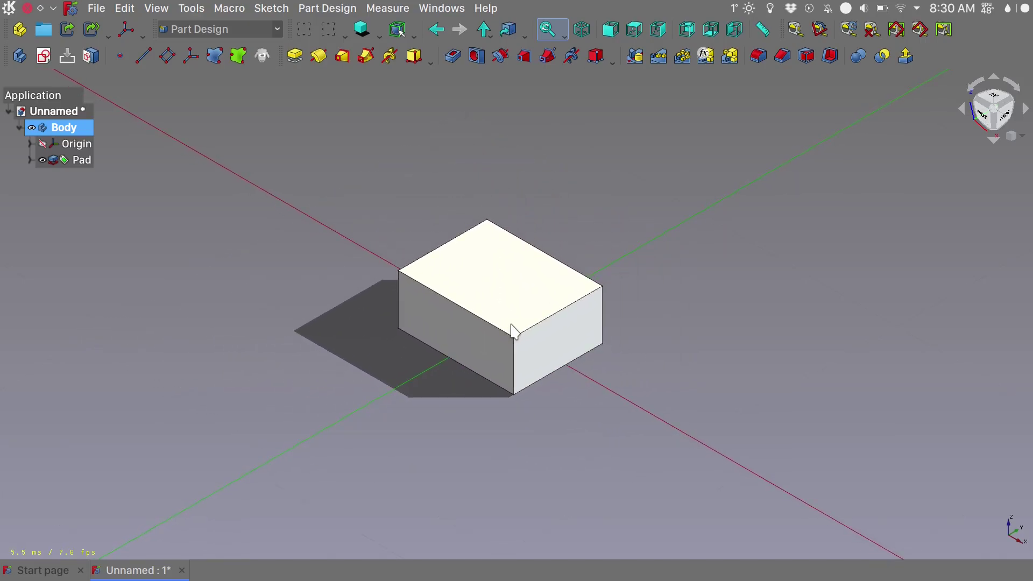
Open the Pad's sketch and make two opposite rectangle corners symmetric about the centre.
{"action": "left_click", "coordinate": [29, 160]}
{"action": "double_click", "coordinate": [81, 180]}
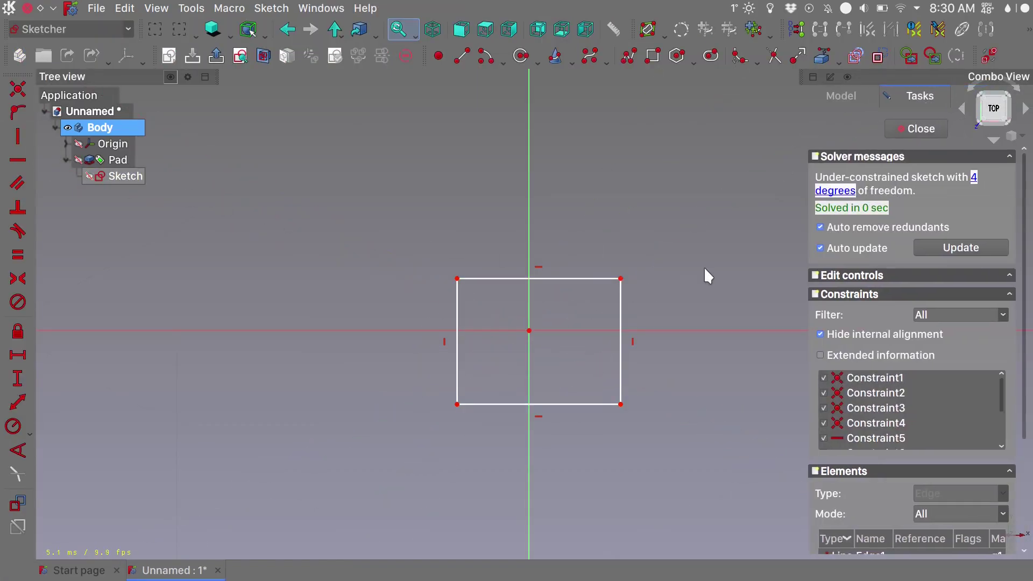
{"action": "left_click", "coordinate": [458, 279]}
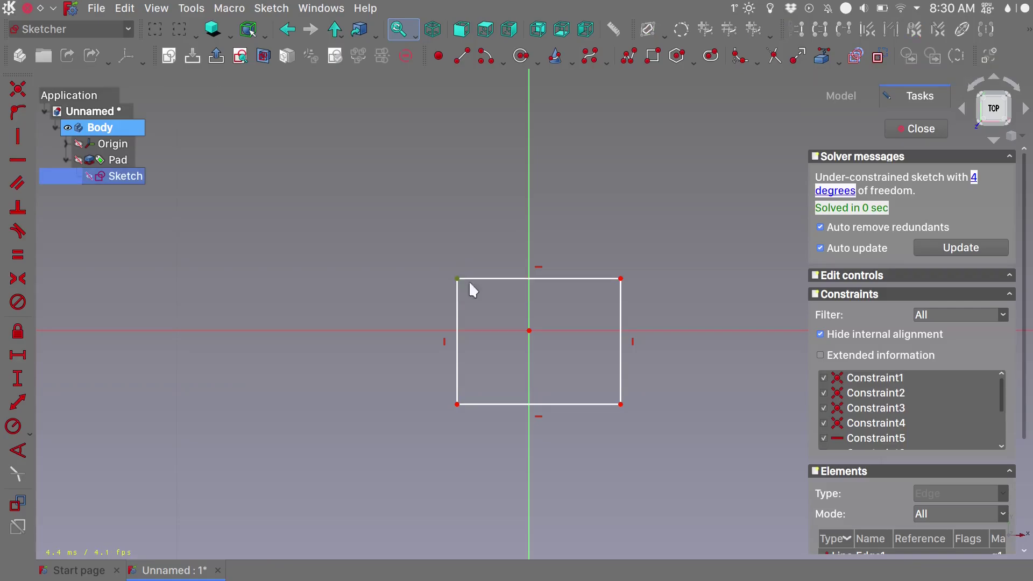
{"action": "left_click", "coordinate": [620, 405]}
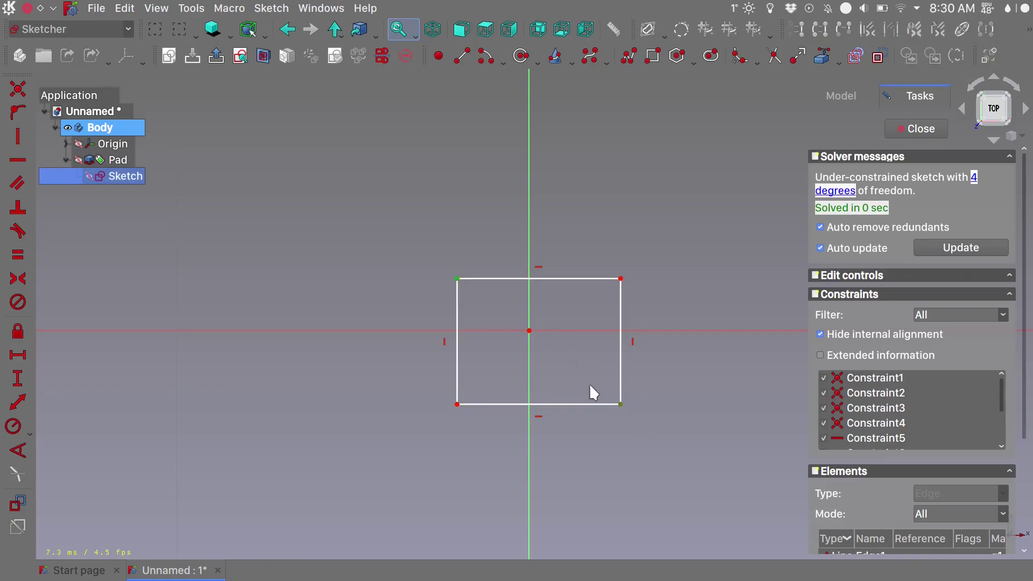
{"action": "left_click", "coordinate": [530, 330]}
{"action": "key", "text": "s"}
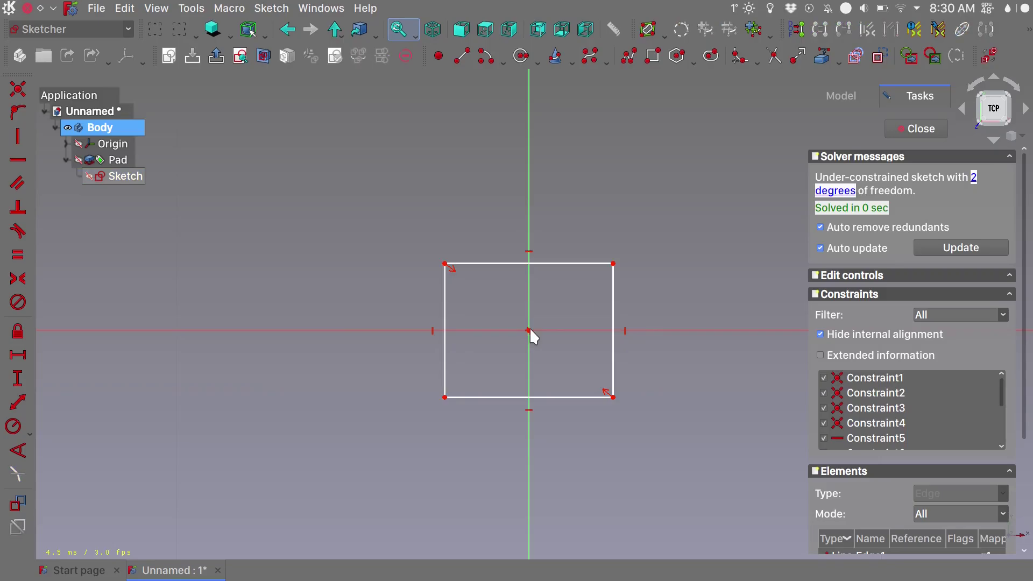
Make the top and right edges equal and set the top edge length to 200 mm.
{"action": "left_click", "coordinate": [542, 265]}
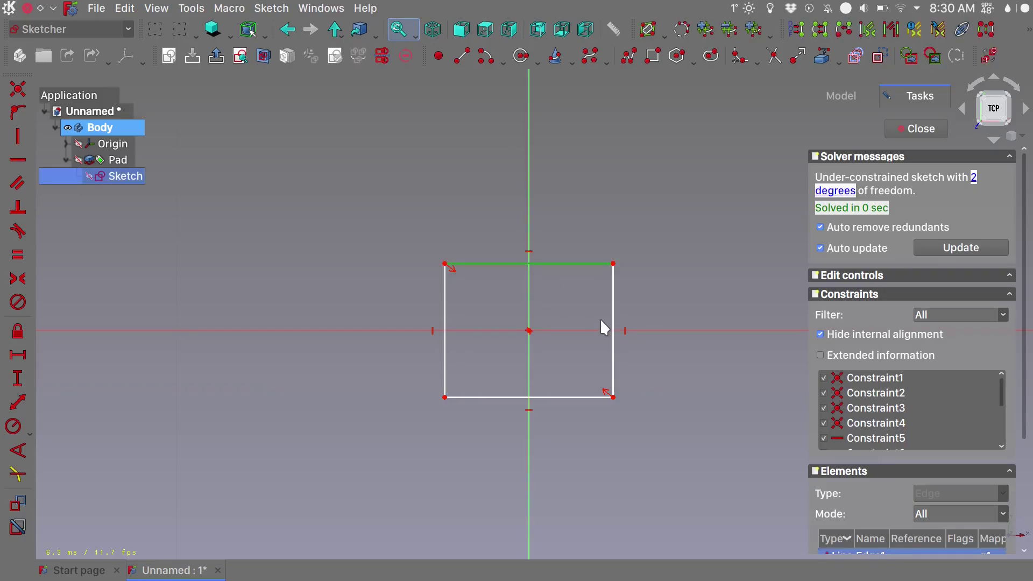
{"action": "left_click", "coordinate": [613, 301]}
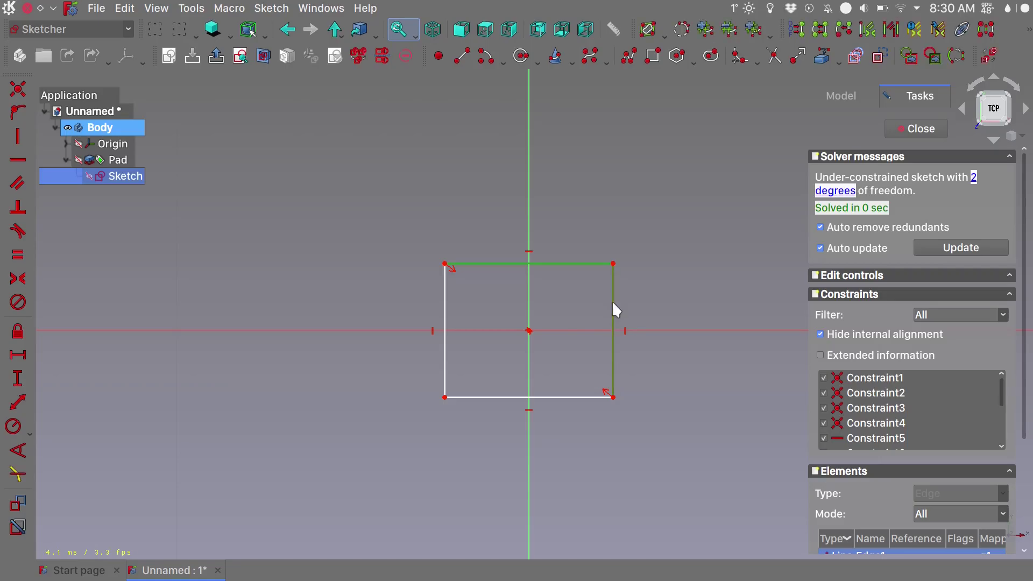
{"action": "key", "text": "e"}
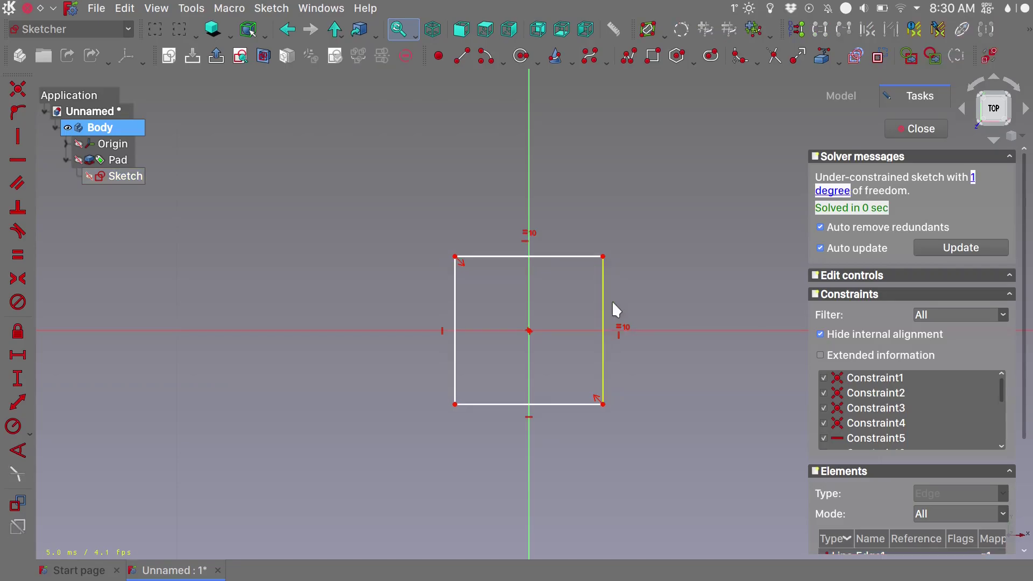
{"action": "left_click", "coordinate": [499, 259]}
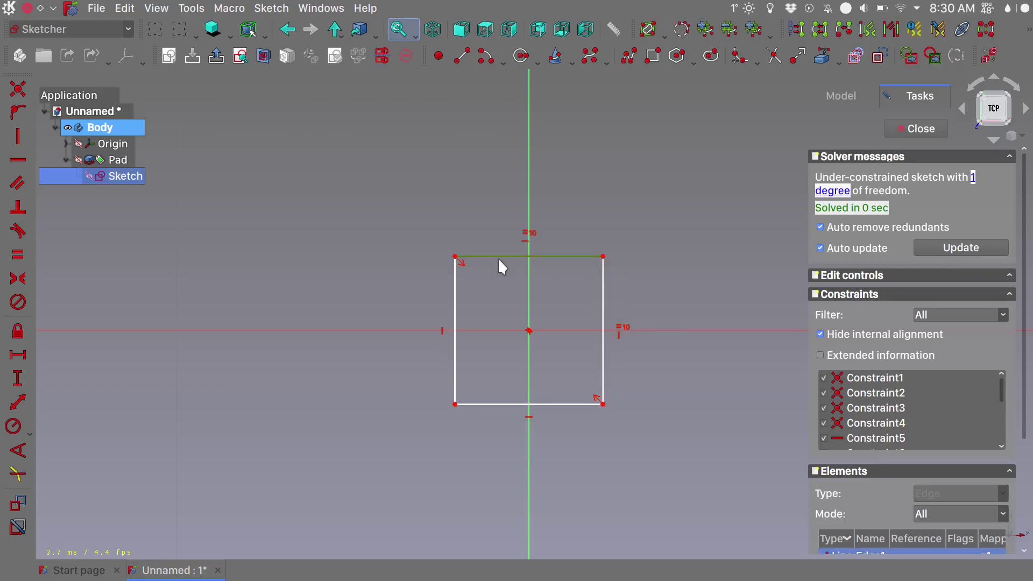
{"action": "key", "text": "l"}
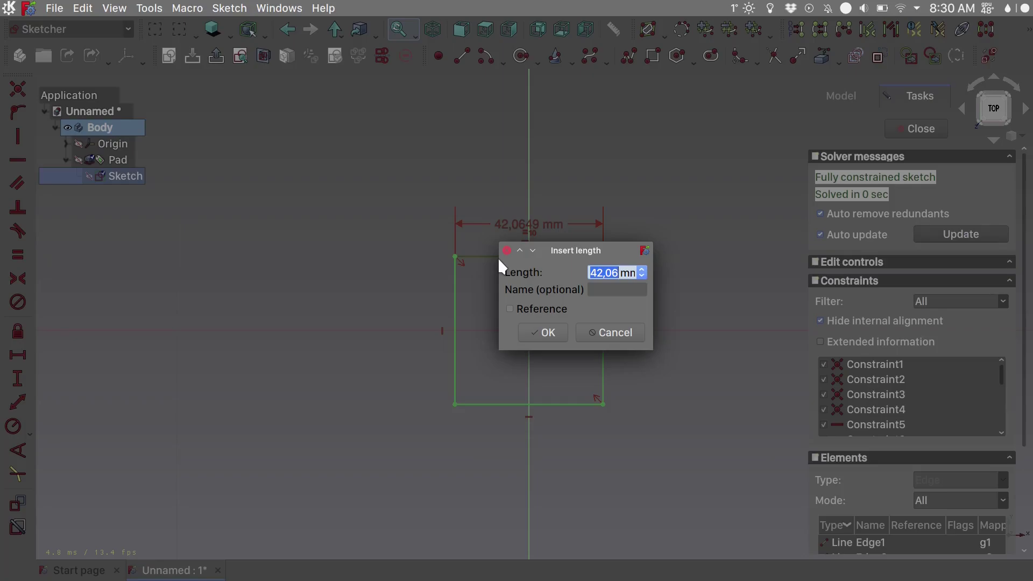
{"action": "type", "text": "200"}
{"action": "key", "text": "Return"}
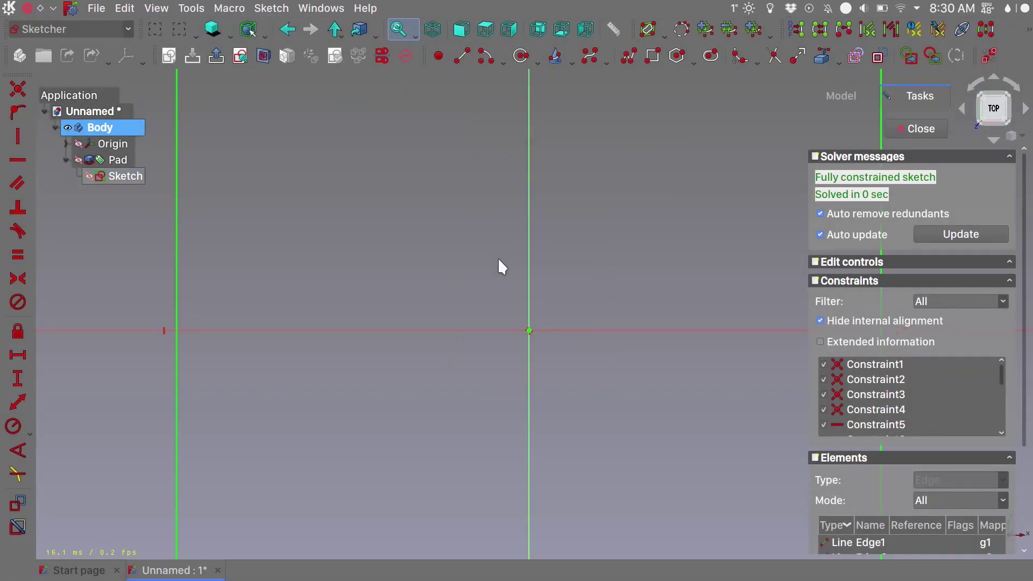
{"action": "left_click", "coordinate": [917, 130]}
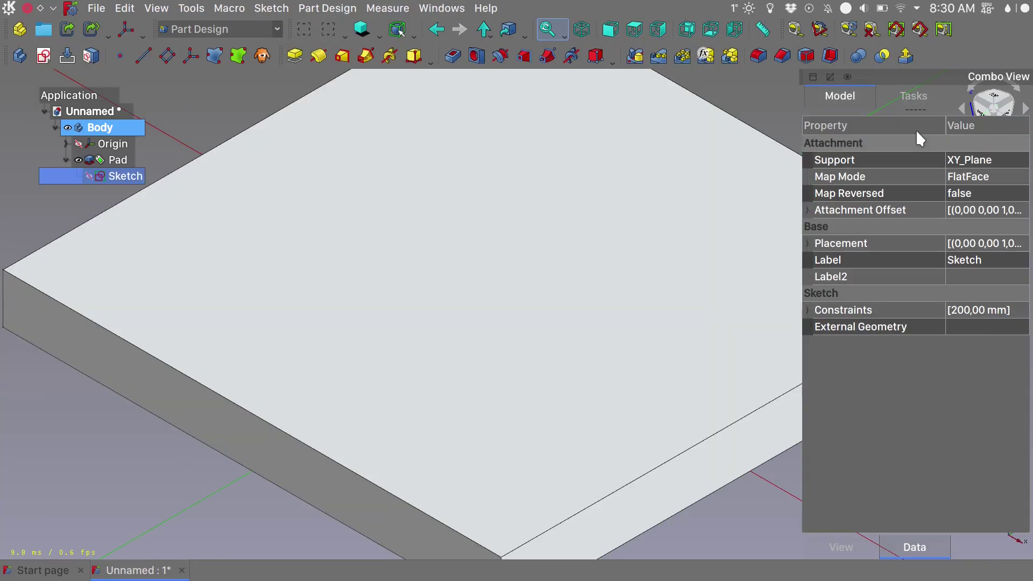
{"action": "scroll", "coordinate": [600, 257], "scroll_direction": "down", "scroll_amount": 4}
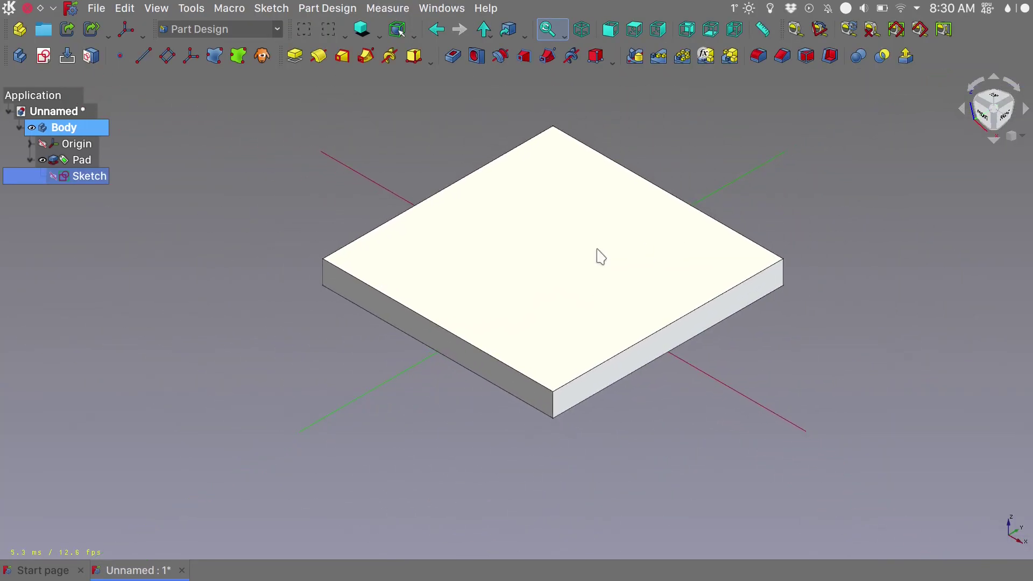